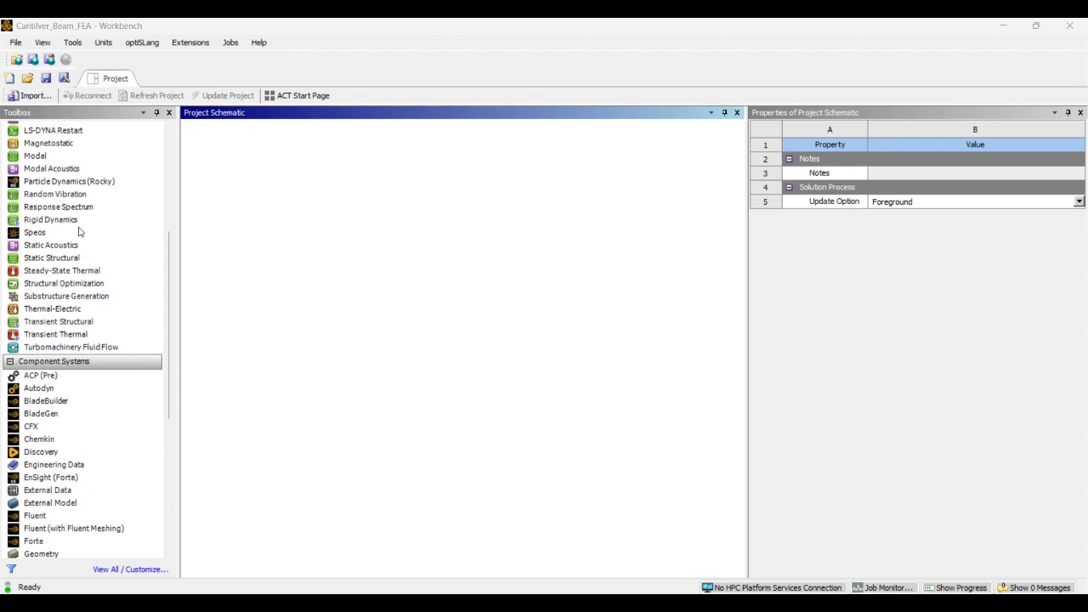
scroll(79, 231, "down", 1)
Add a Static Structural analysis system to the project schematic
scroll(79, 231, "up", 2)
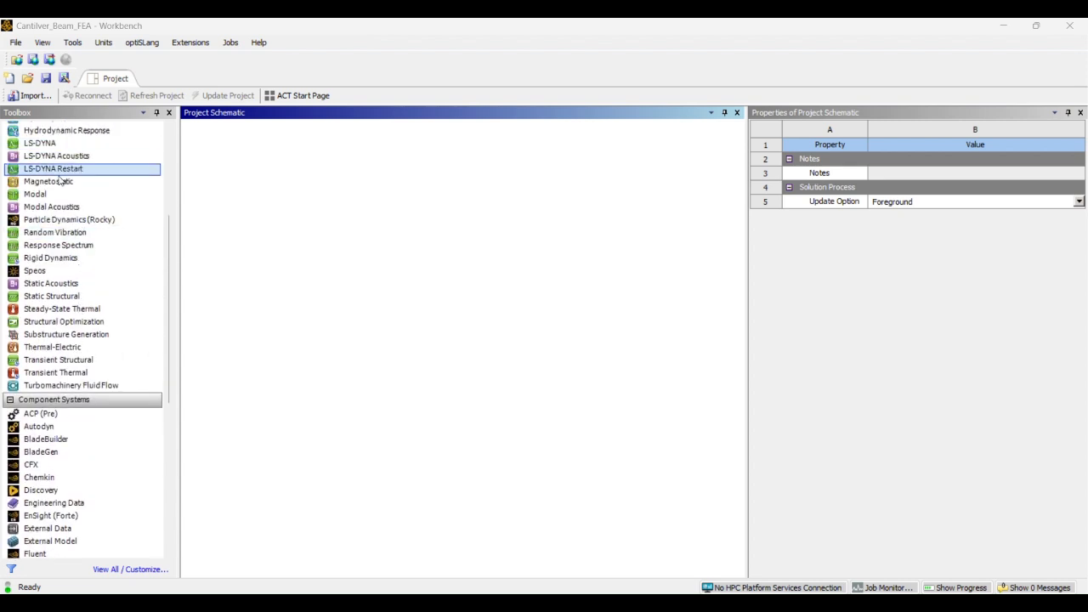
left_click(56, 270)
left_click(56, 296)
left_click_drag(56, 301, 280, 194)
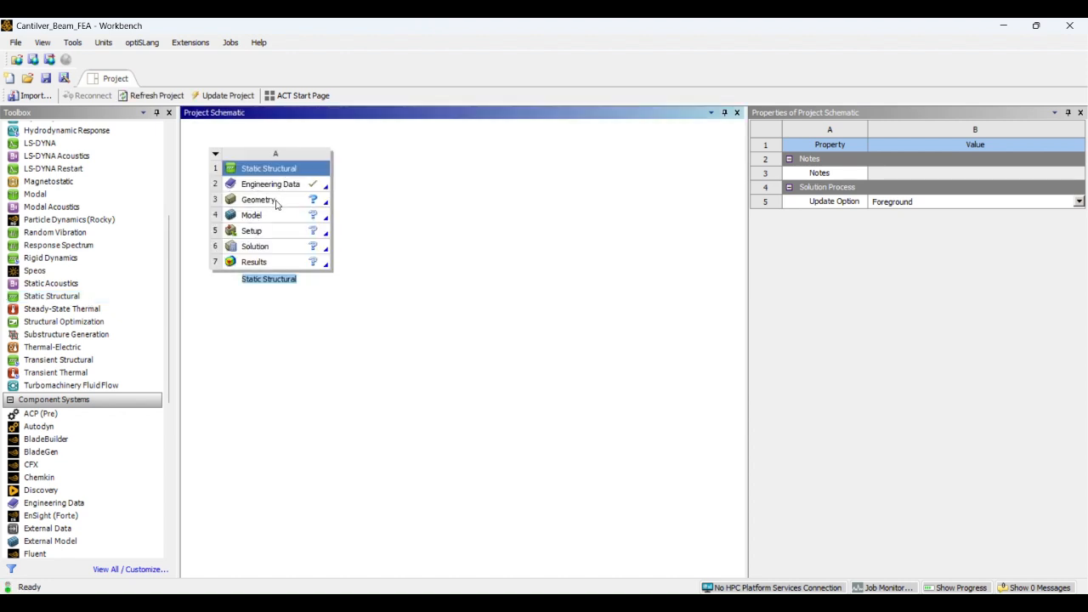
Open the system's Geometry cell as a new DesignModeler geometry
left_click(276, 202)
right_click(278, 203)
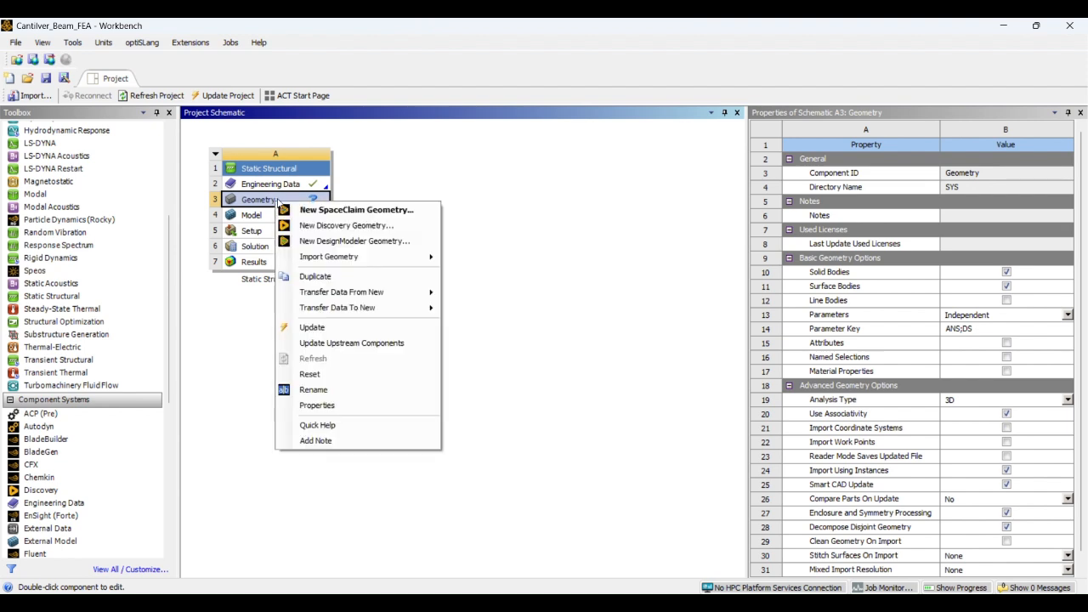
left_click(334, 241)
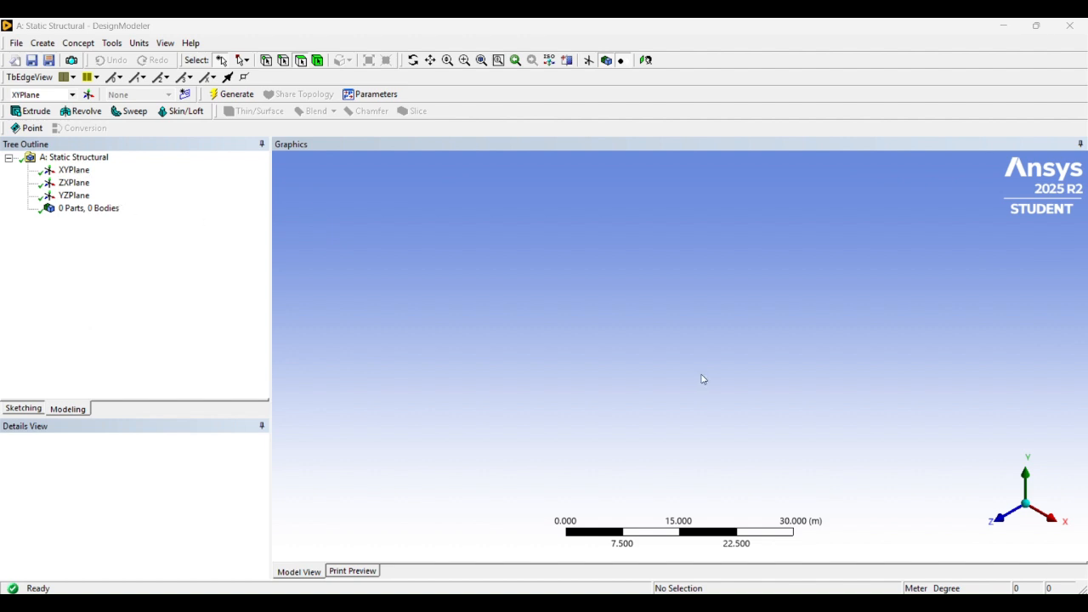
Select the YZPlane and orient the view to look straight onto it
scroll(793, 350, "up", 3)
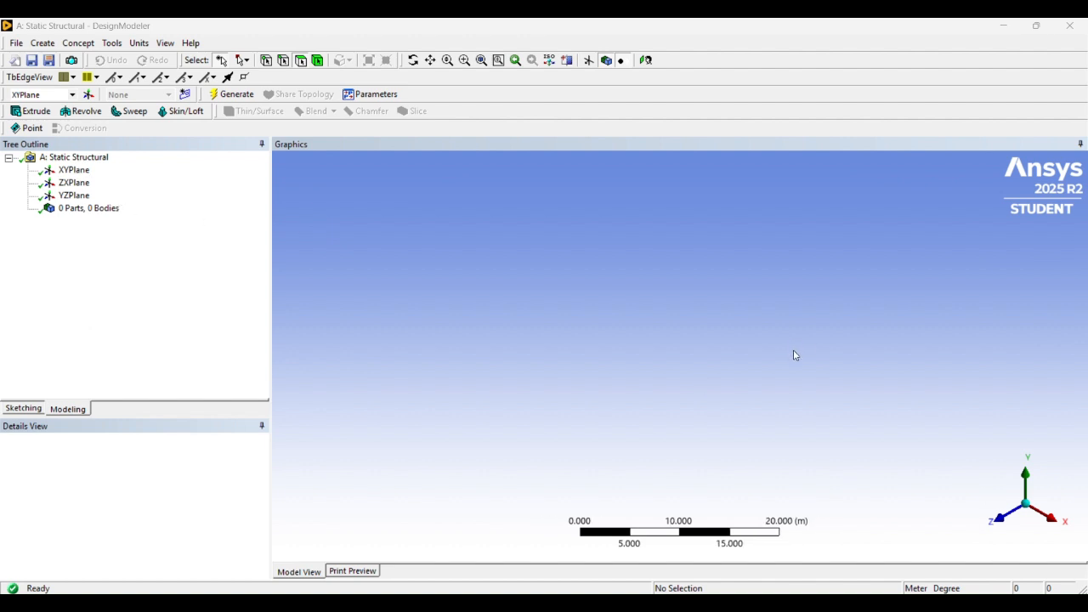
scroll(791, 350, "down", 3)
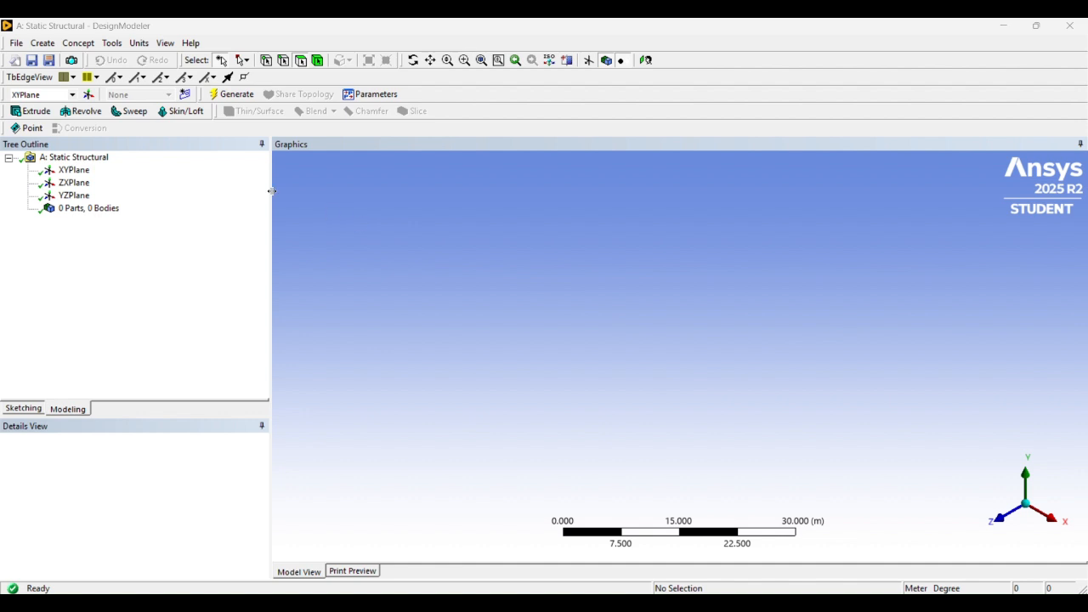
left_click(74, 196)
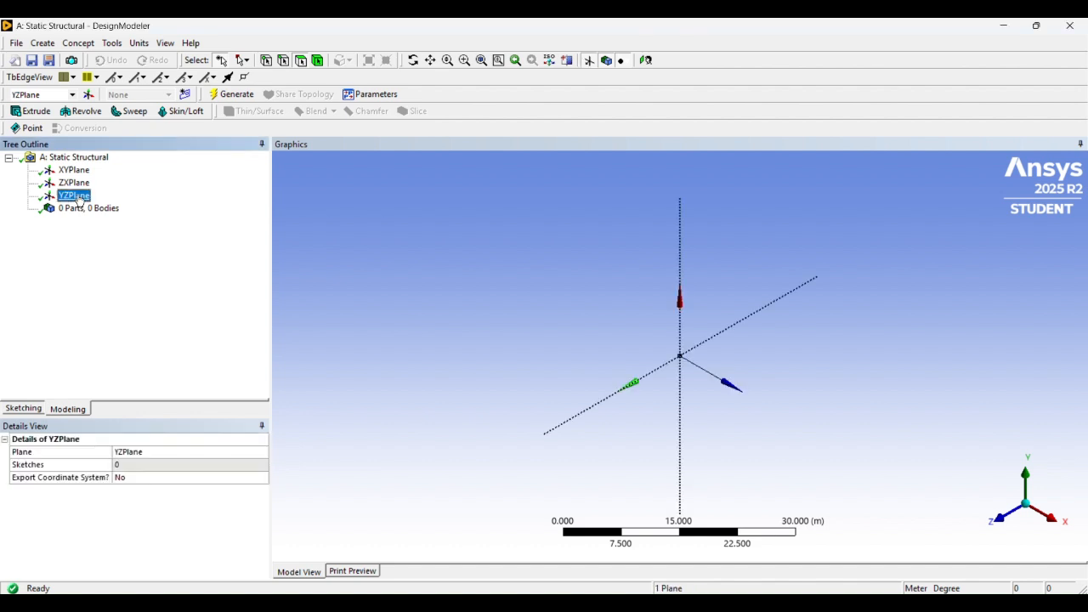
left_click(1048, 521)
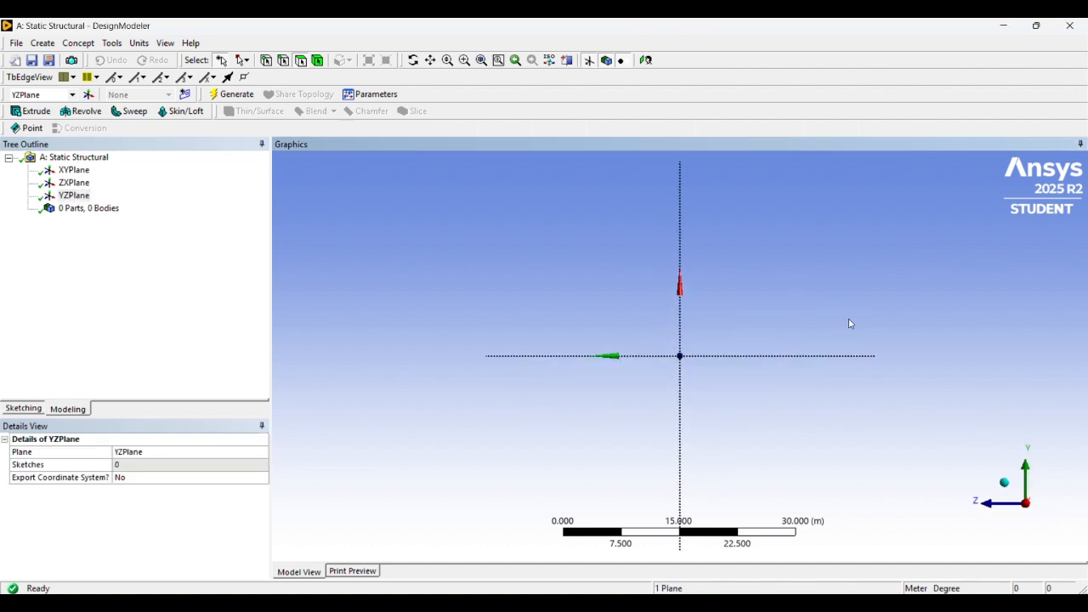
scroll(682, 374, "up", 2)
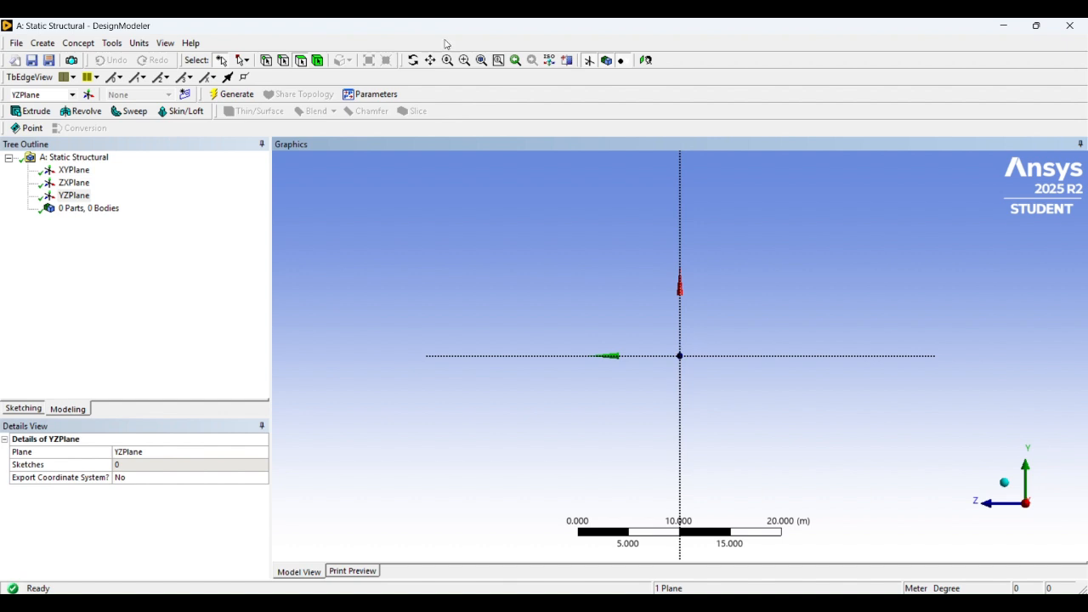
Set the model length units to Inch
left_click(136, 43)
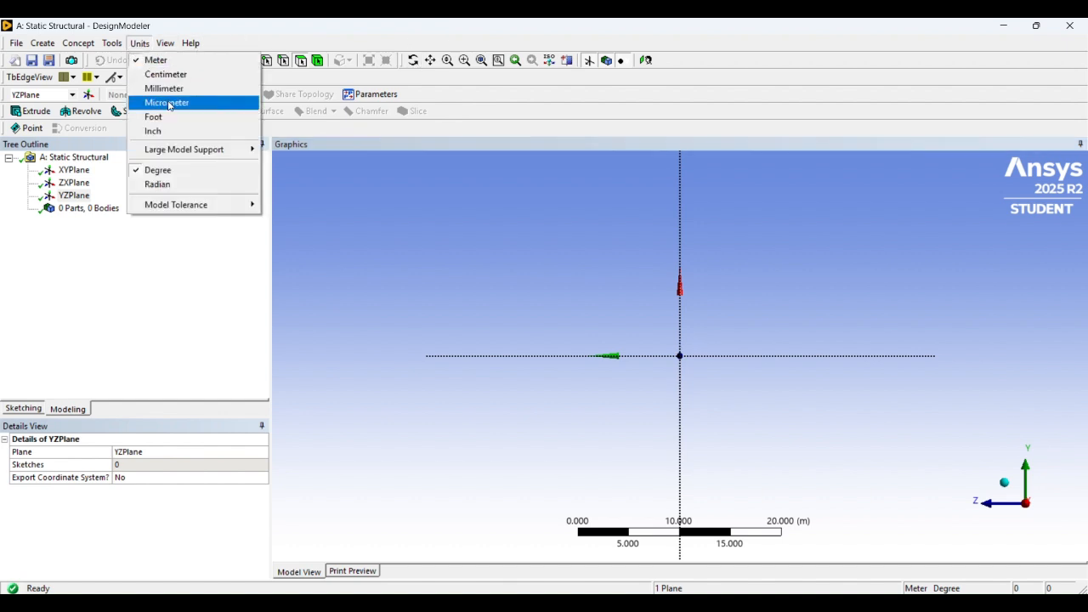
left_click(155, 130)
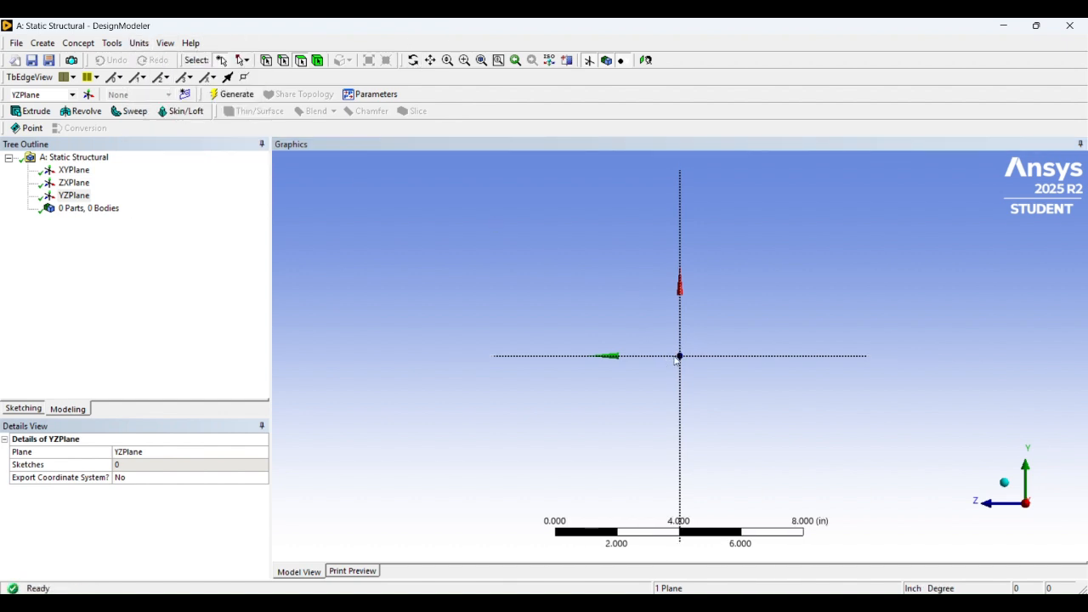
scroll(706, 369, "up", 3)
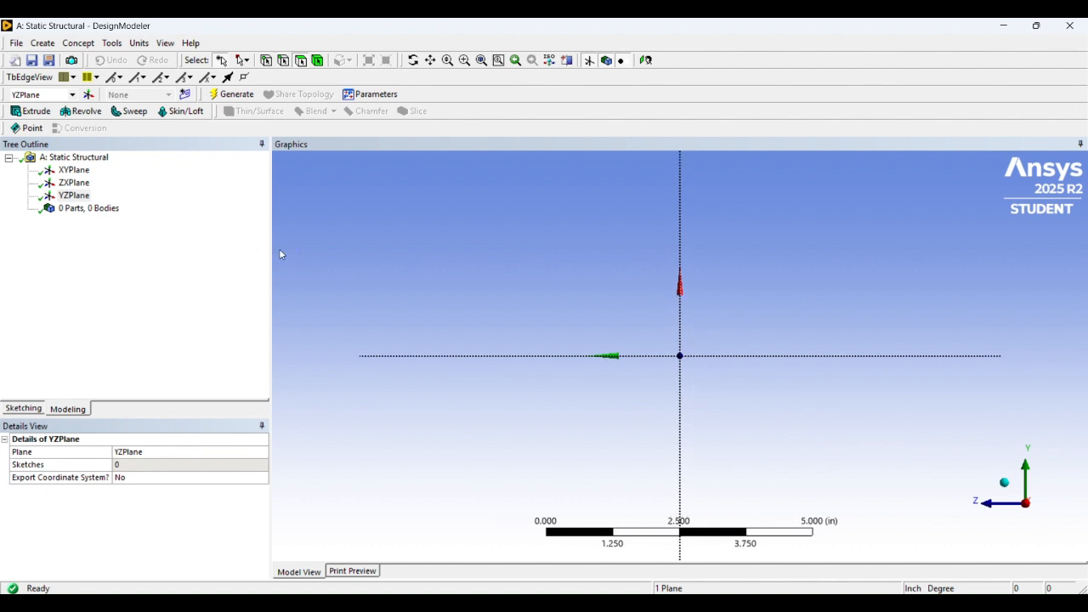
Sketch a rectangle about 1.7 by 1.5 in around the origin on the YZPlane
left_click(23, 409)
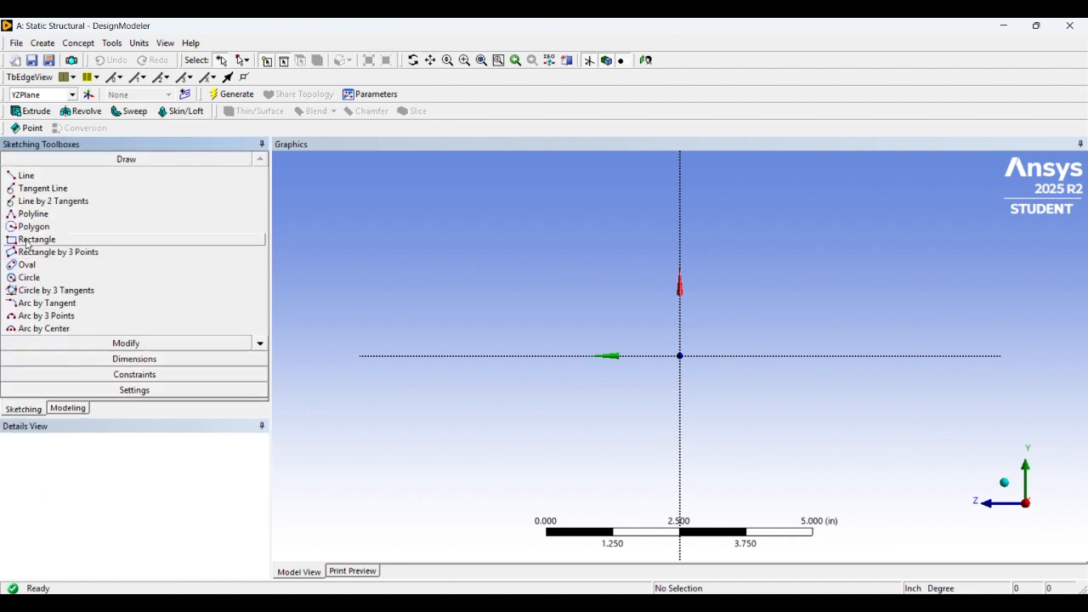
left_click(28, 240)
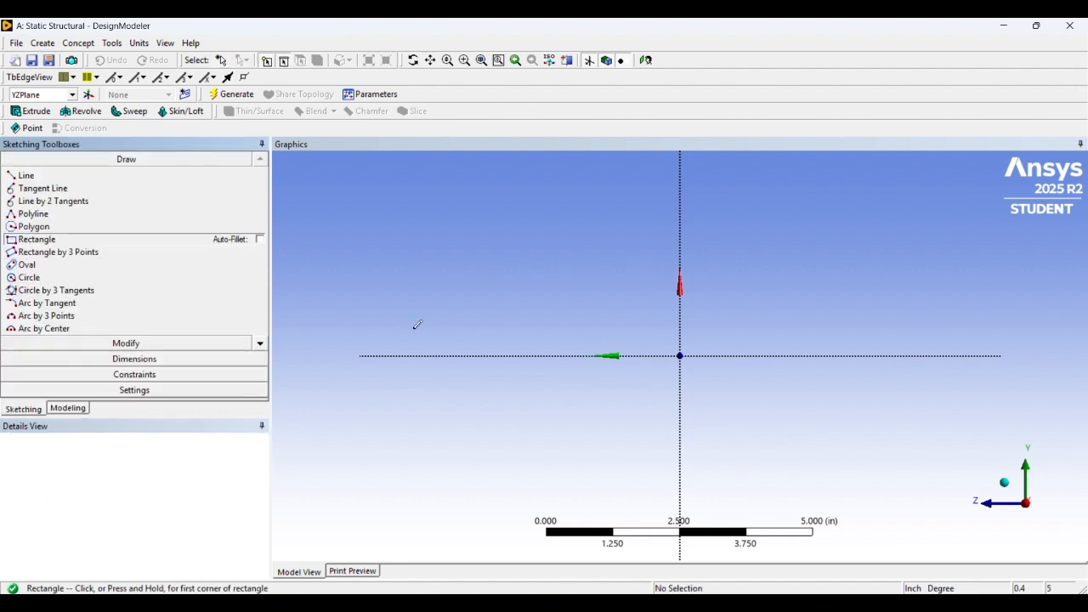
left_click(638, 321)
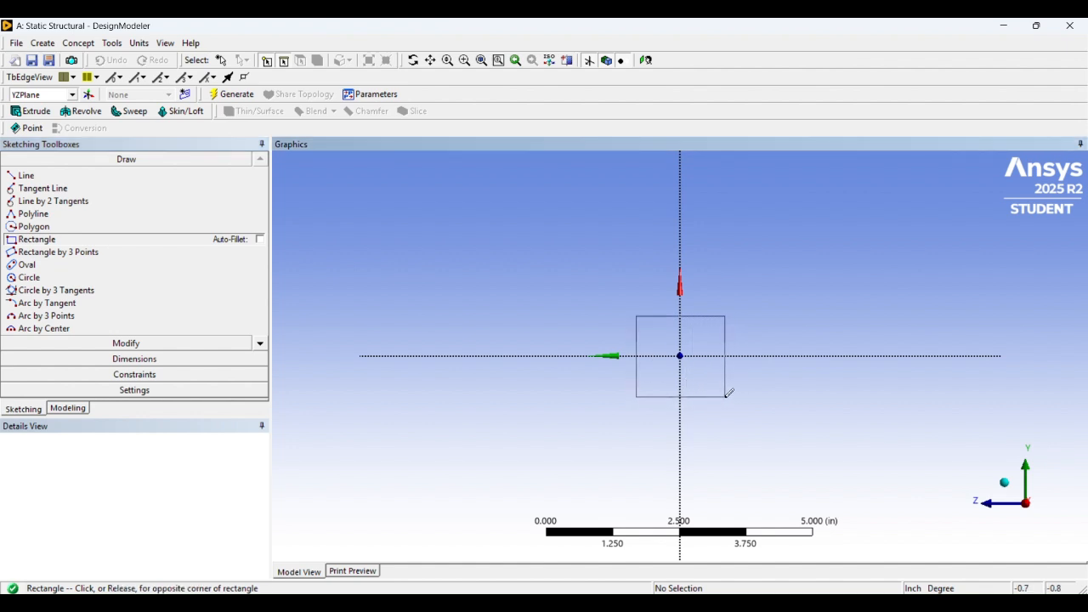
left_click(727, 397)
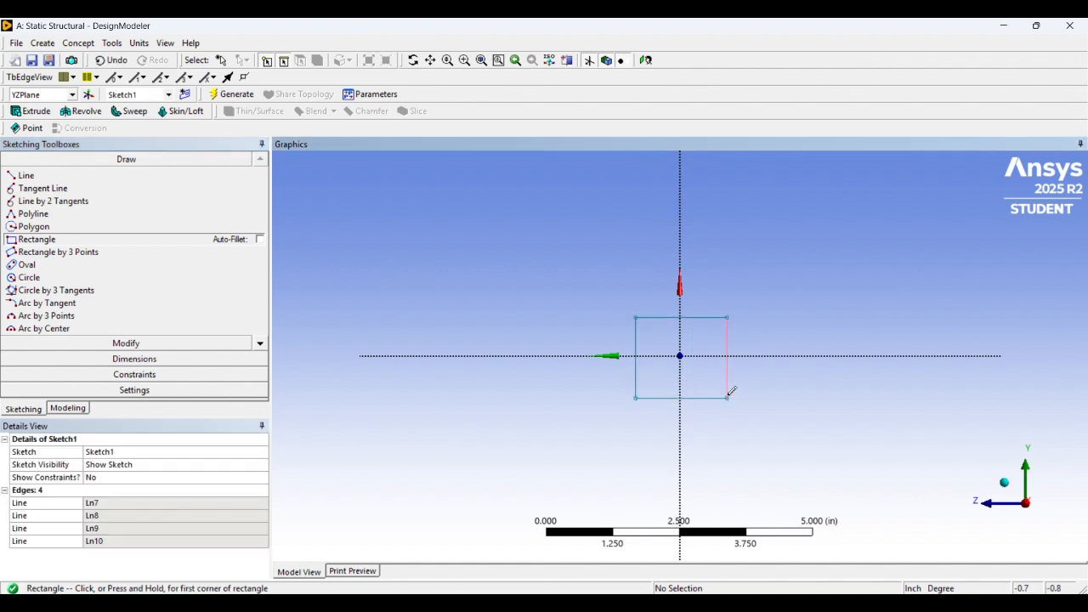
Apply an Equal Length constraint between the rectangle's top and left edges
left_click(88, 374)
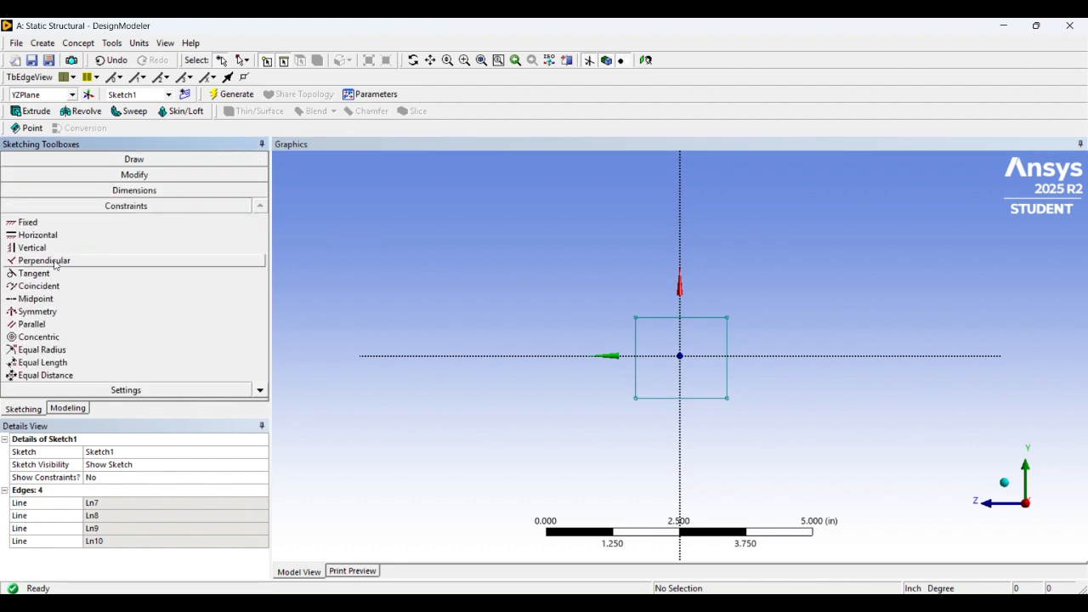
left_click(40, 362)
left_click(677, 320)
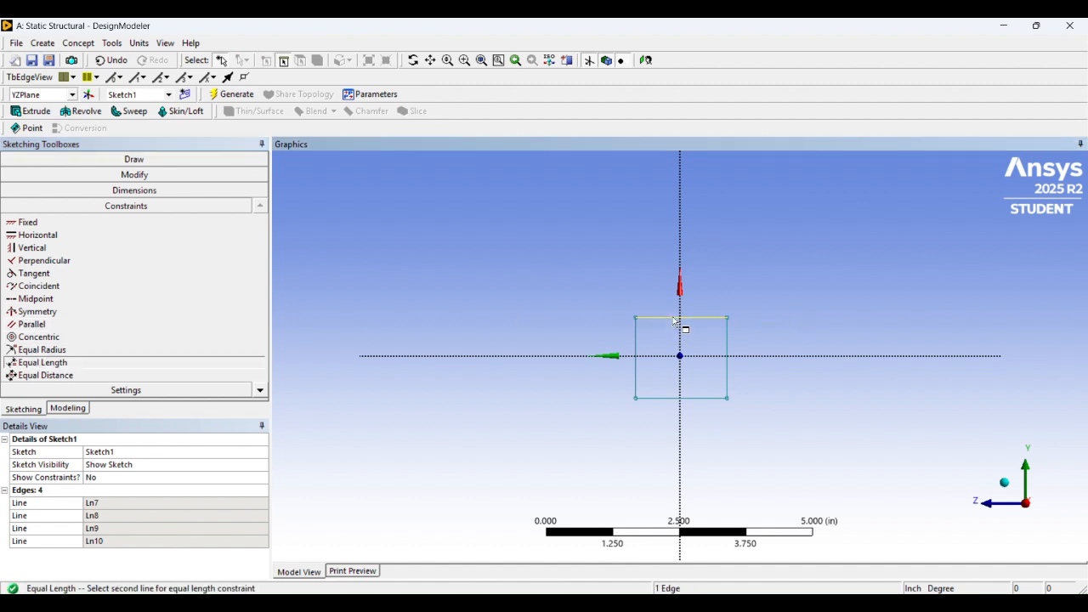
left_click(637, 347)
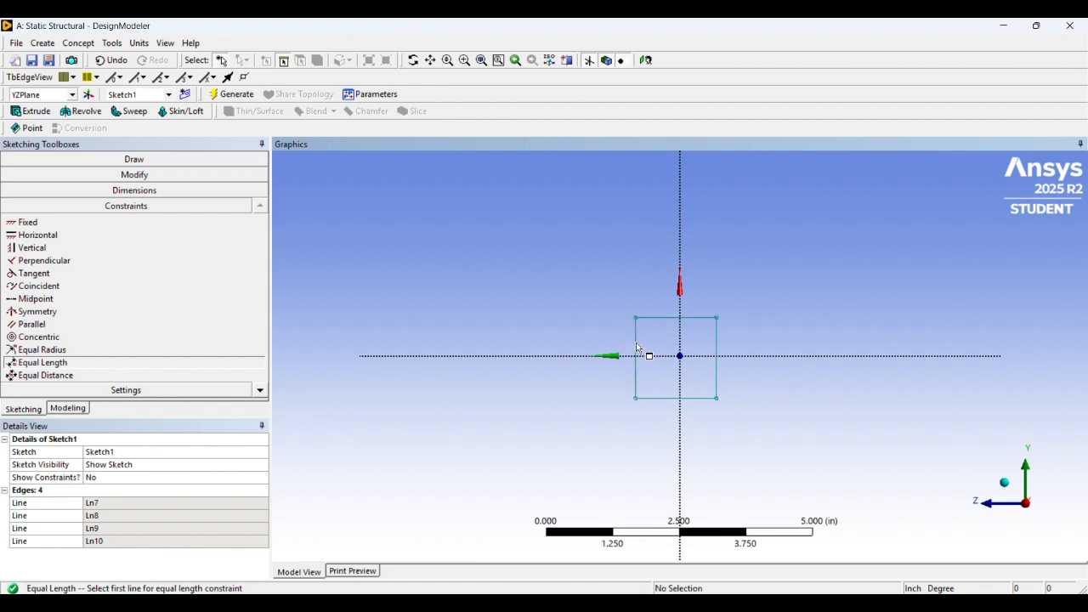
Try to add a horizontal dimension from the rectangle's lower-left corner to the origin
left_click(128, 191)
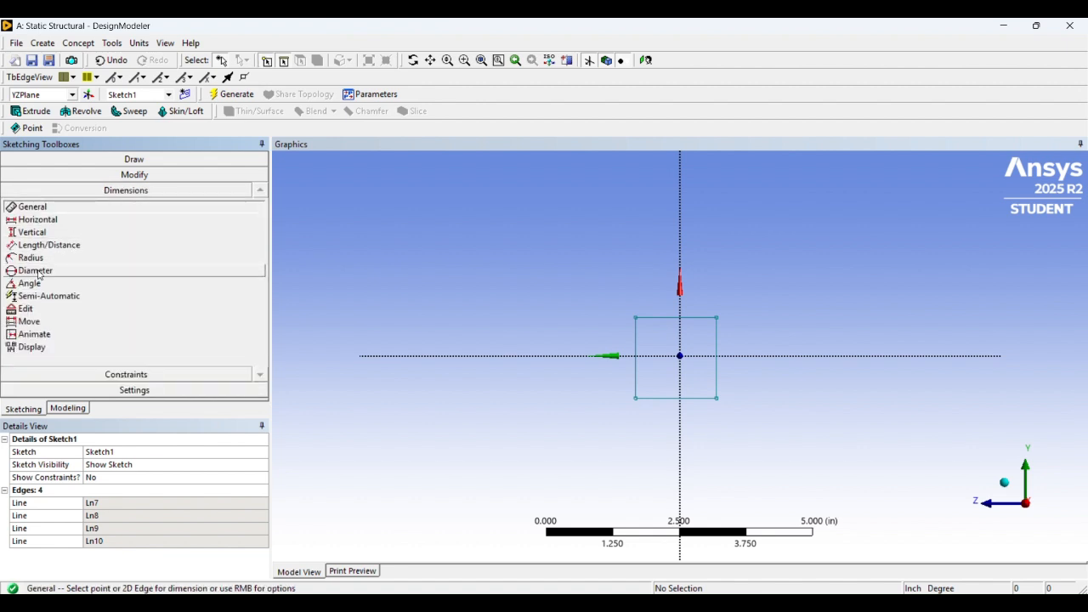
left_click(41, 219)
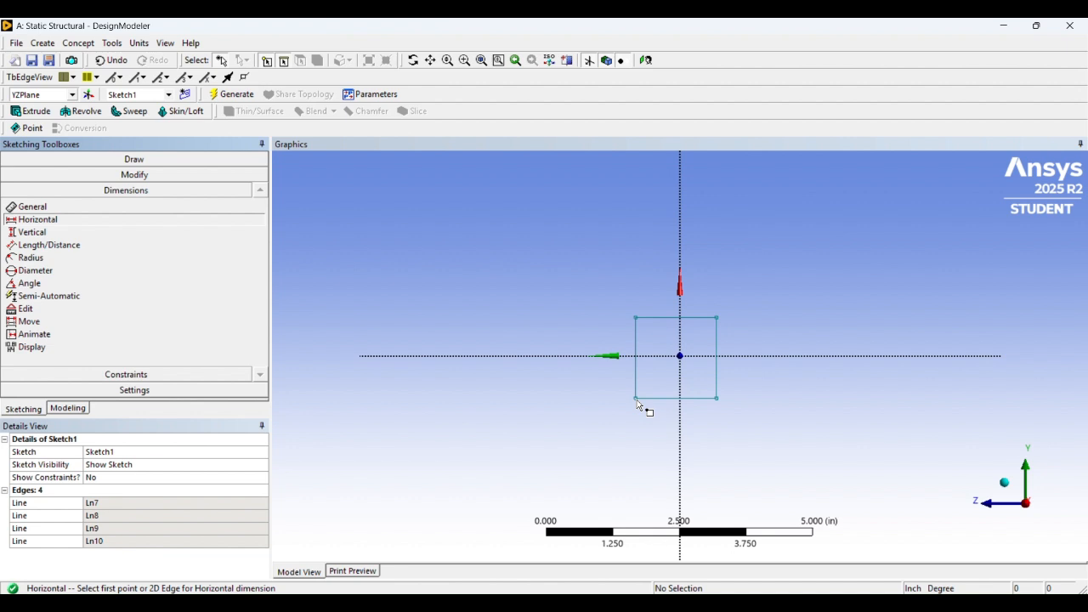
left_click(637, 399)
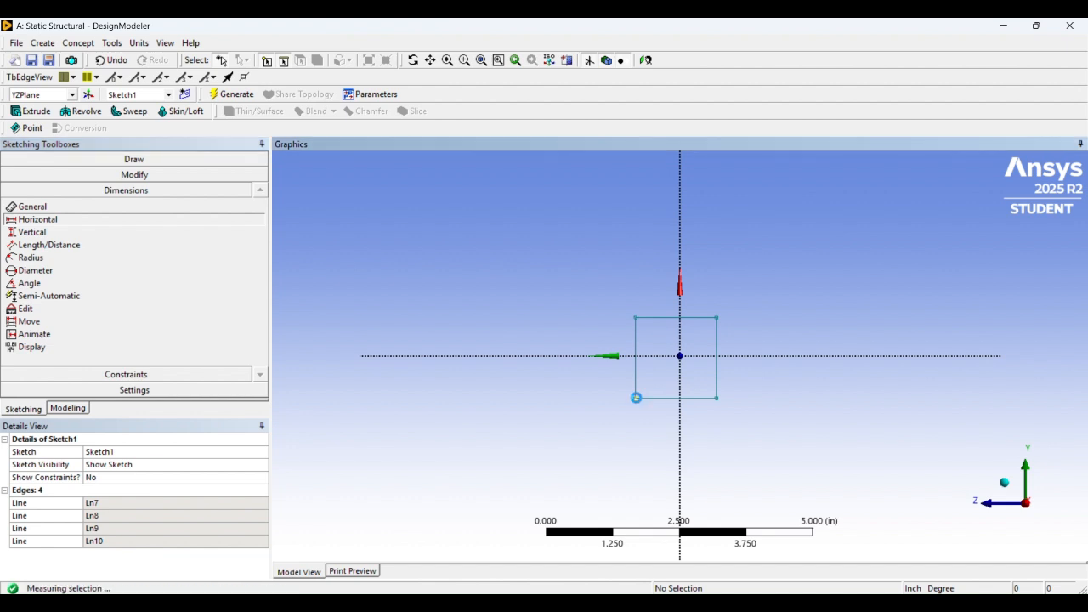
left_click(680, 356)
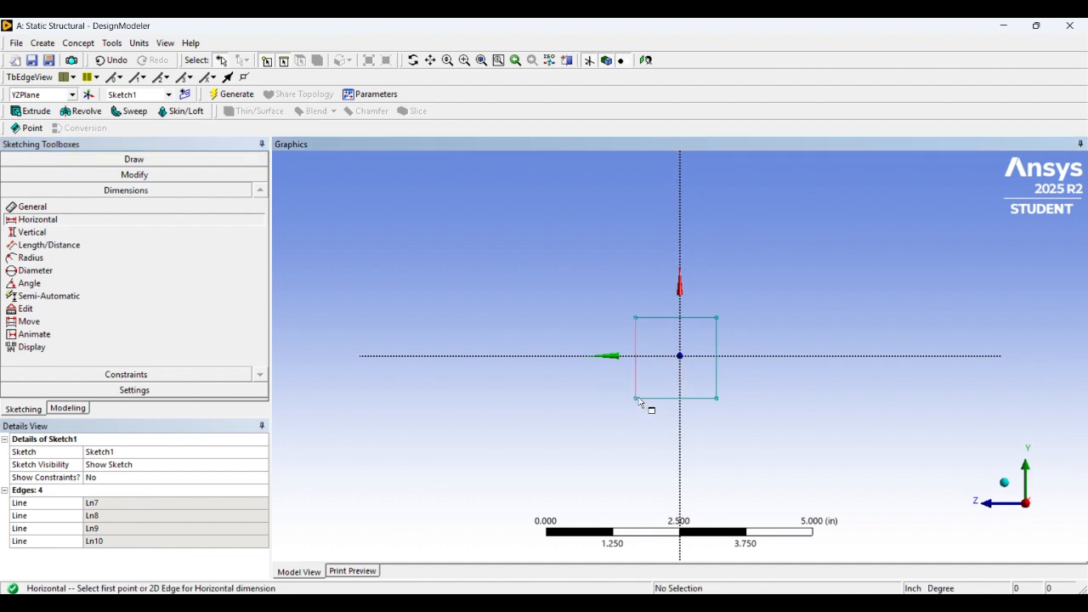
left_click(637, 398)
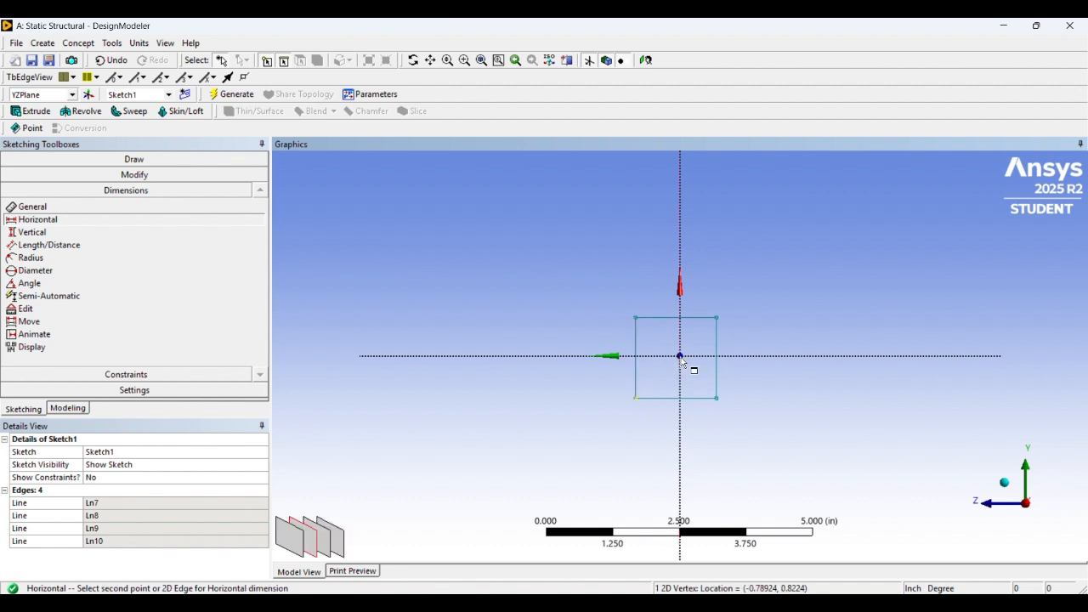
left_click(680, 358)
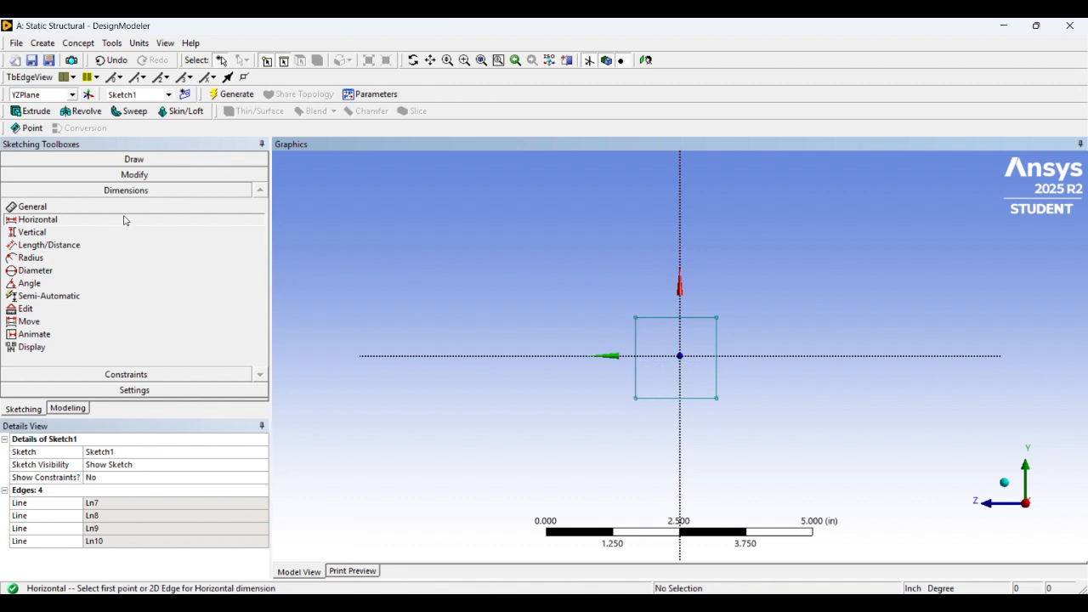
Try to add a horizontal dimension from the rectangle's upper-right corner to the origin
left_click(473, 42)
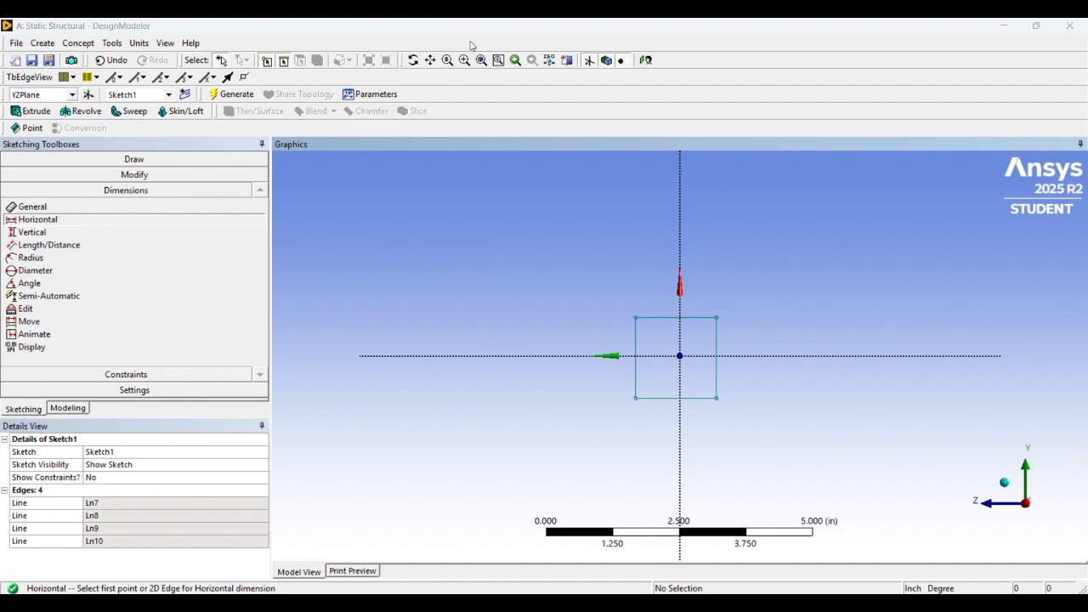
left_click(92, 220)
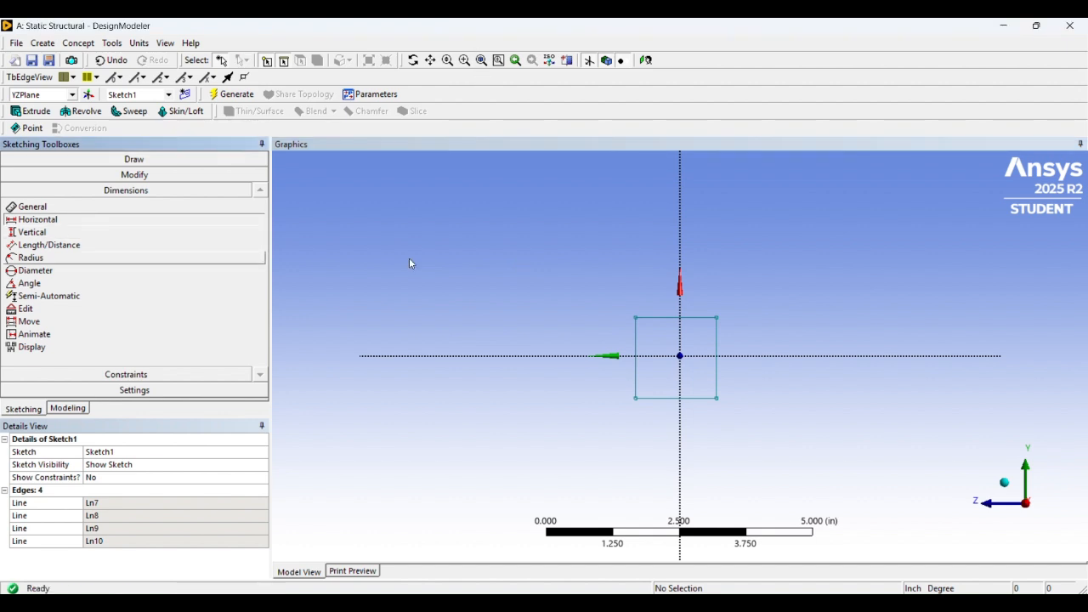
left_click(717, 319)
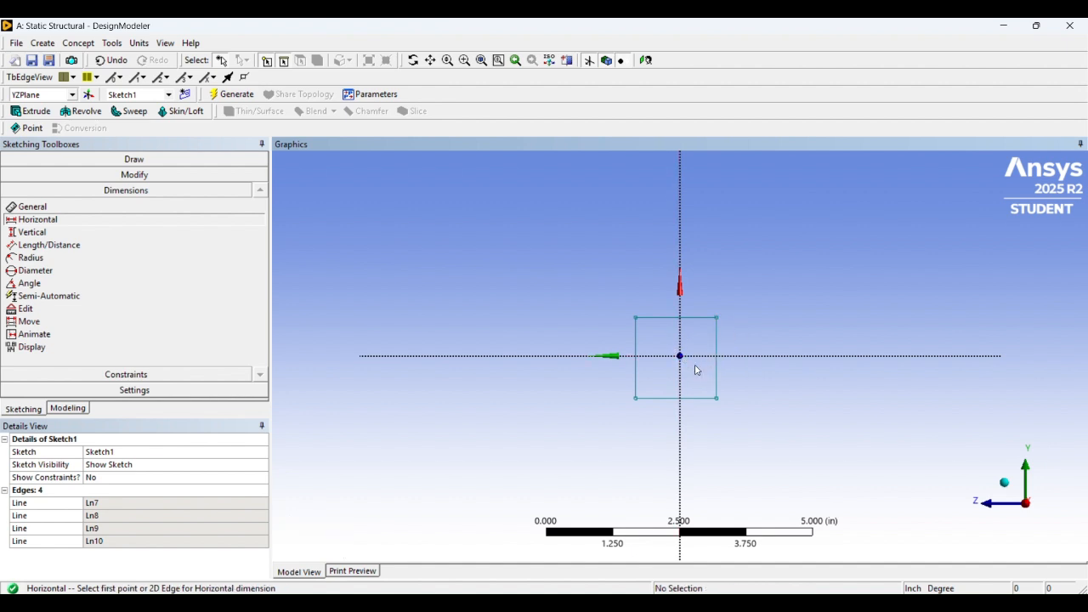
left_click(702, 318)
left_click(719, 319)
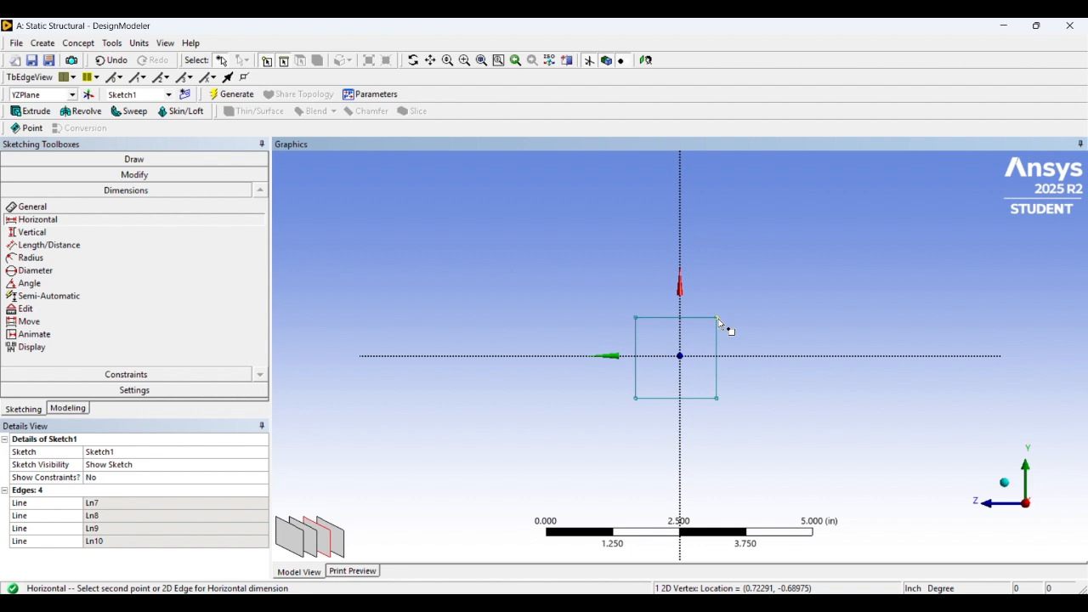
left_click(683, 357)
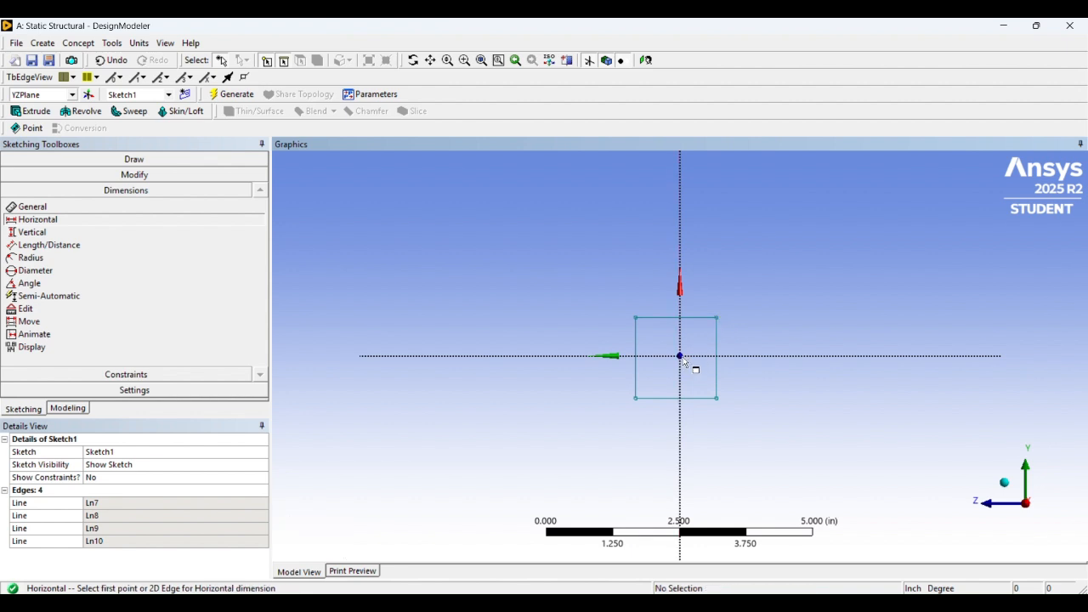
Try to add a horizontal dimension between the lower-right corner, the origin and the vertical axis
left_click(719, 401)
left_click(682, 360)
left_click(684, 358)
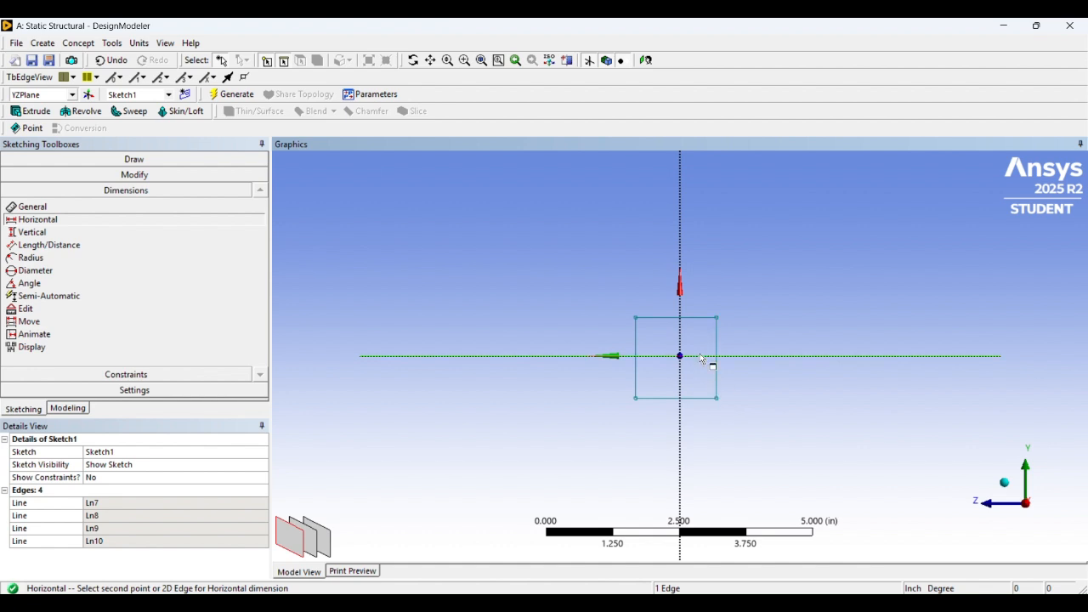
left_click(681, 333)
left_click(682, 338)
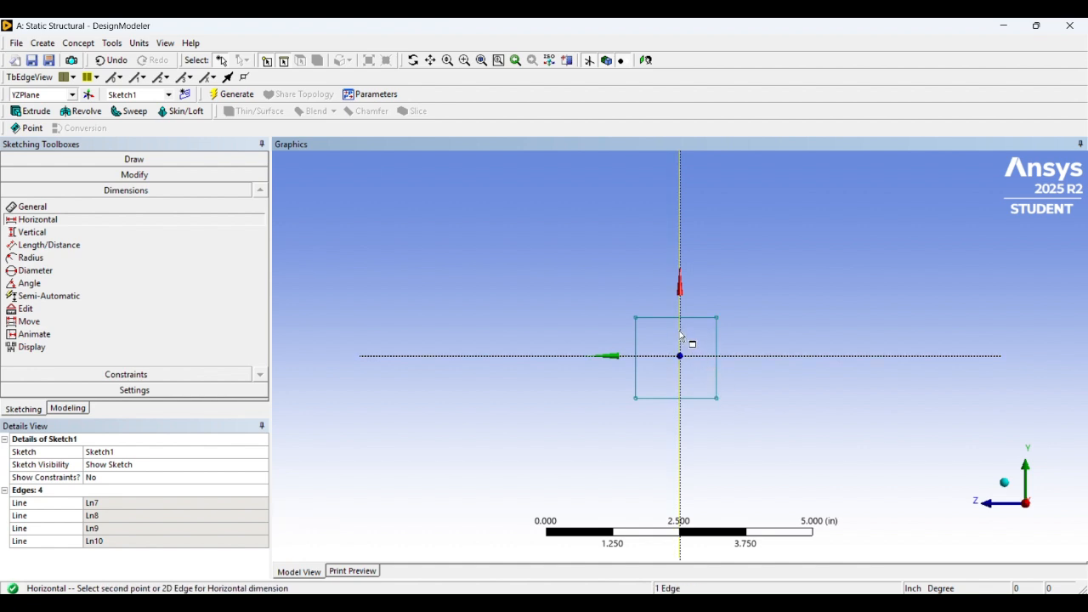
left_click(719, 403)
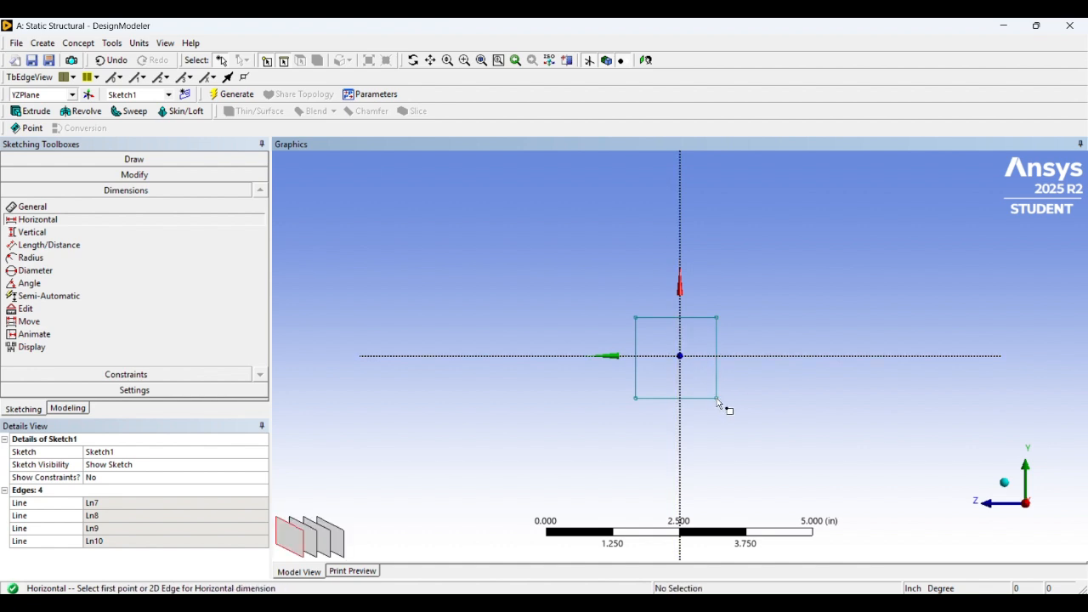
Add a dimension from the rectangle's top edge to the origin and set it to 1 in
left_click(698, 319)
left_click(684, 354)
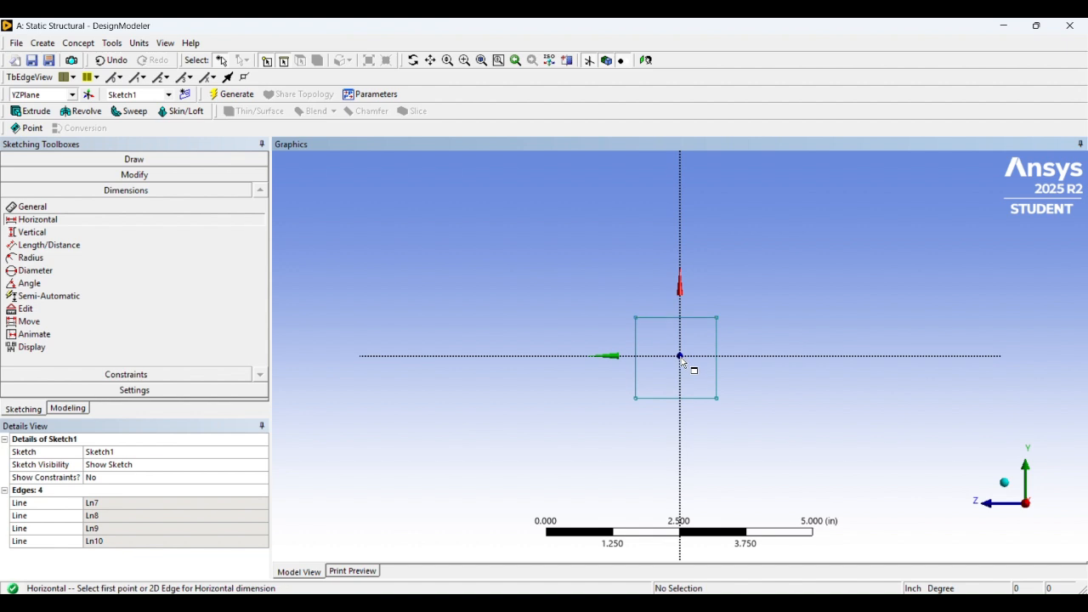
left_click(701, 321)
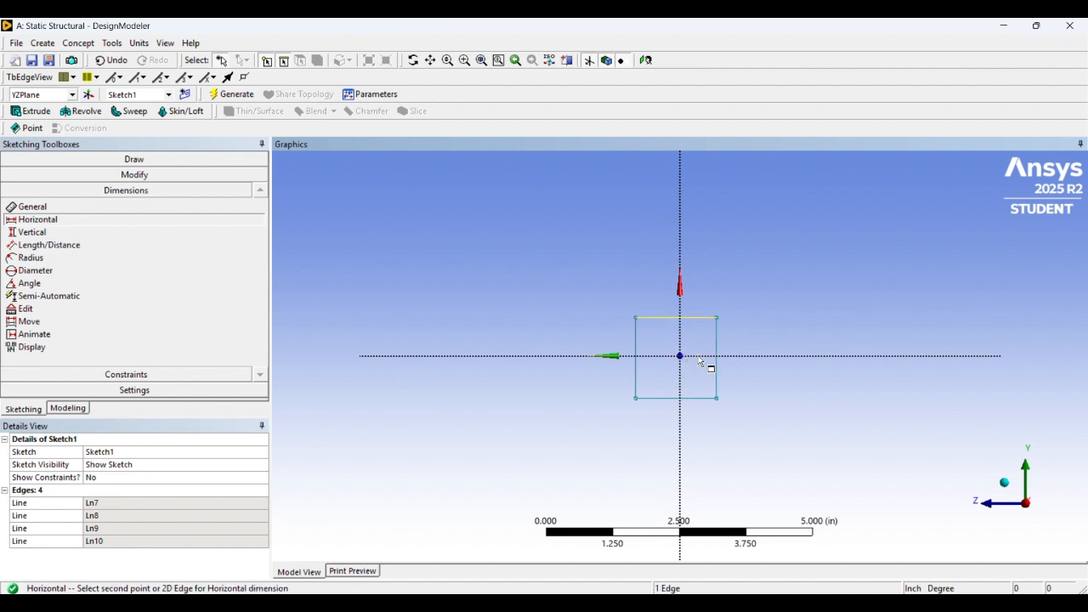
left_click(702, 352)
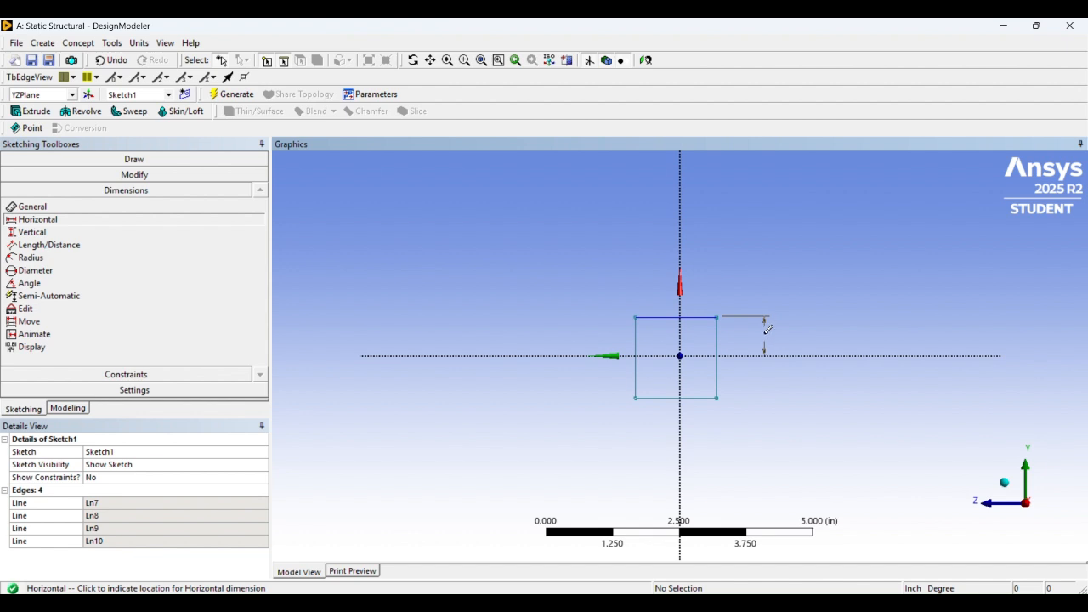
left_click(768, 329)
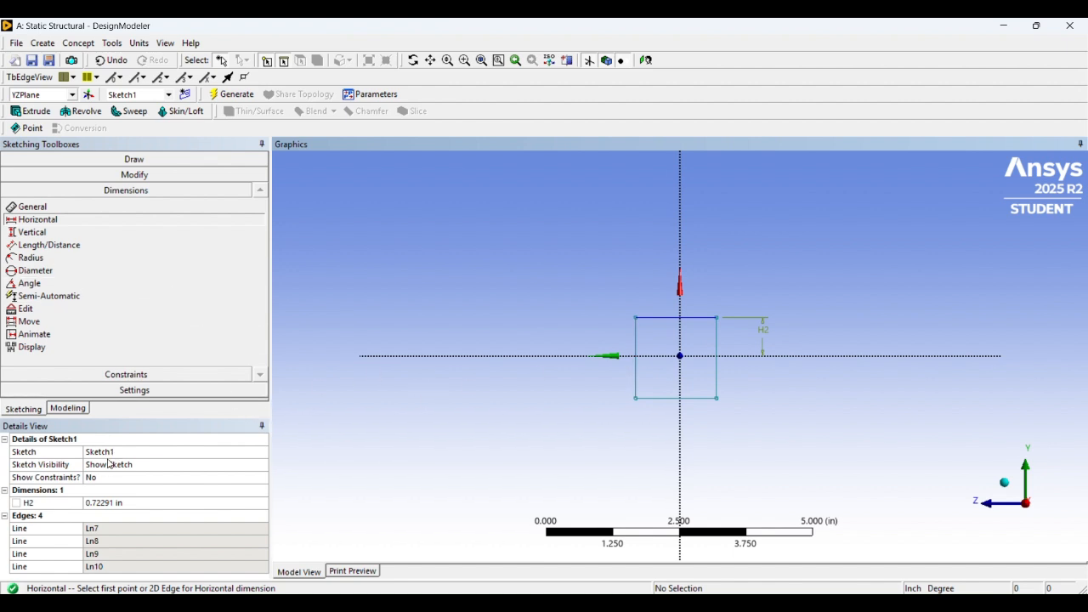
left_click(113, 504)
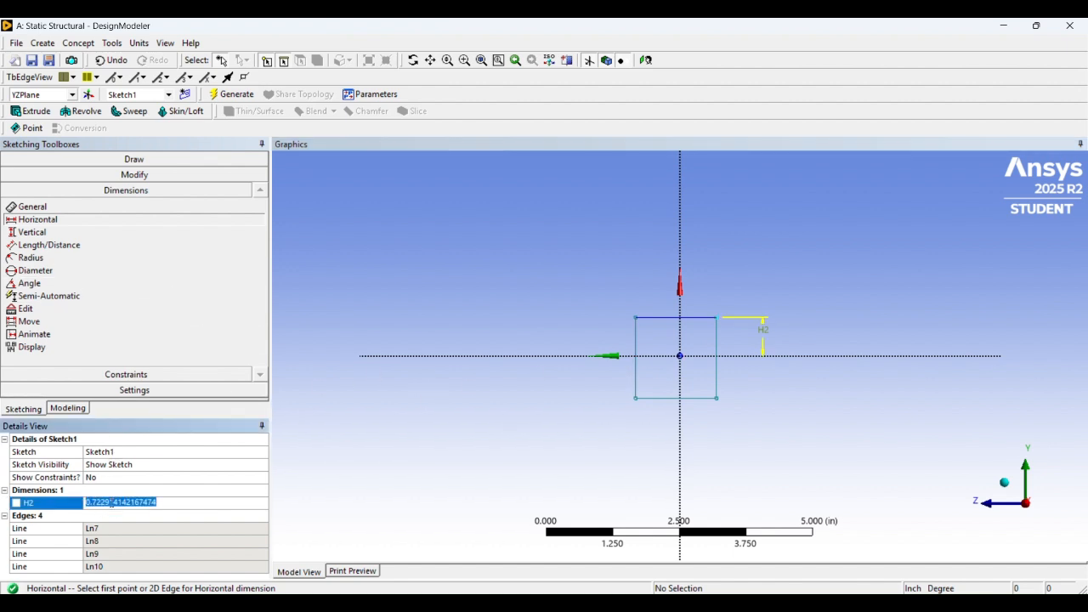
type("1")
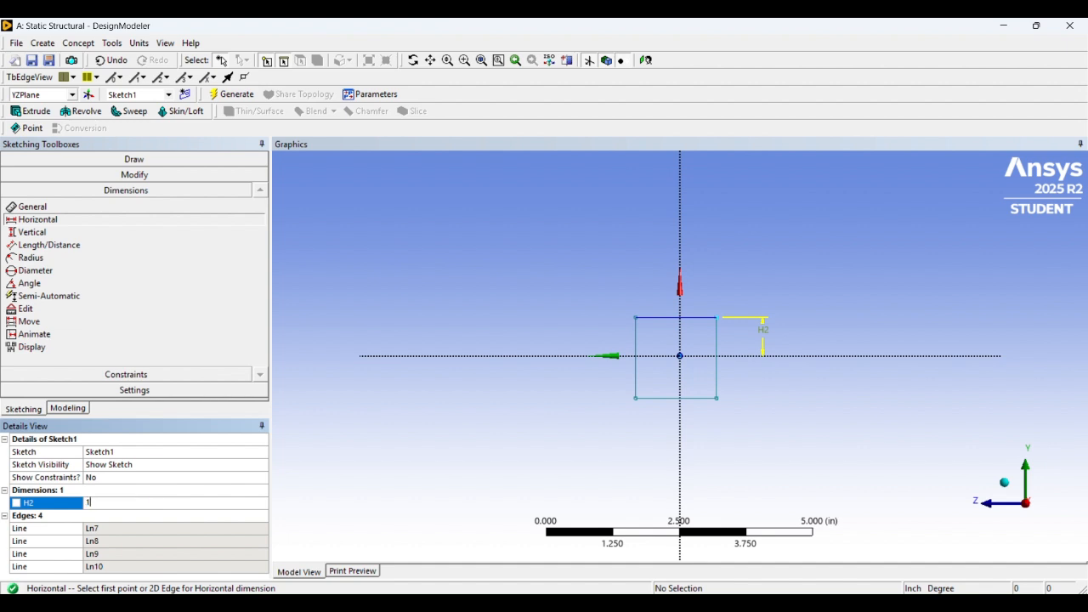
key("Return")
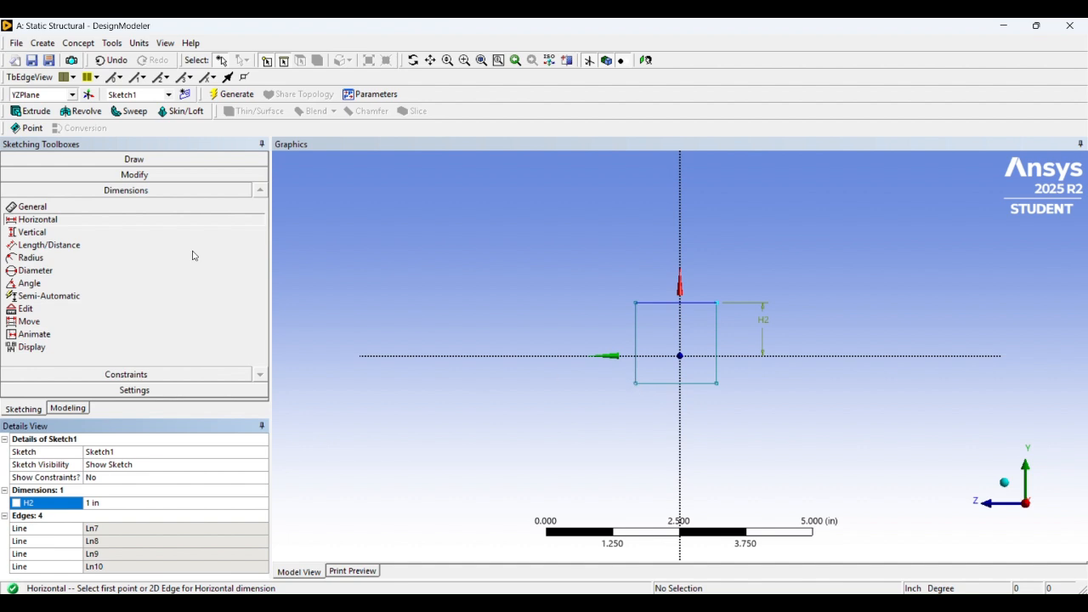
Try to add a Vertical dimension between the rectangle's bottom edge and the origin
left_click(31, 233)
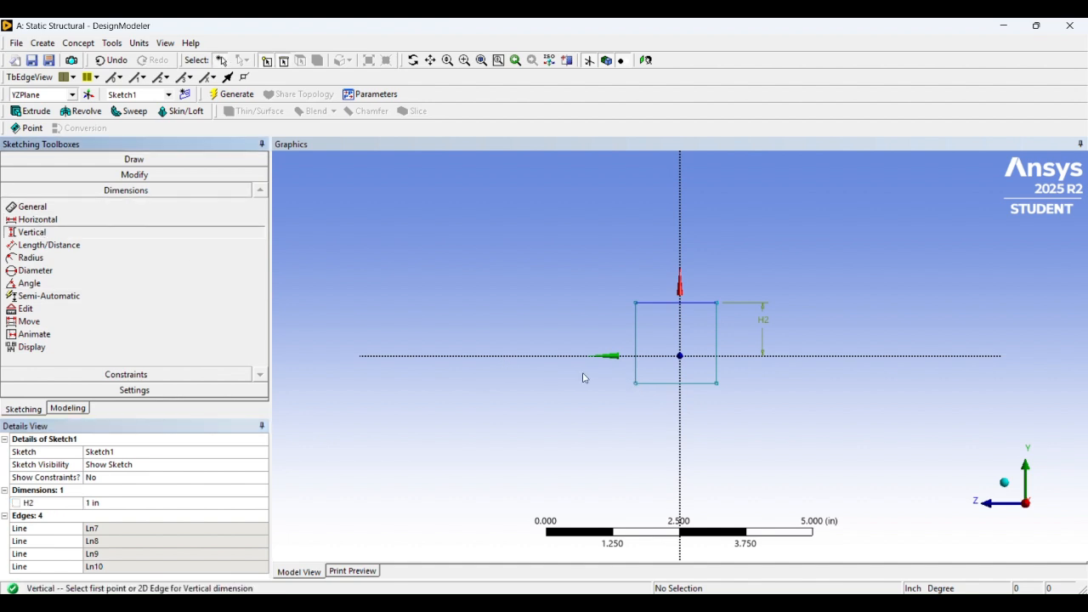
left_click(637, 380)
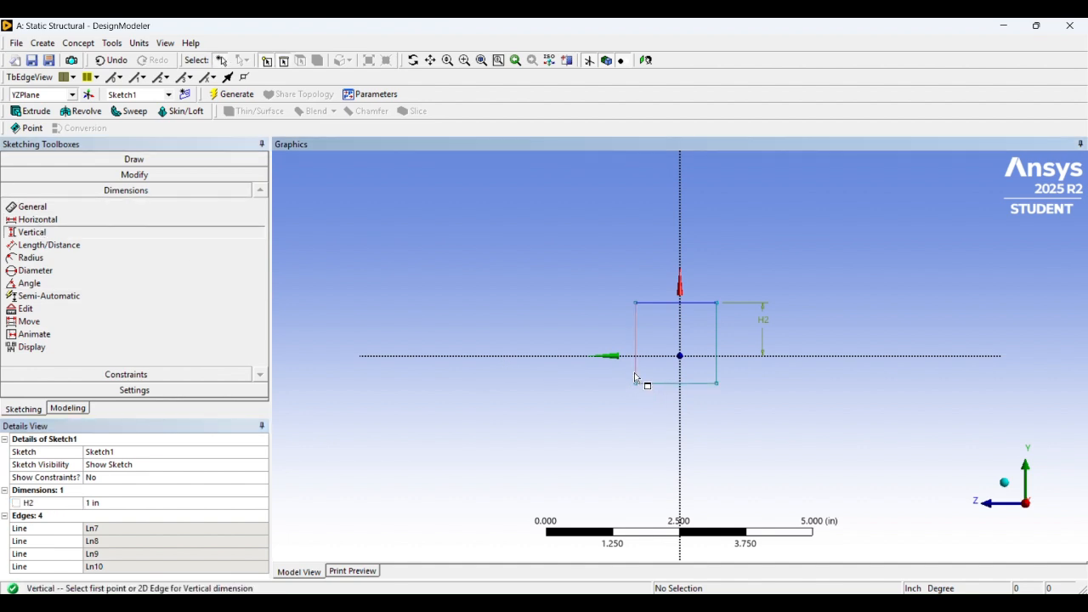
left_click(692, 369)
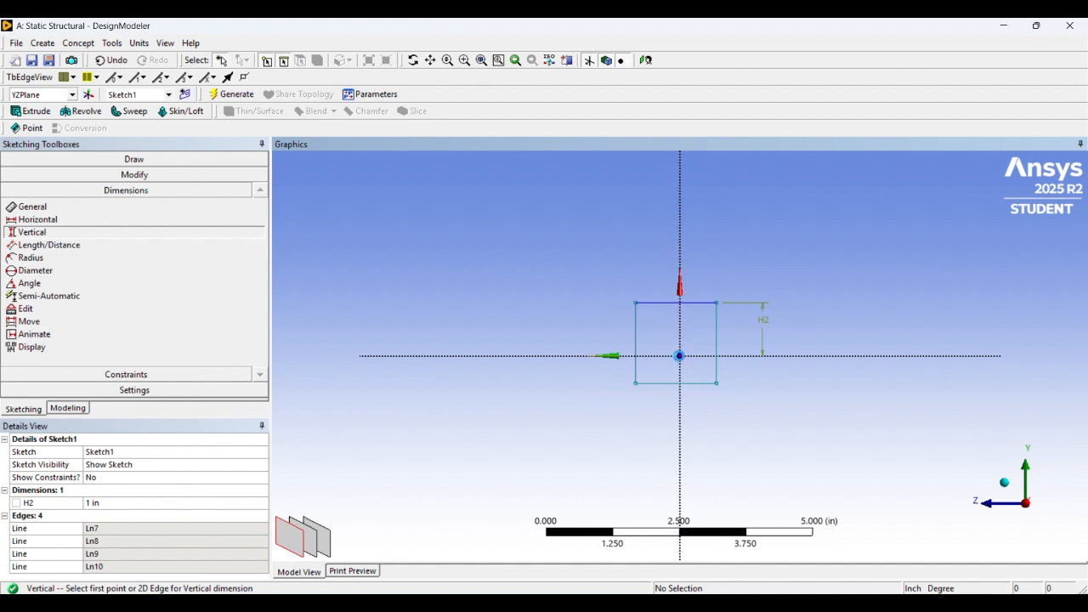
left_click(682, 358)
left_click(635, 389)
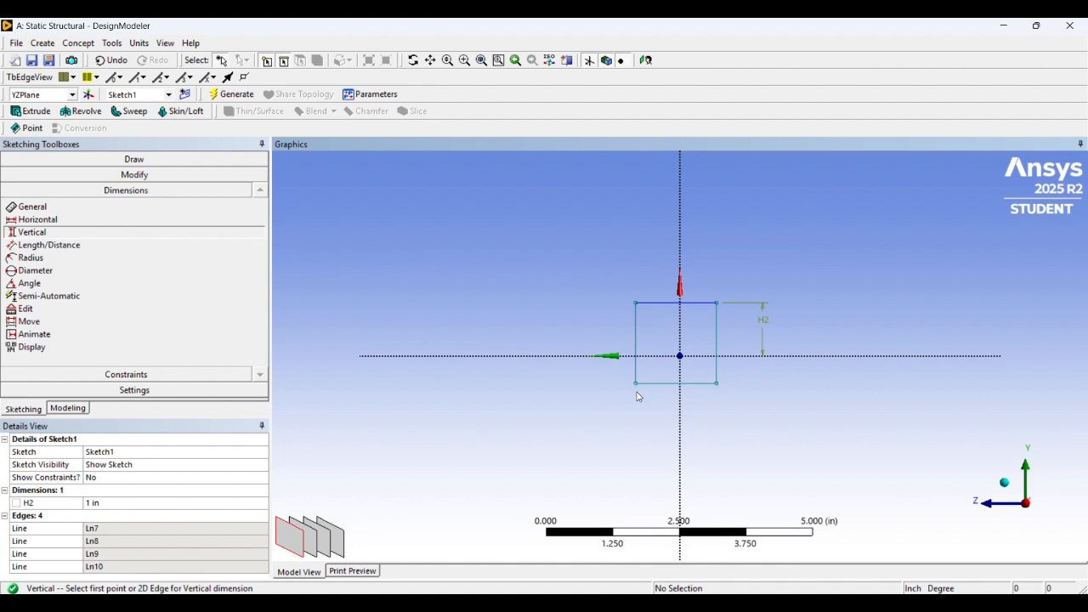
Add a Vertical dimension from the rectangle's left edge to the origin and set it to 1 in
left_click(637, 376)
left_click(682, 361)
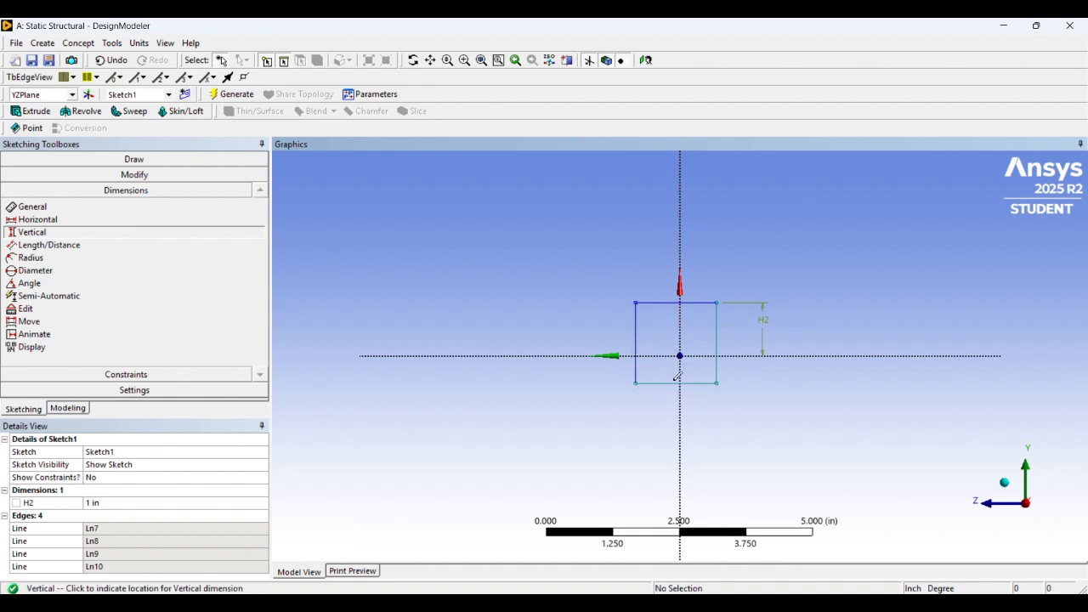
left_click(630, 432)
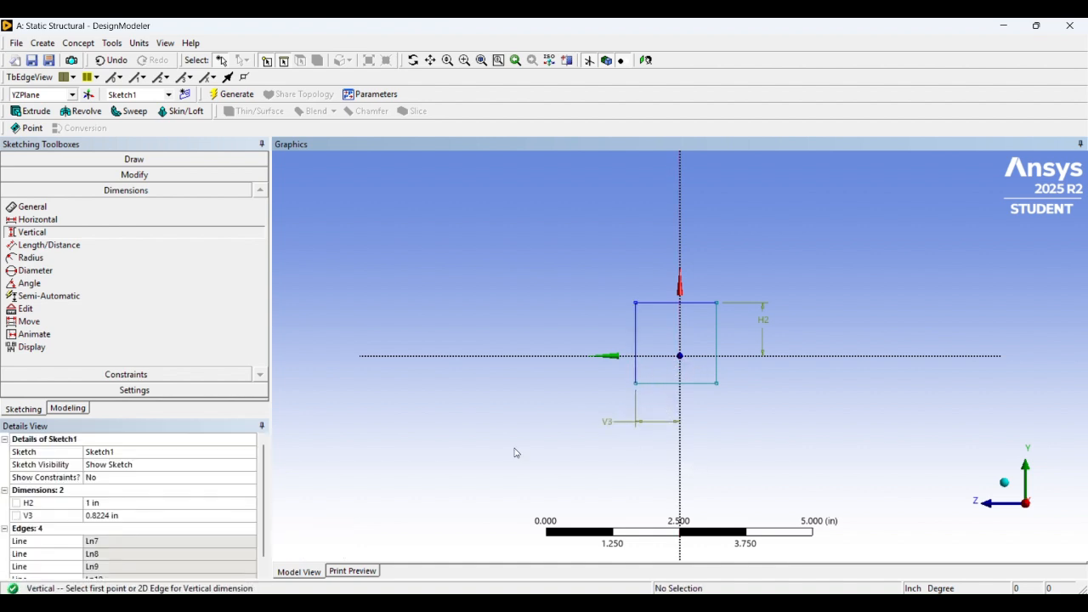
left_click(103, 515)
type("1")
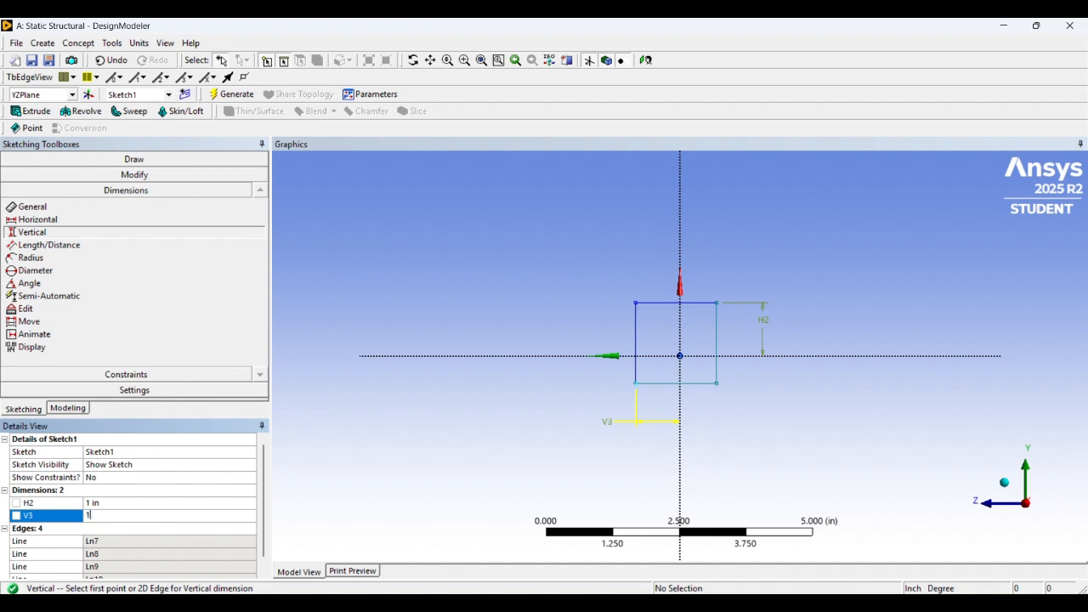
key("Return")
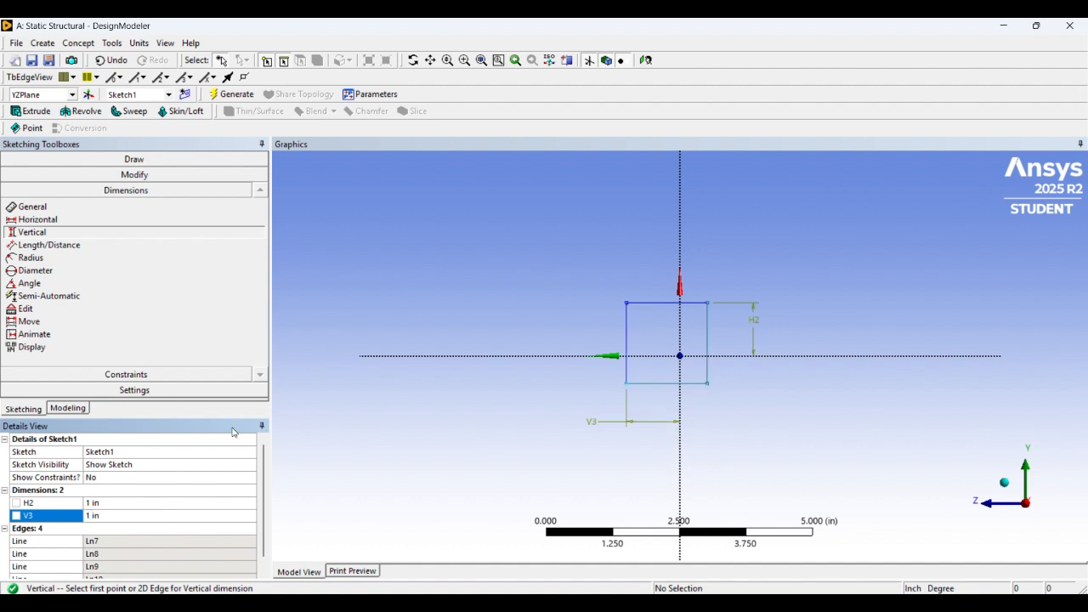
Dimension the rectangle's bottom edge length, set it to 1 in, and undo that value change
left_click(170, 206)
left_click(669, 384)
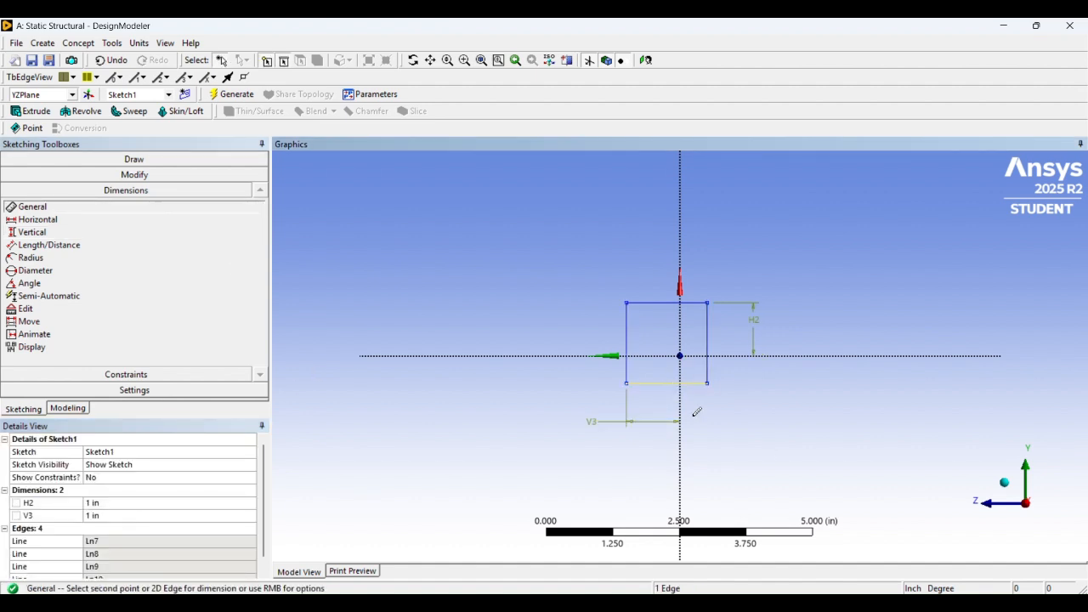
left_click(752, 398)
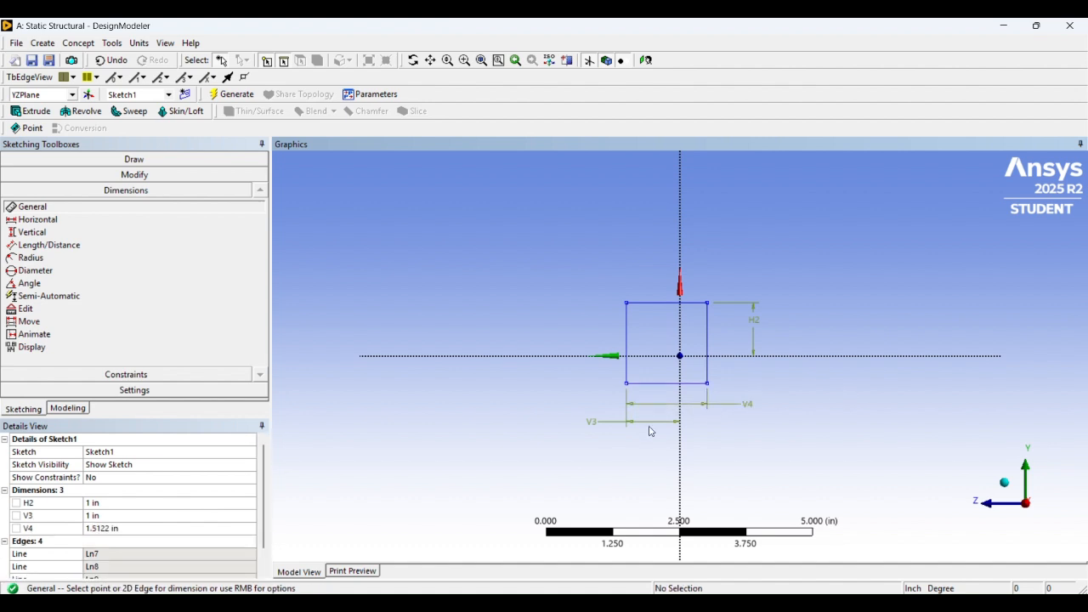
left_click(154, 528)
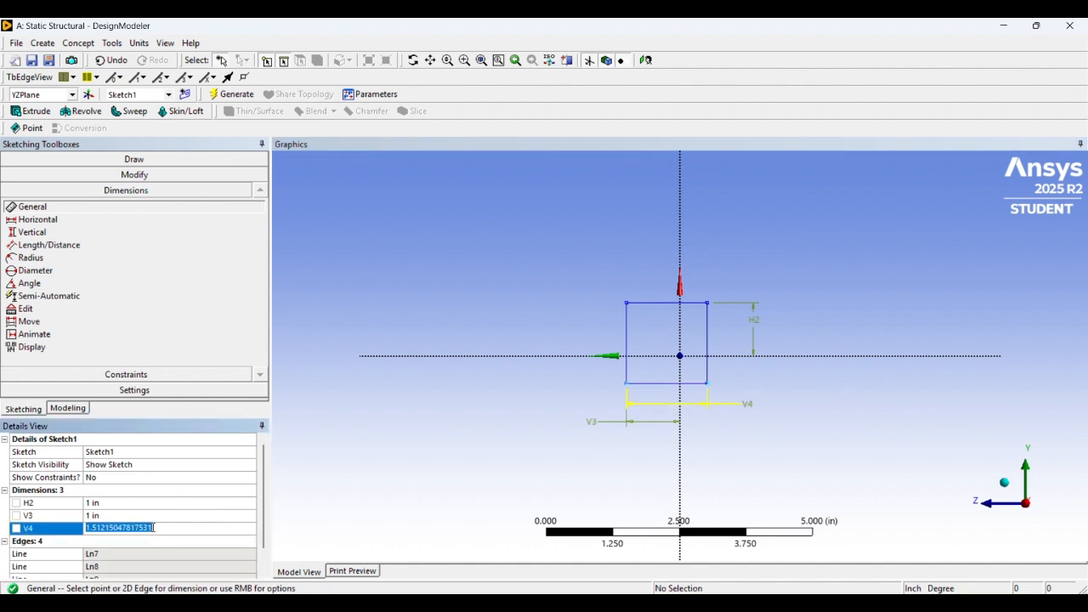
type("1")
key("Return")
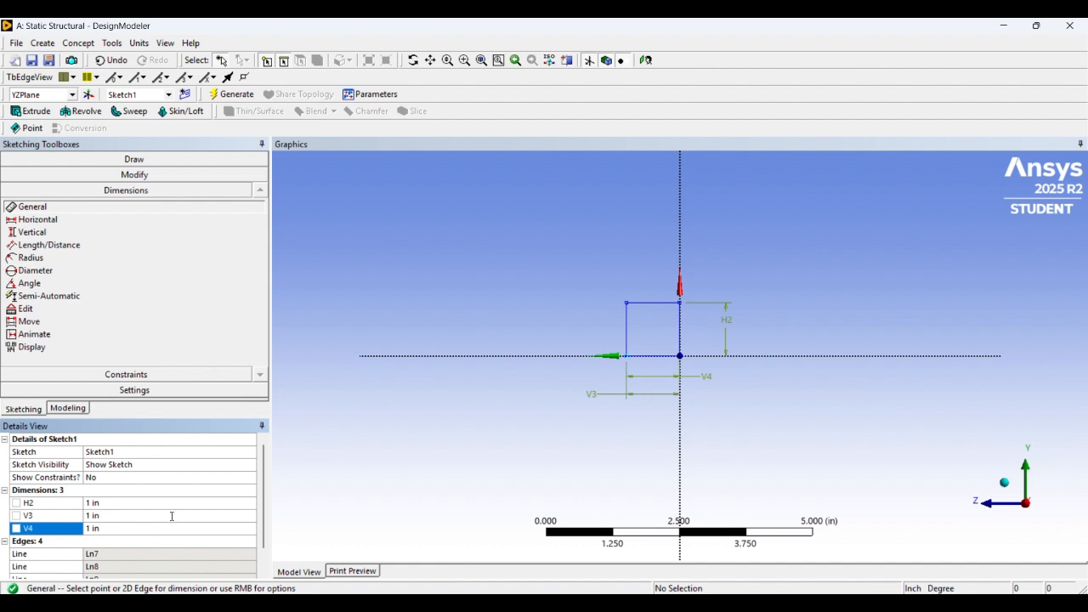
key("ctrl+z")
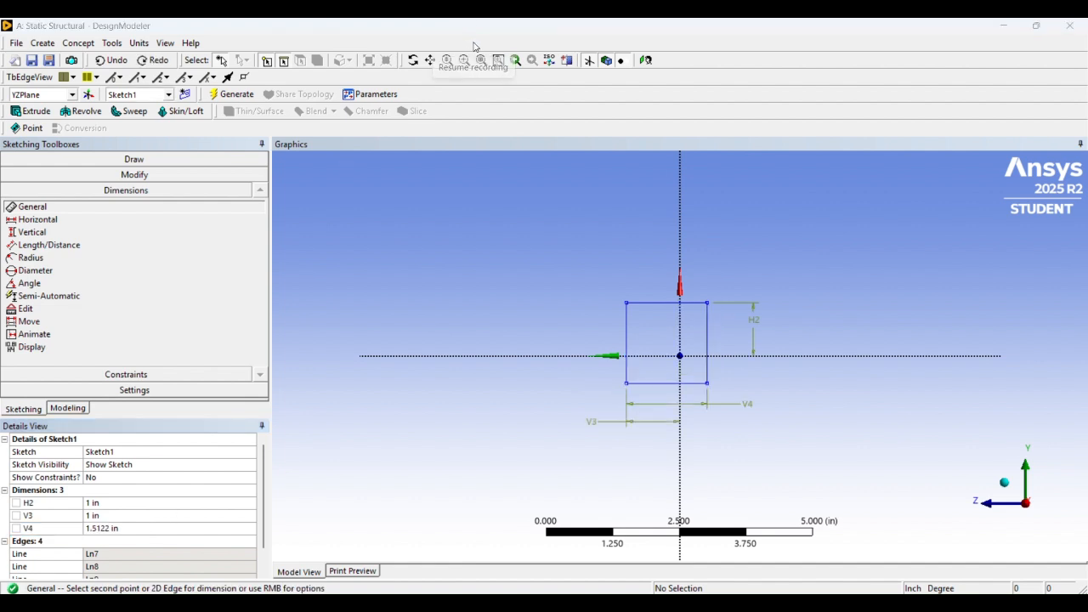
Add a Vertical dimension from the origin to the rectangle's right edge and try to edit its value
left_click(98, 236)
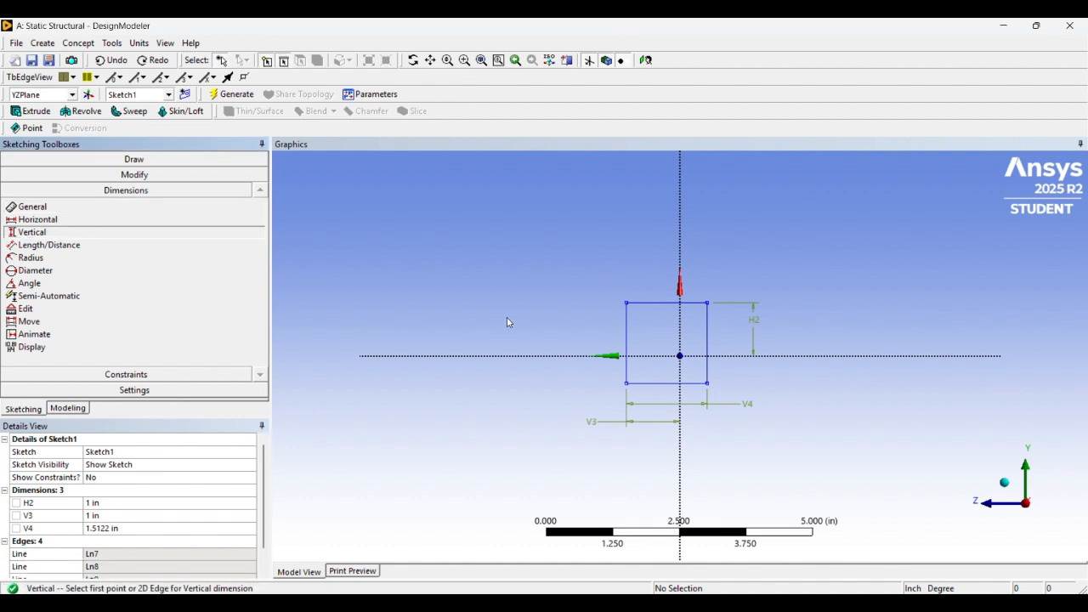
left_click(682, 360)
left_click(708, 341)
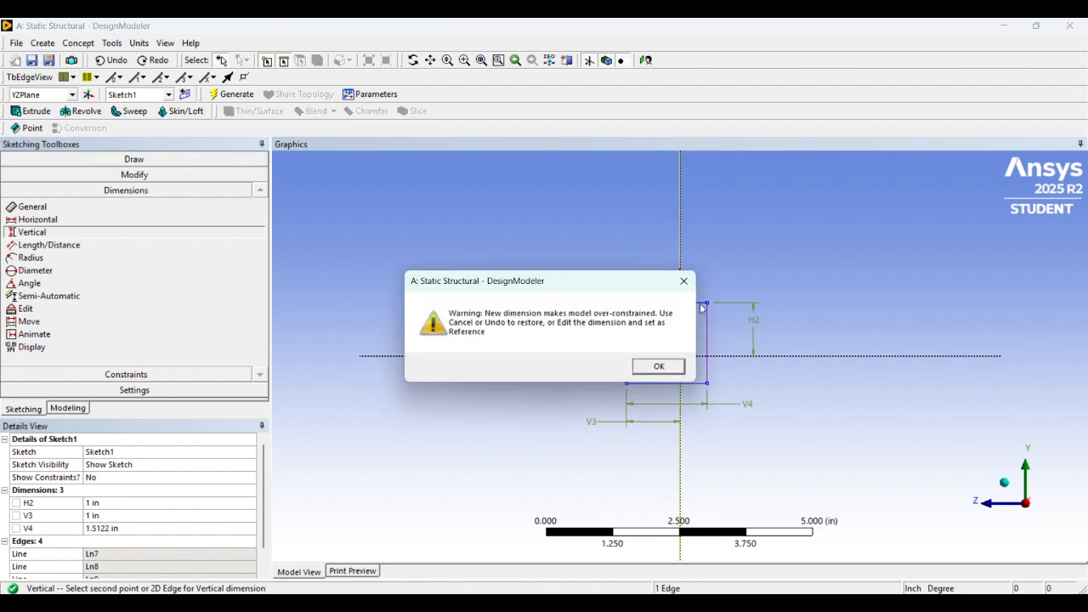
left_click(654, 365)
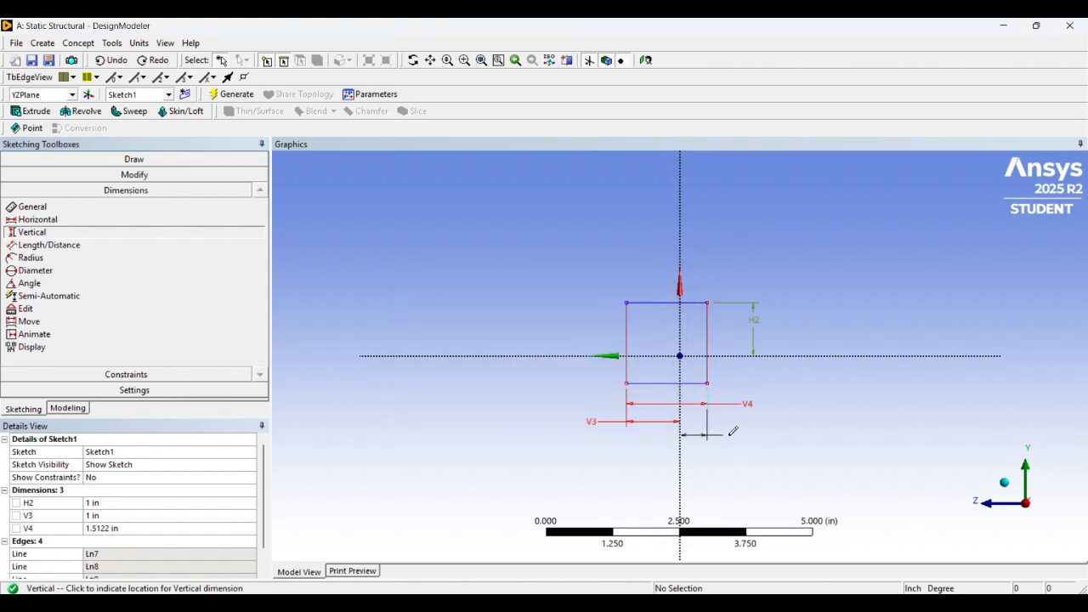
left_click(728, 432)
left_click(145, 545)
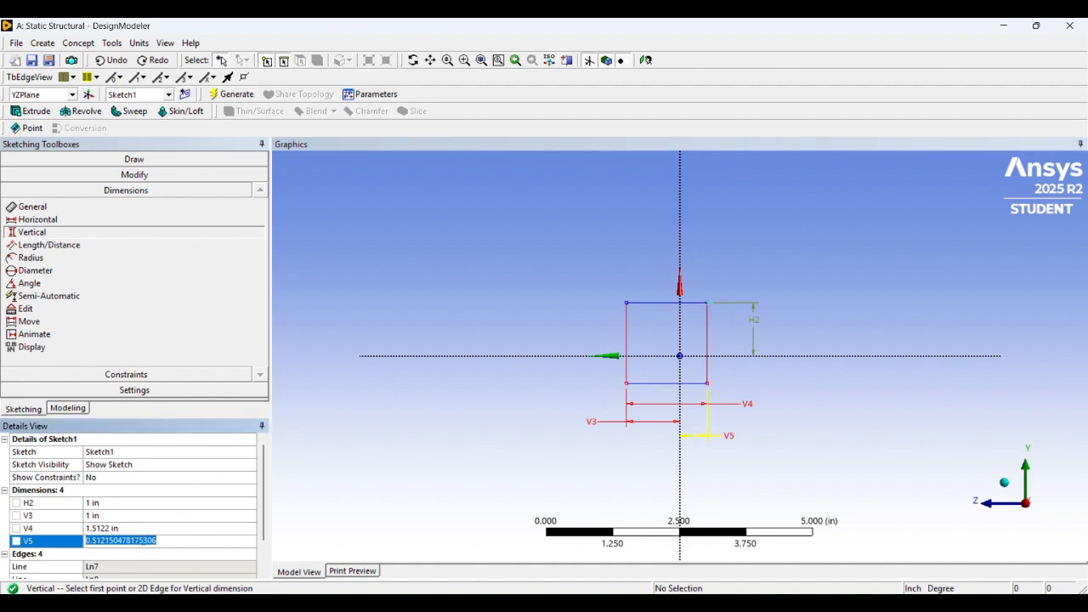
key("Return")
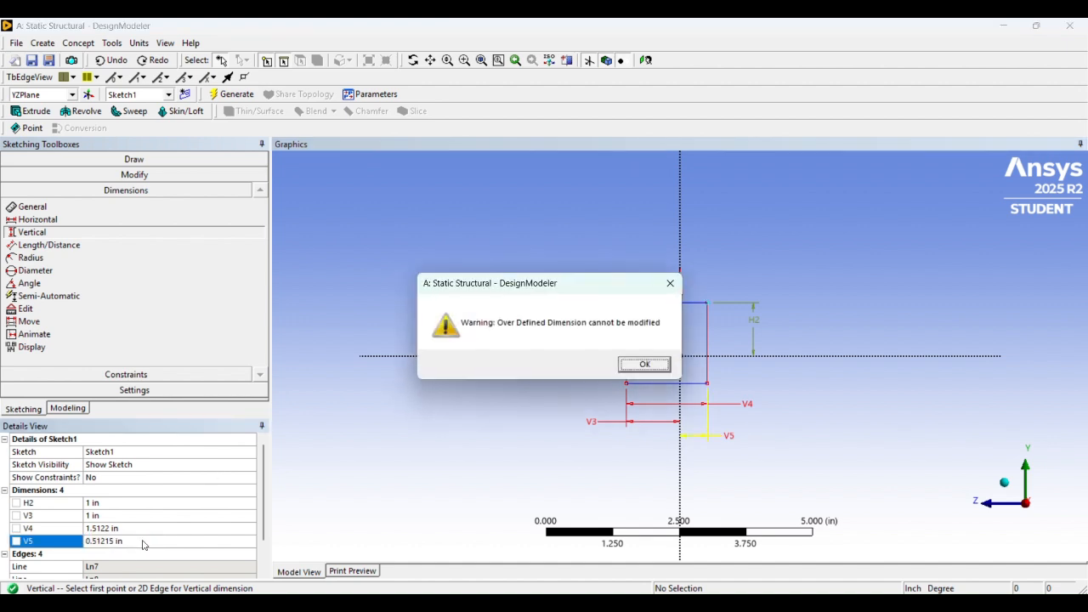
left_click(644, 364)
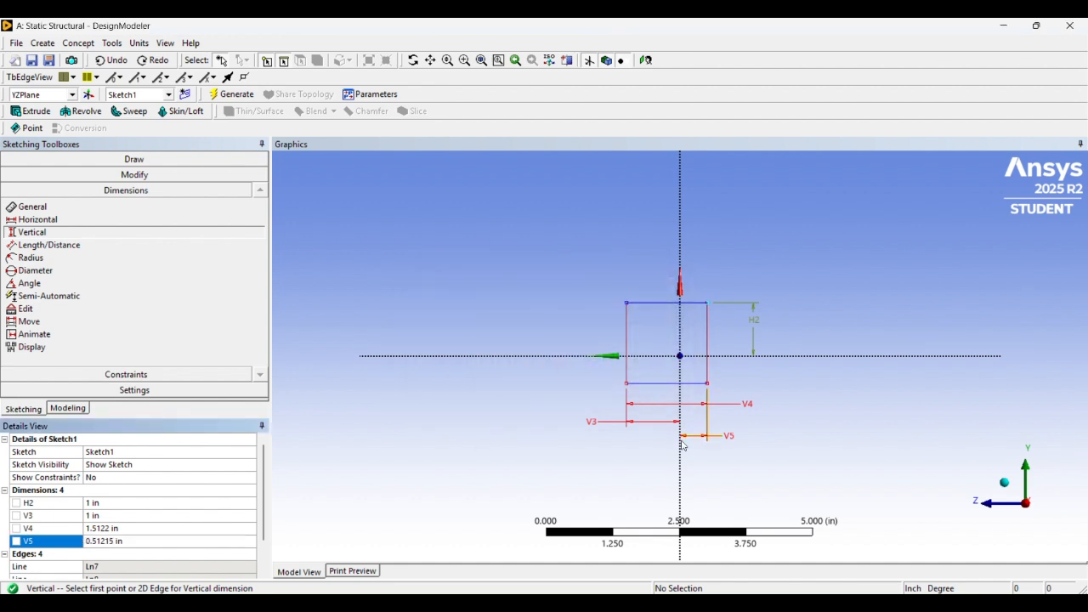
Delete the bottom edge length dimension V4
left_click(746, 407)
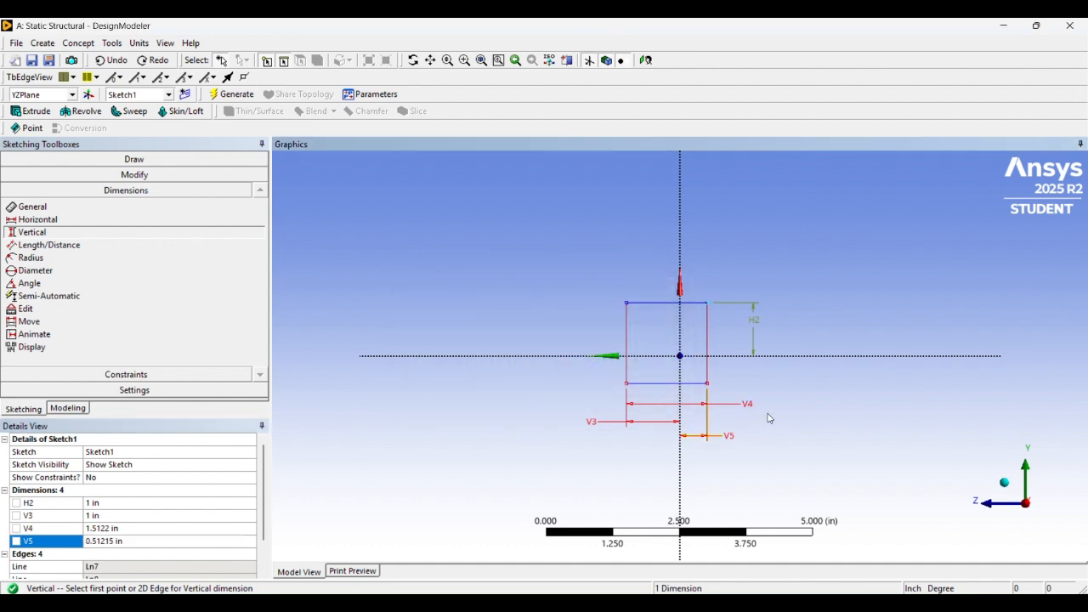
key("Escape")
left_click(758, 409)
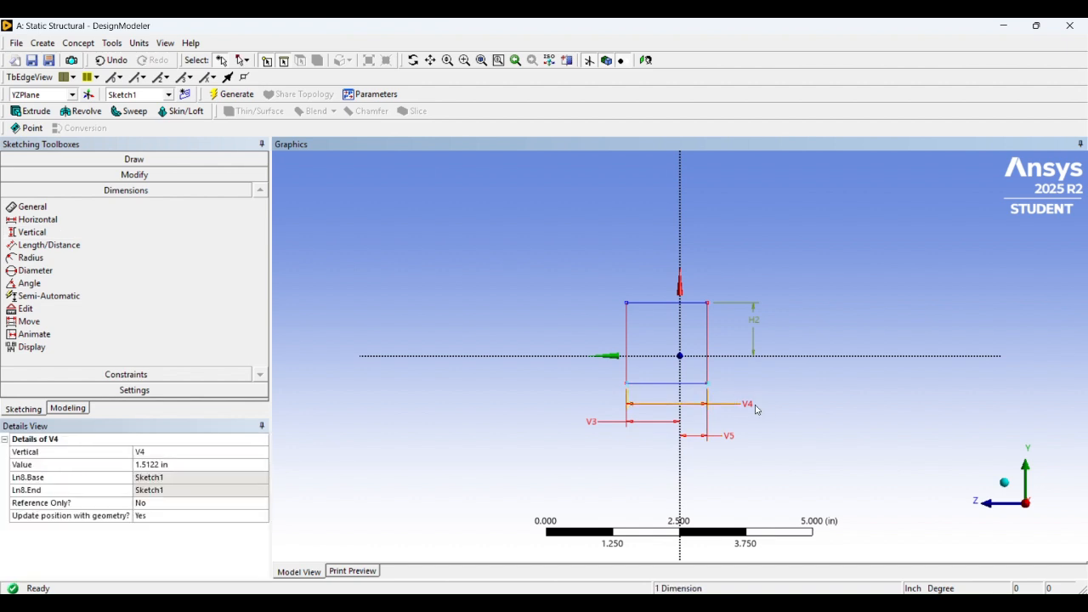
key("Delete")
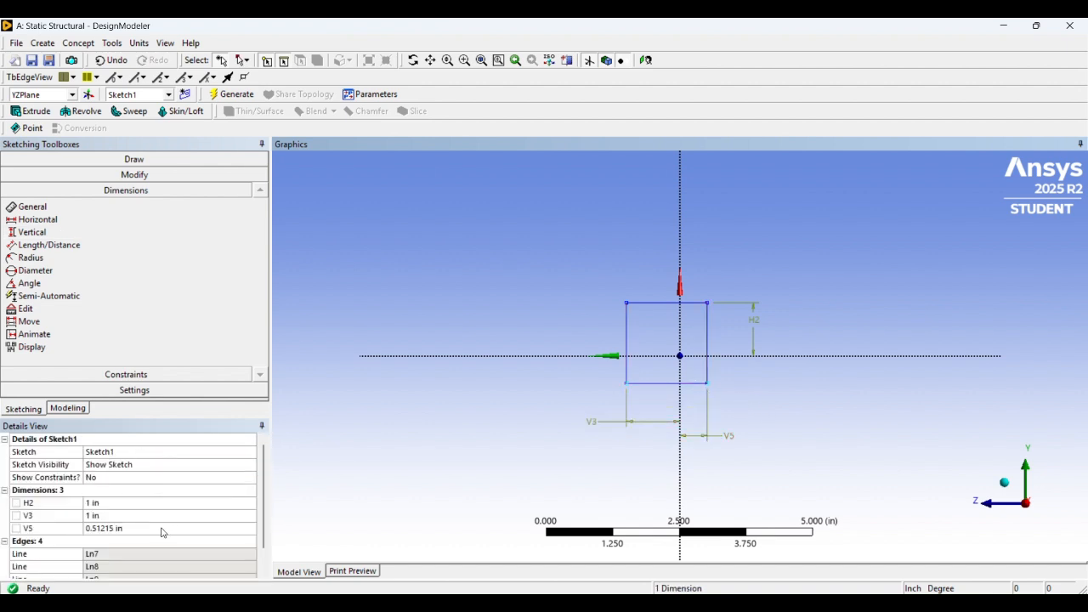
Set the origin-to-right-edge dimension V5 to 1 in
left_click(162, 529)
type("1")
key("Return")
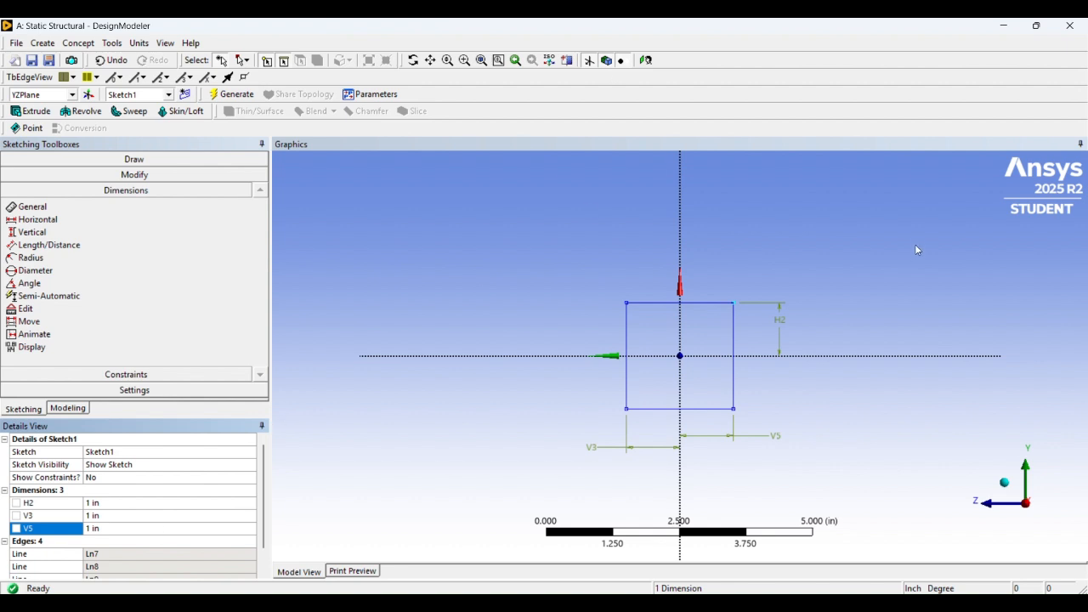
left_click(741, 243)
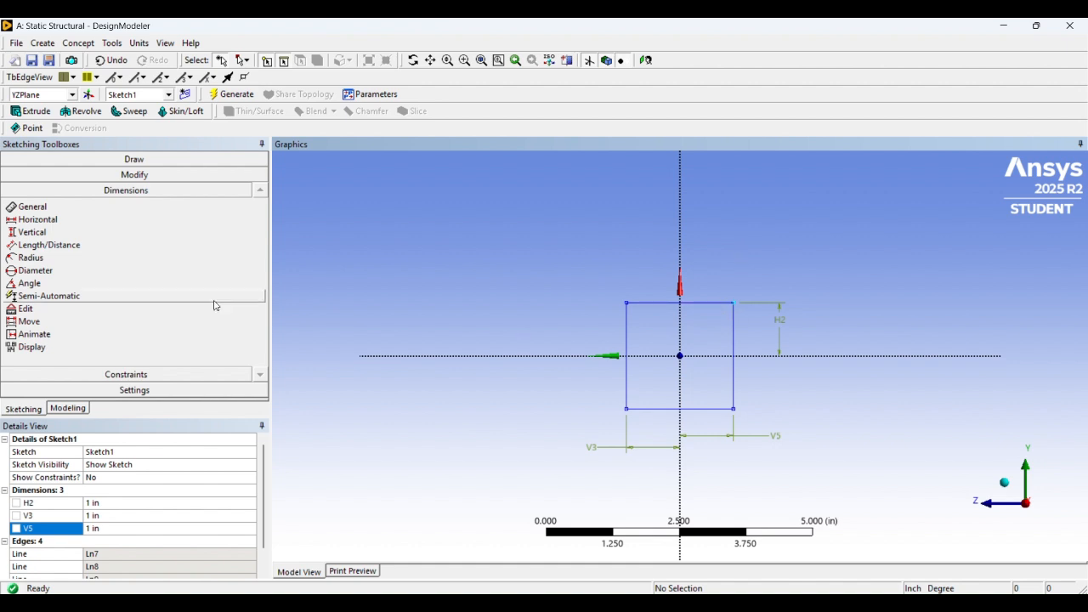
Extrude Sketch1 by 12 in and generate the solid beam body
left_click(68, 409)
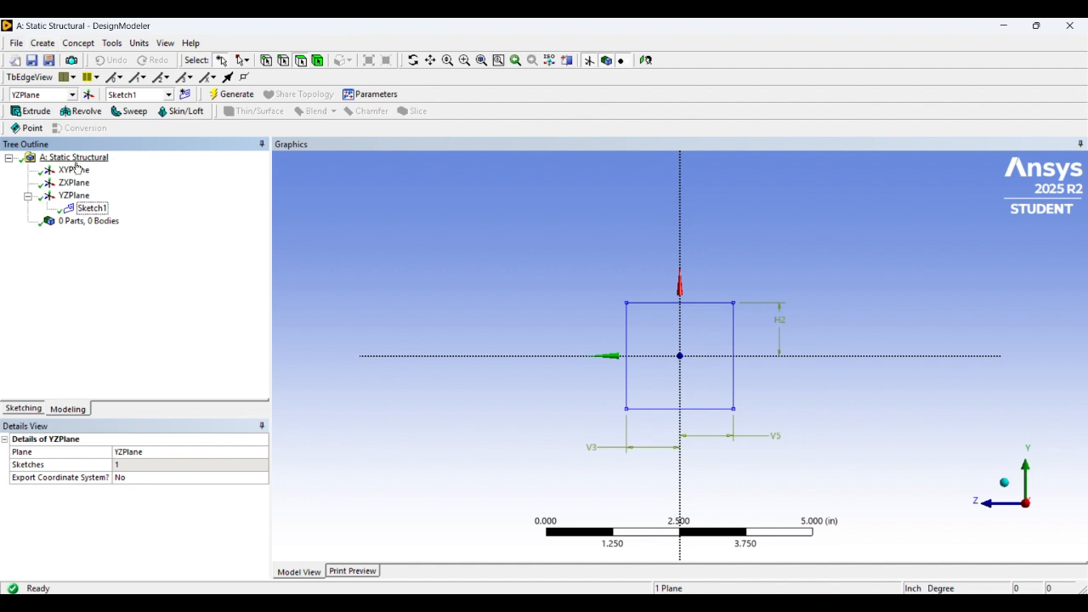
left_click(42, 43)
left_click(60, 75)
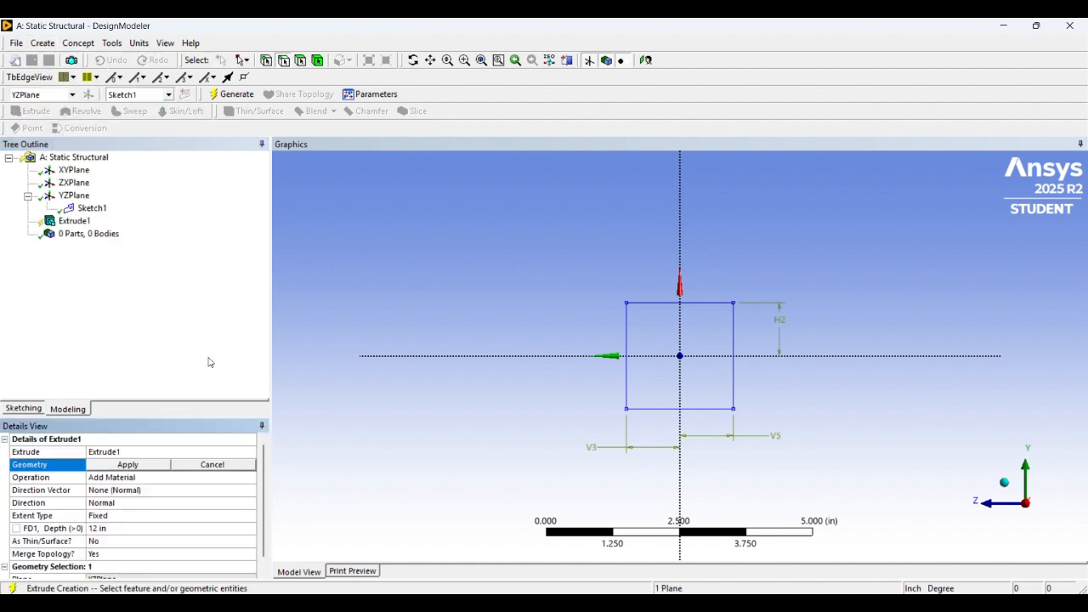
left_click(91, 208)
left_click(102, 465)
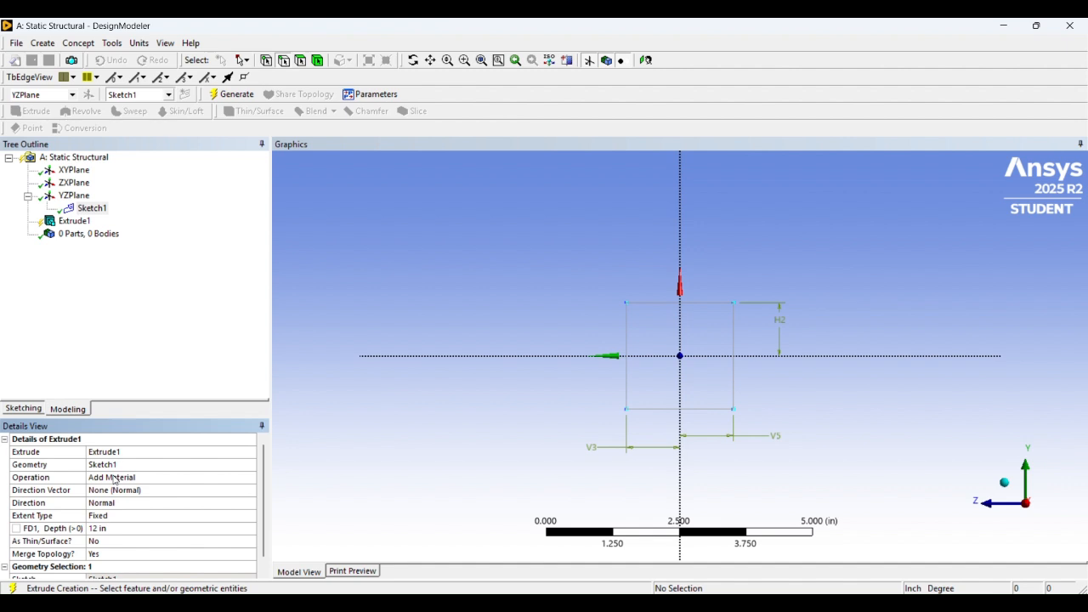
left_click(230, 95)
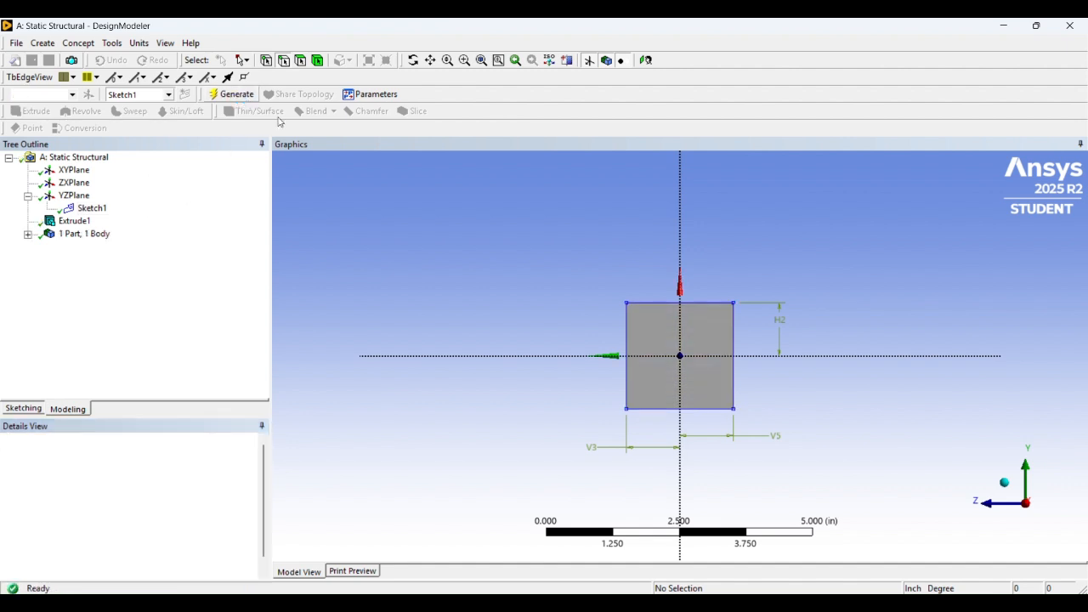
scroll(517, 320, "down", 4)
middle_click_drag(553, 275, 699, 243)
scroll(627, 273, "down", 2)
scroll(681, 258, "up", 1)
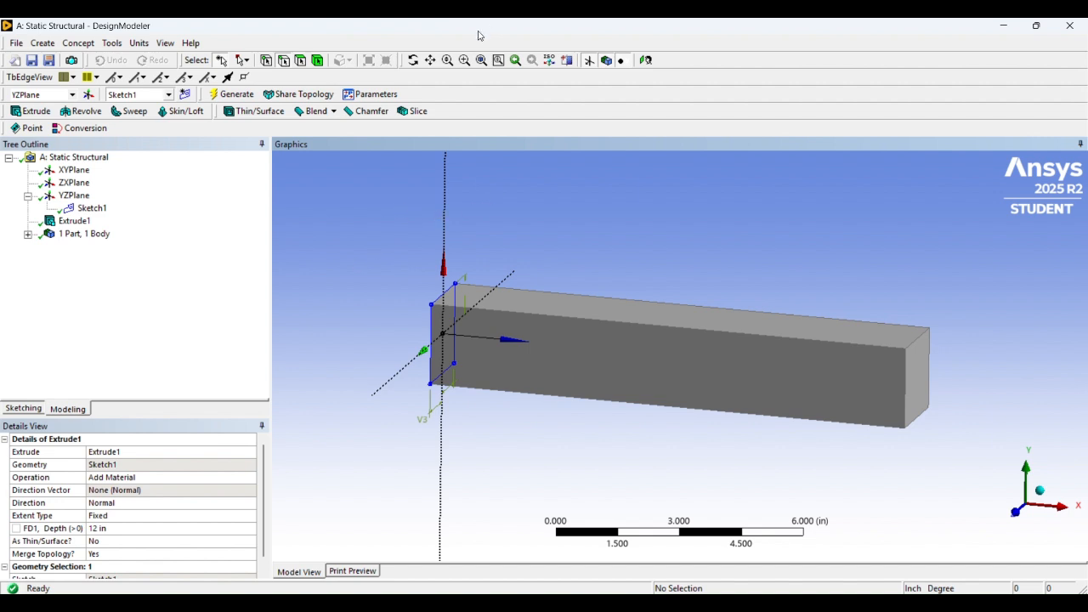
Switch to Workbench and open the Model cell for editing in Mechanical
key("alt+Tab")
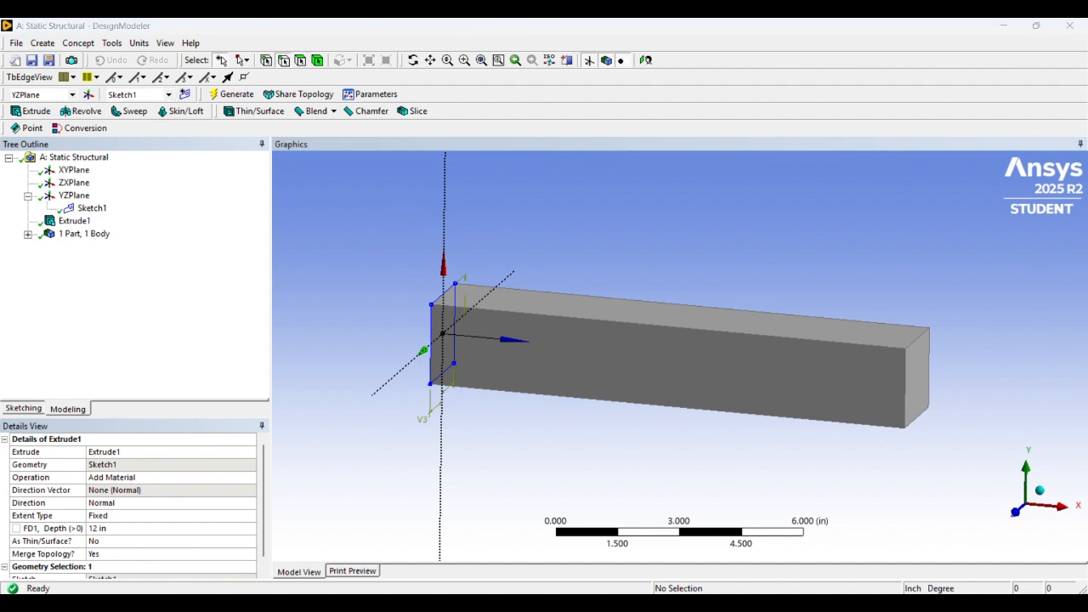
key("alt+Tab")
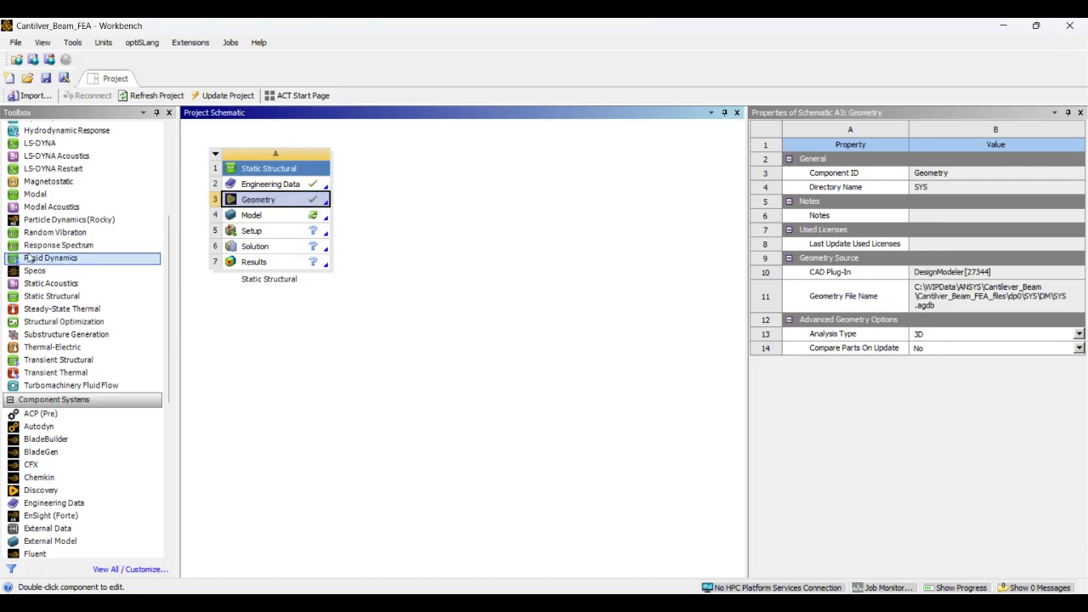
left_click(274, 219)
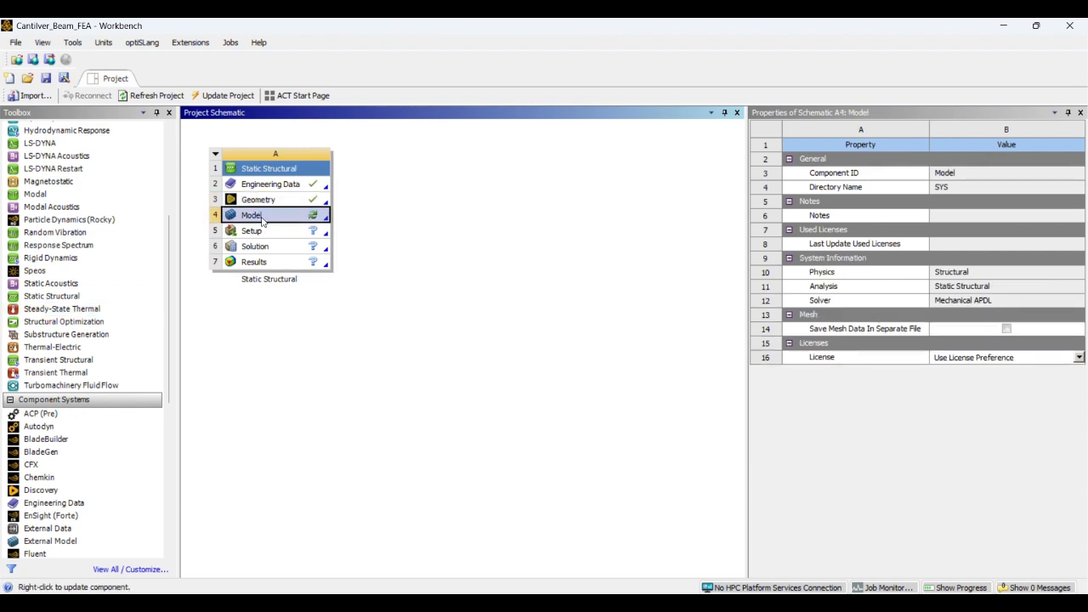
right_click(264, 219)
left_click(290, 224)
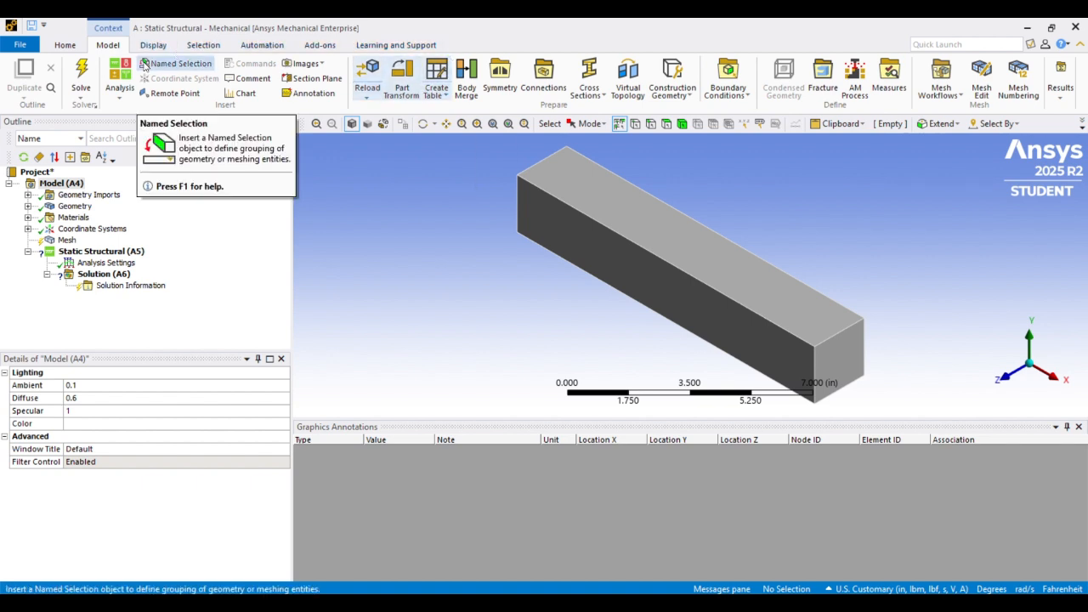
Set the unit system to U.S. Customary (in, lbm, lbf, °F, s, V, A)
left_click(61, 47)
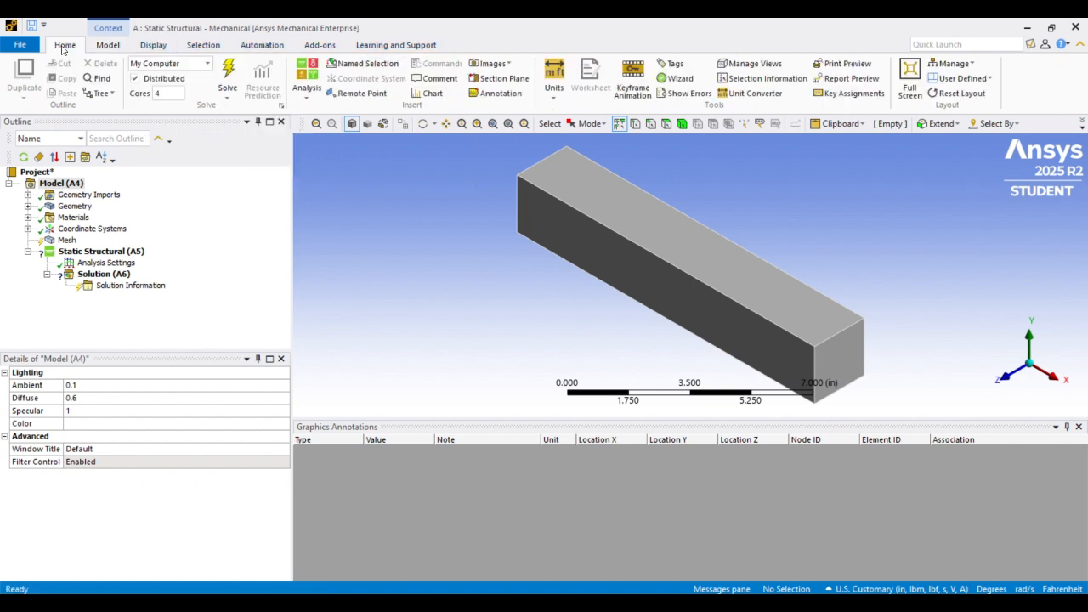
left_click(546, 98)
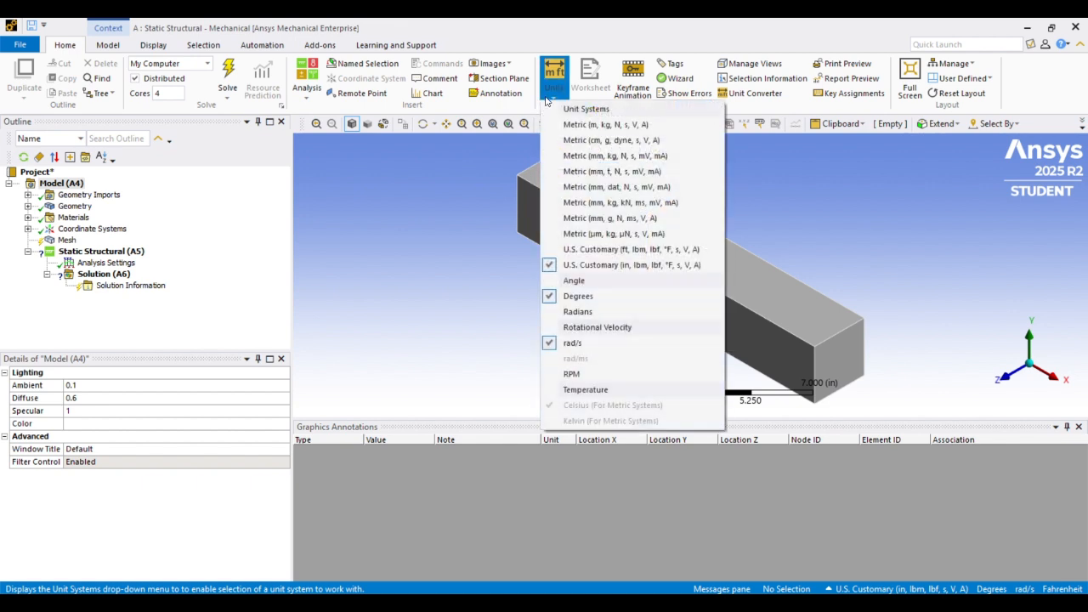
left_click(615, 272)
Assign Structural Steel as the material of the beam's Solid body
scroll(532, 196, "up", 2)
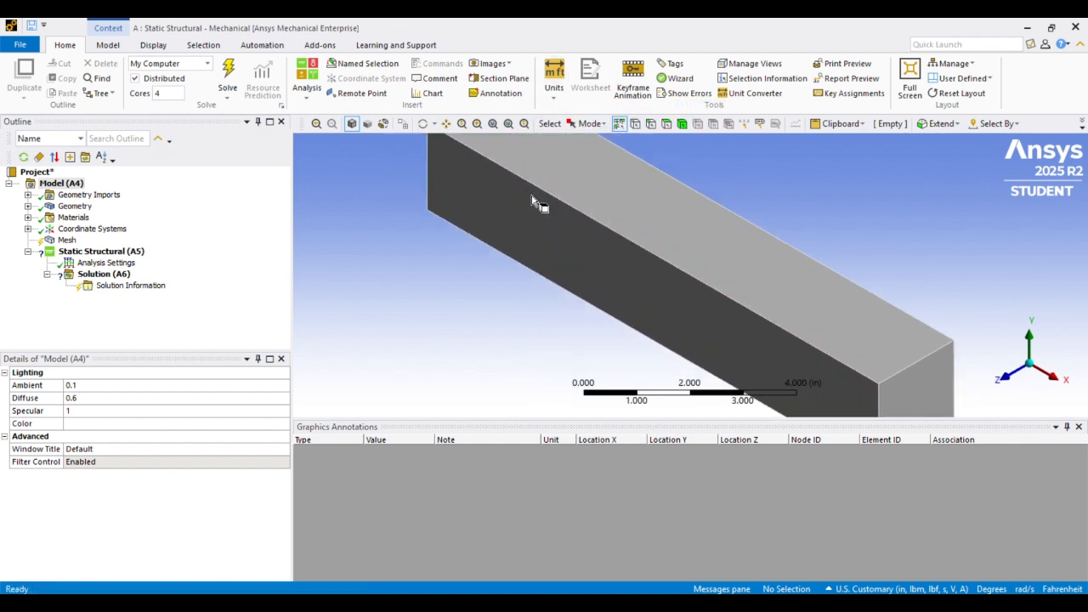
scroll(533, 197, "down", 3)
middle_click_drag(704, 212, 720, 197)
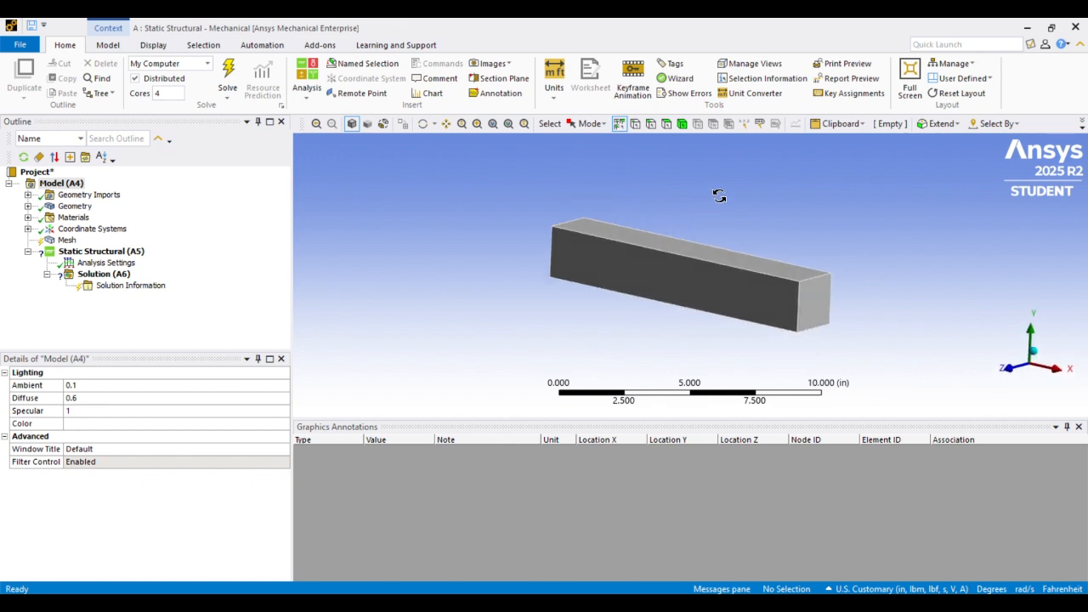
scroll(711, 201, "up", 3)
mouse_move(600, 170)
middle_mouse_down()
mouse_move(632, 162)
mouse_move(606, 189)
mouse_move(610, 164)
middle_mouse_up()
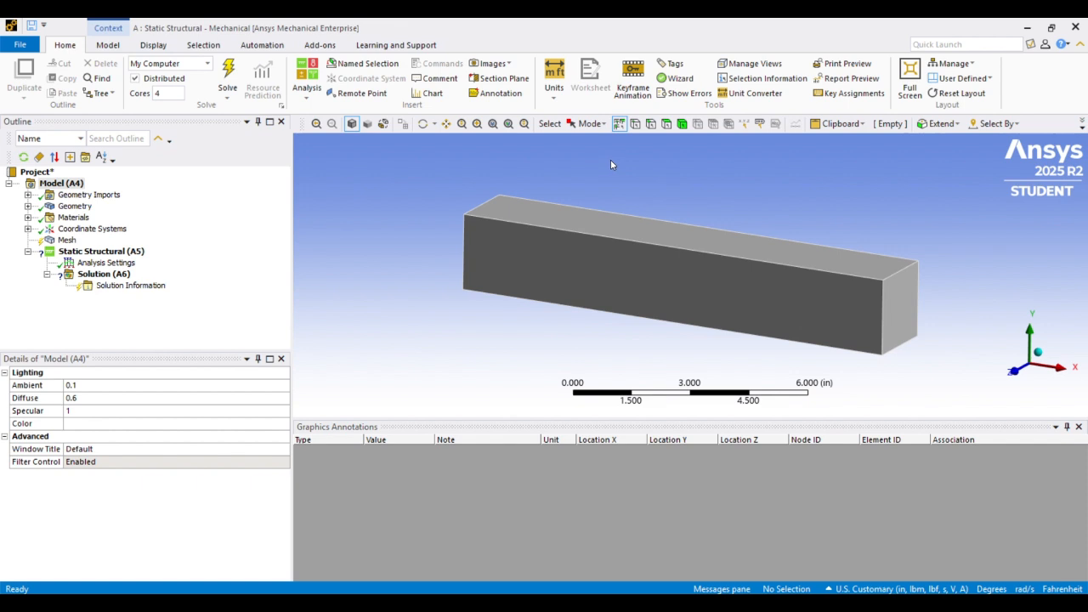
left_click(28, 206)
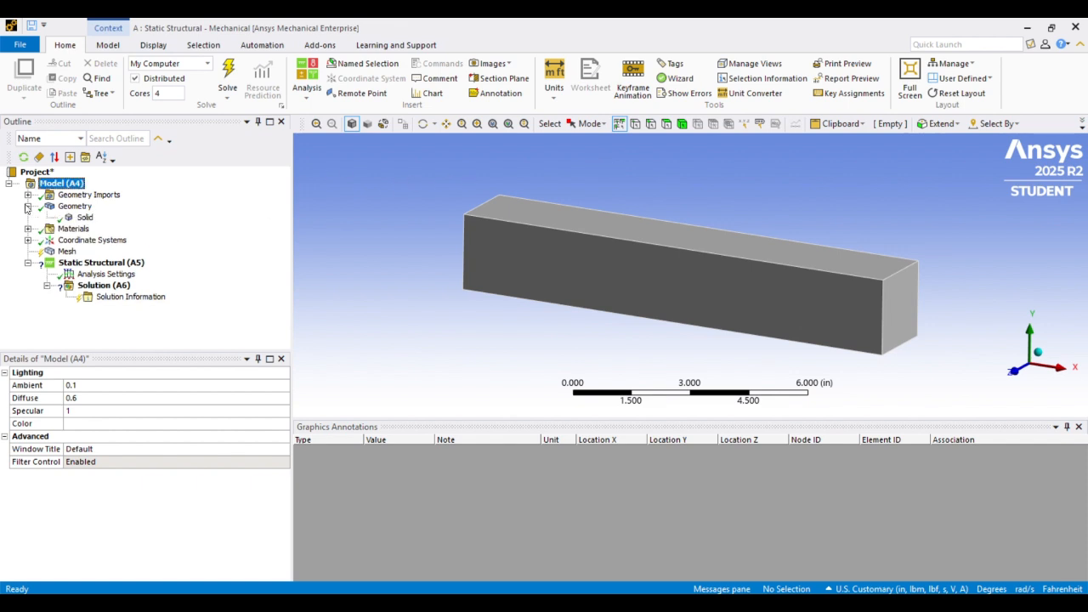
left_click(85, 218)
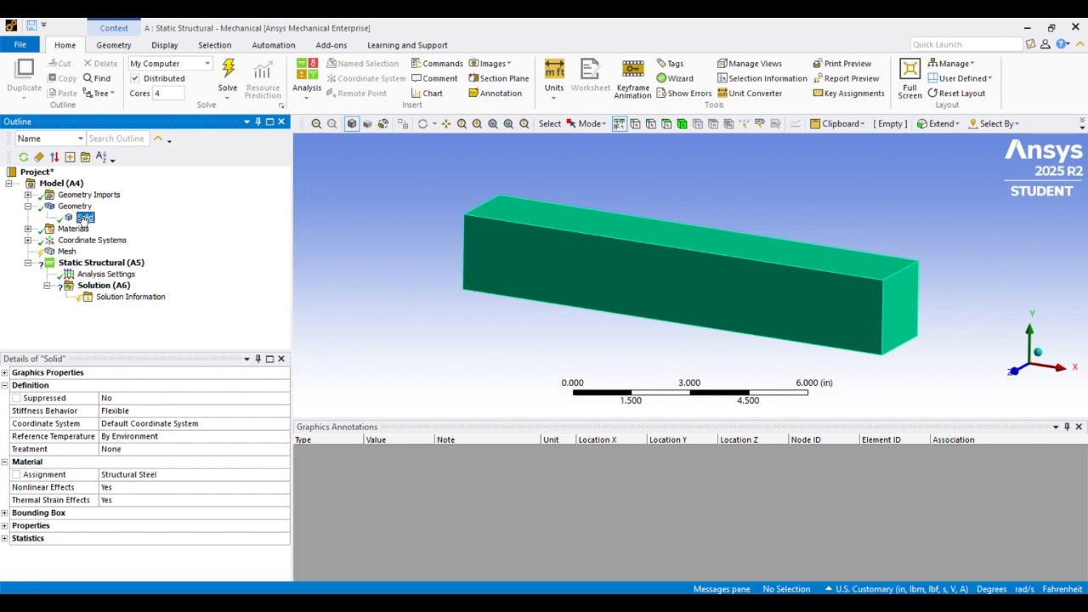
left_click(68, 206)
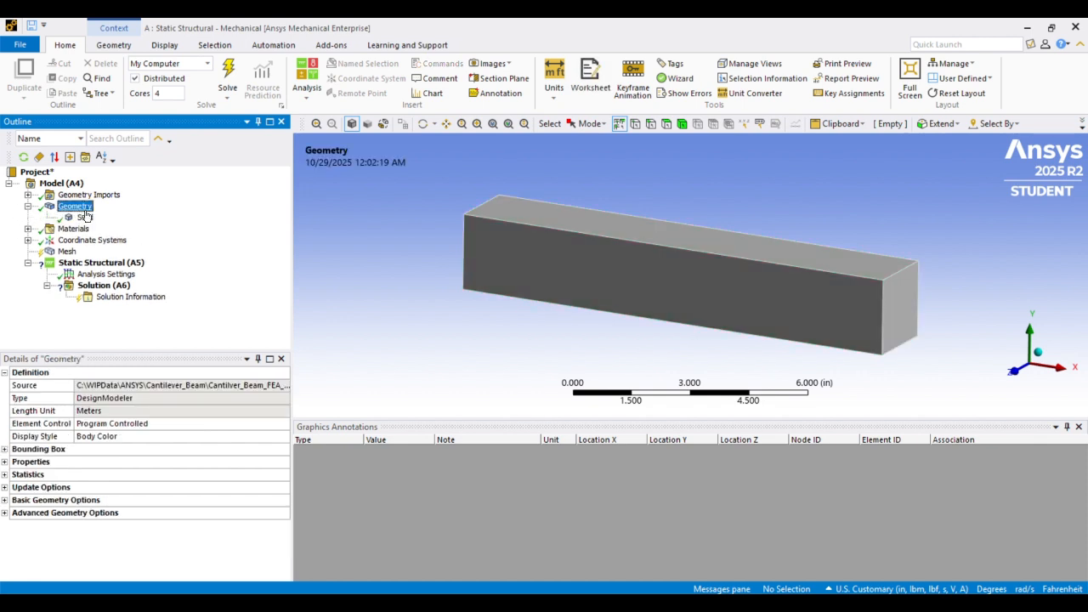
left_click(85, 218)
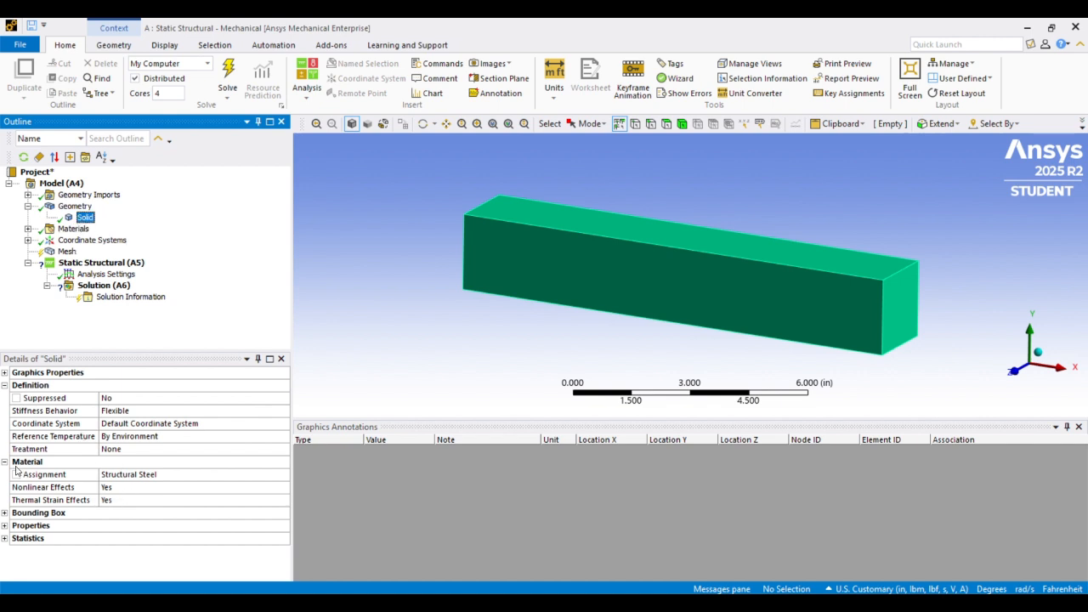
left_click(182, 477)
left_click(284, 474)
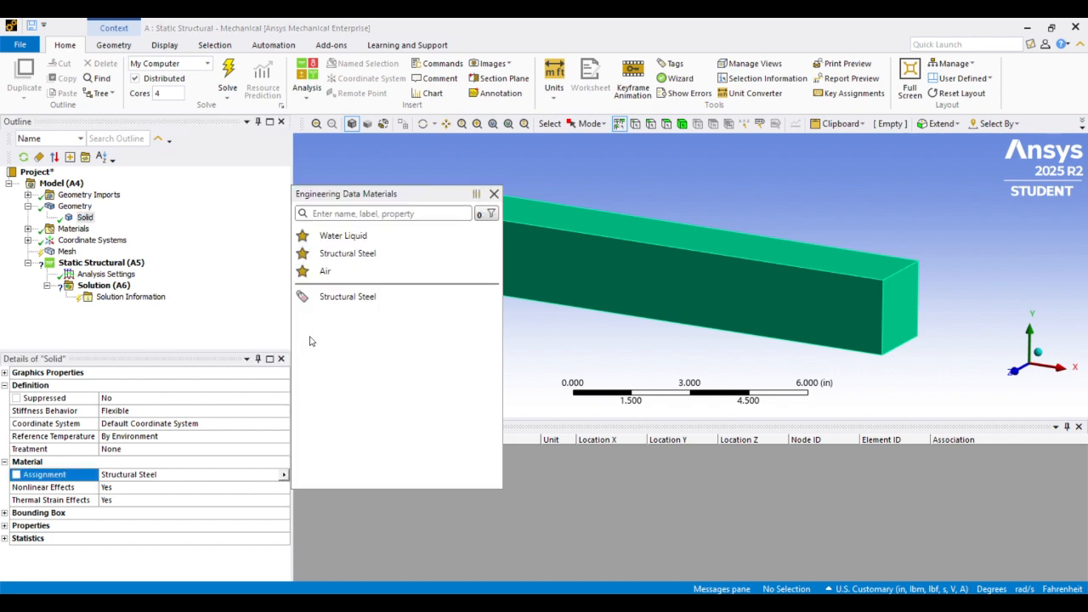
left_click(342, 297)
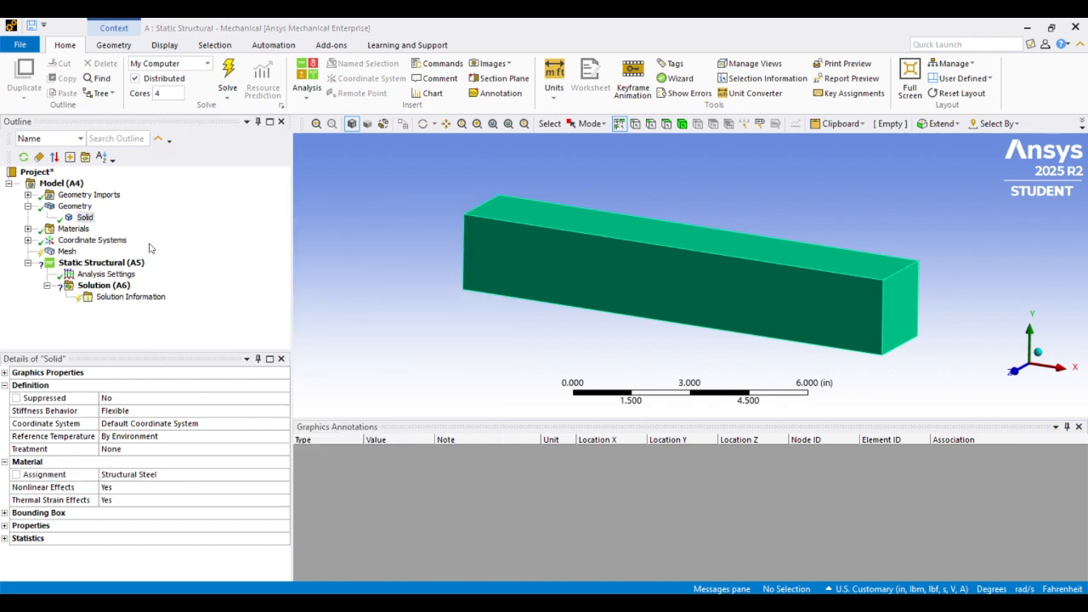
Review the Materials branch's Structural Steel properties and the Global Coordinate System origin
left_click(27, 229)
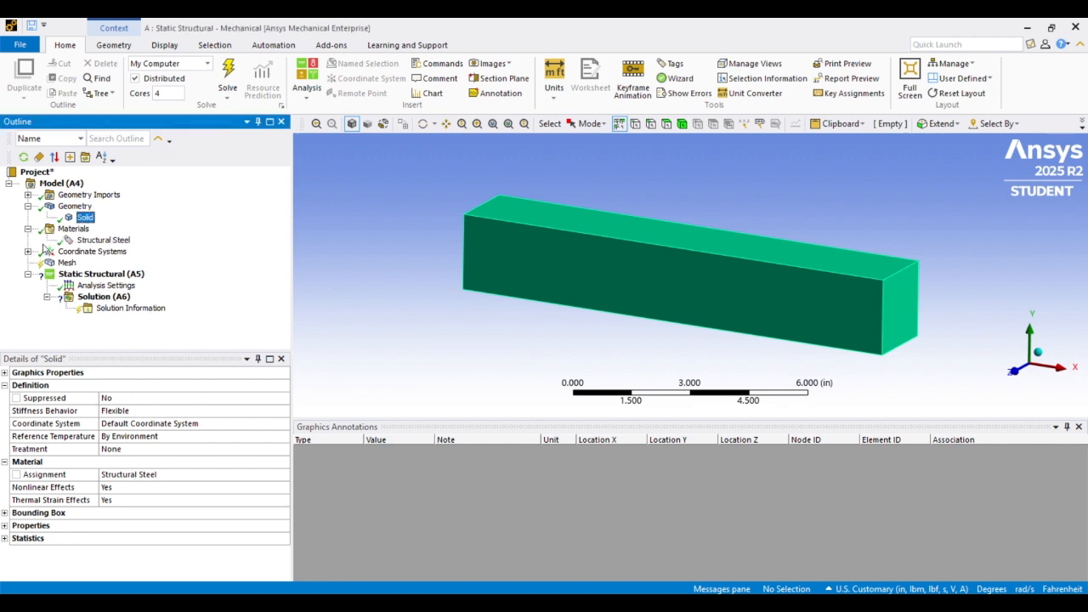
left_click(75, 232)
right_click(76, 230)
mouse_move(125, 240)
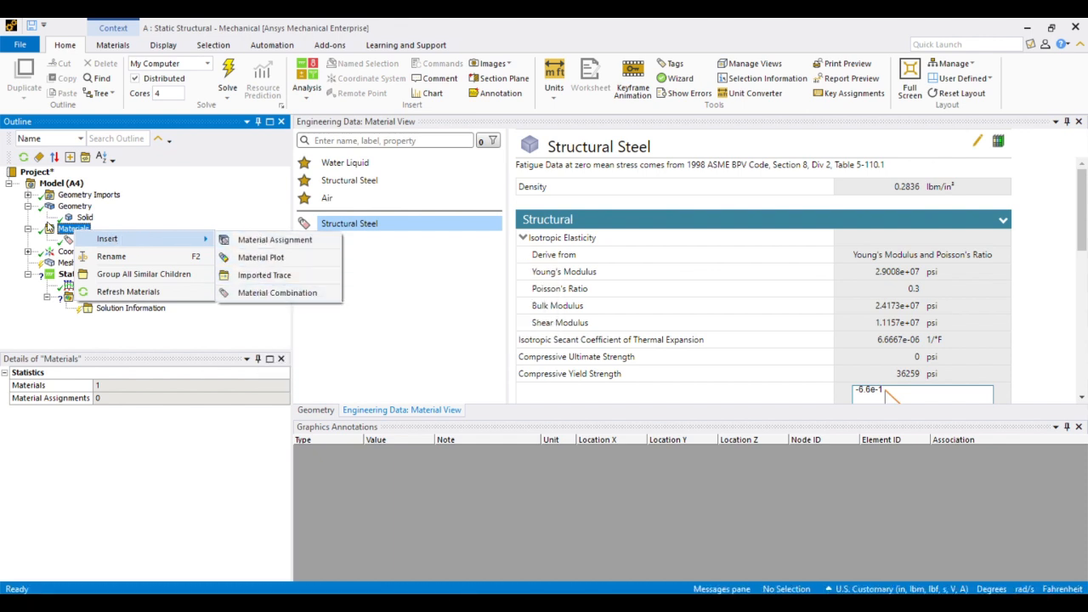
left_click(73, 234)
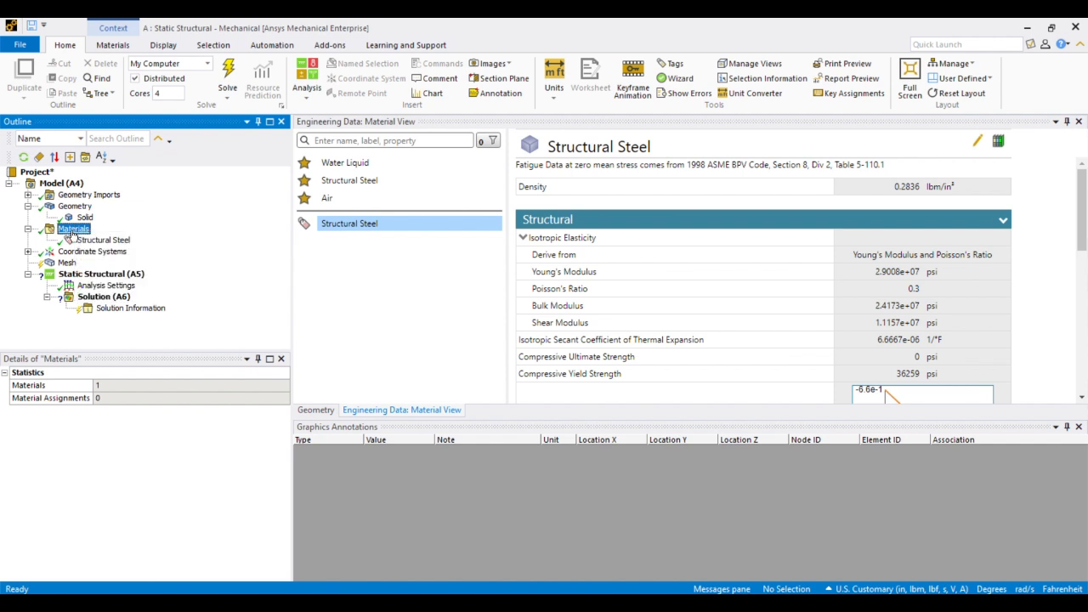
left_click(28, 253)
left_click(120, 263)
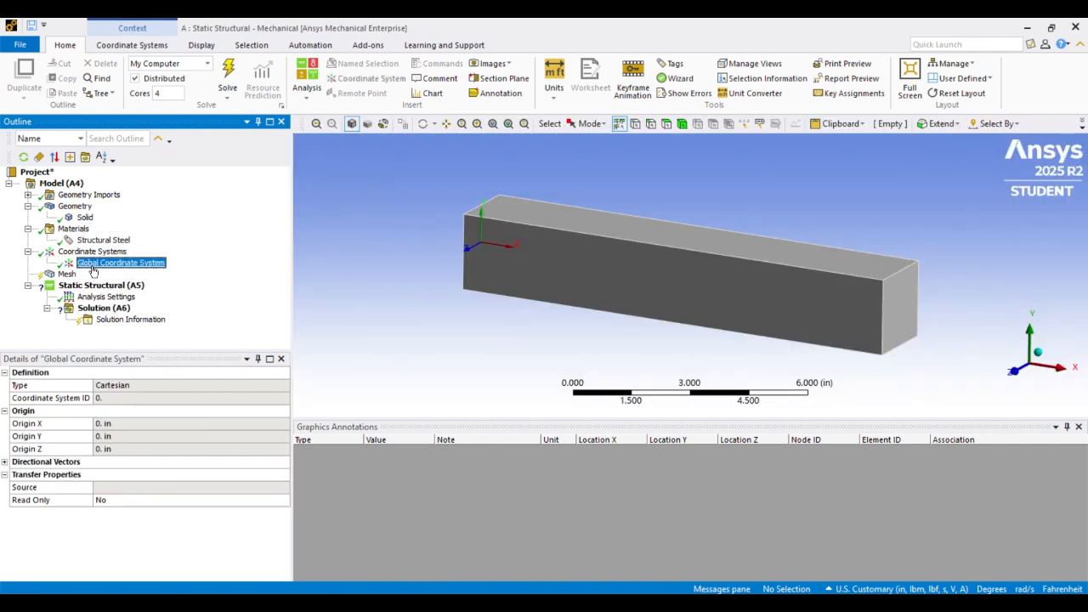
scroll(508, 225, "up", 4)
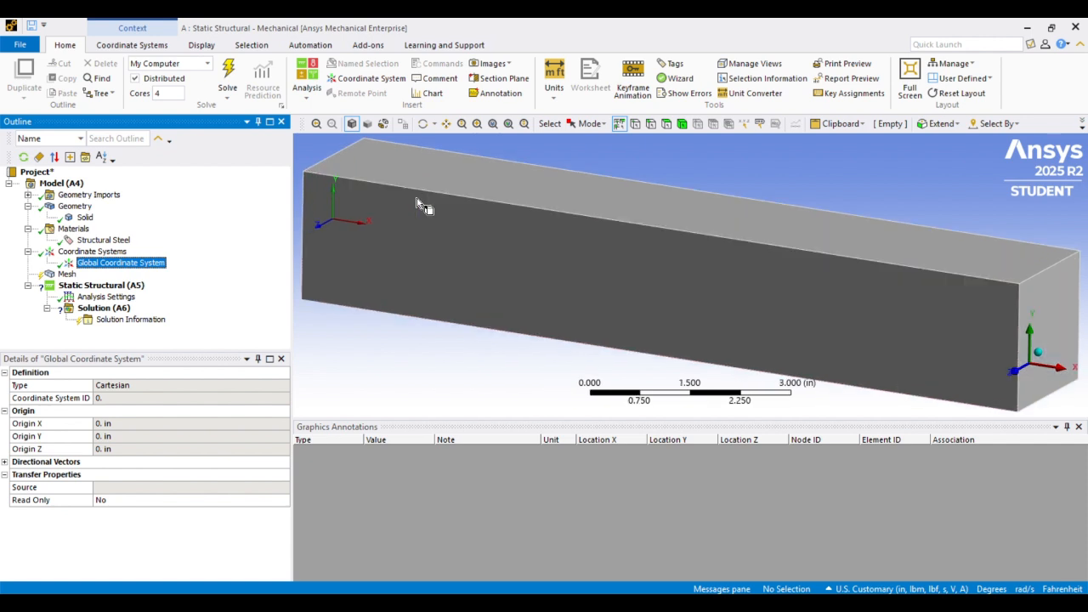
scroll(378, 233, "down", 2)
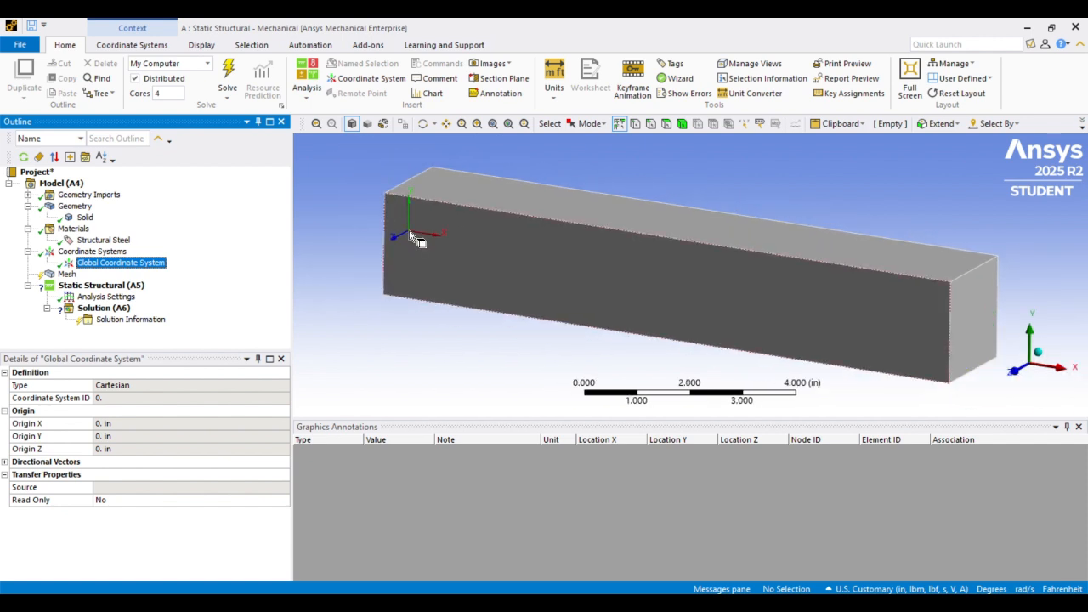
mouse_move(428, 223)
middle_mouse_down()
mouse_move(438, 221)
mouse_move(425, 224)
middle_mouse_up()
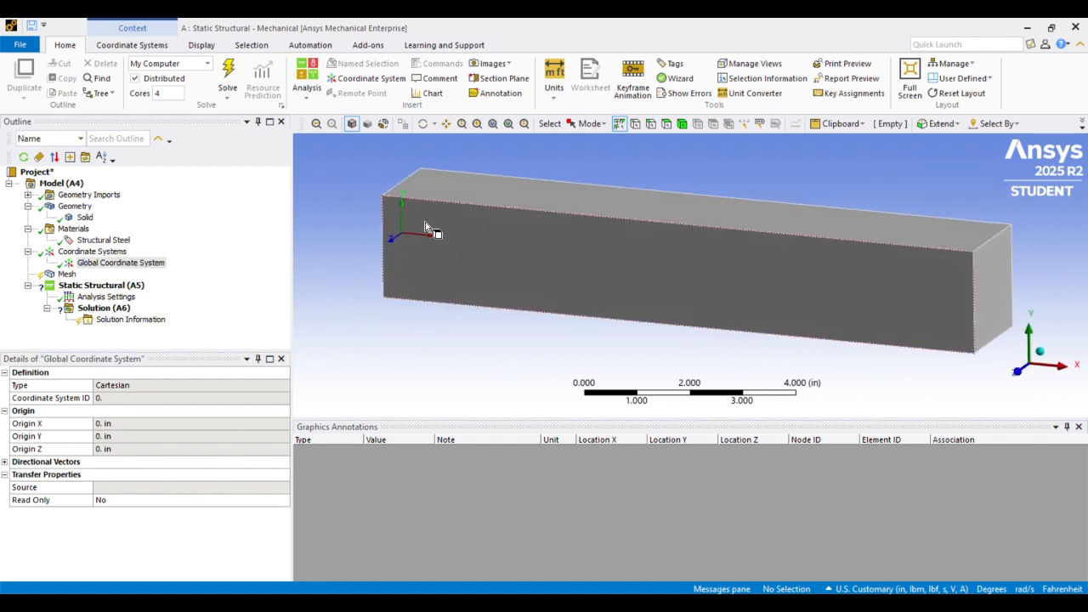
Set the mesh element order to Quadratic
left_click(67, 274)
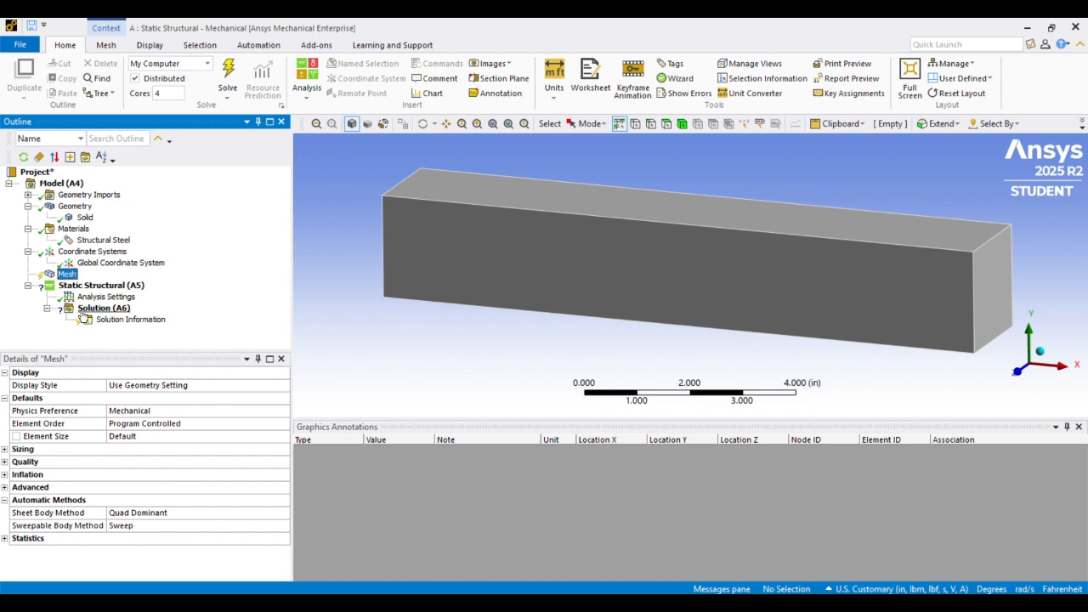
left_click(132, 426)
left_click(285, 425)
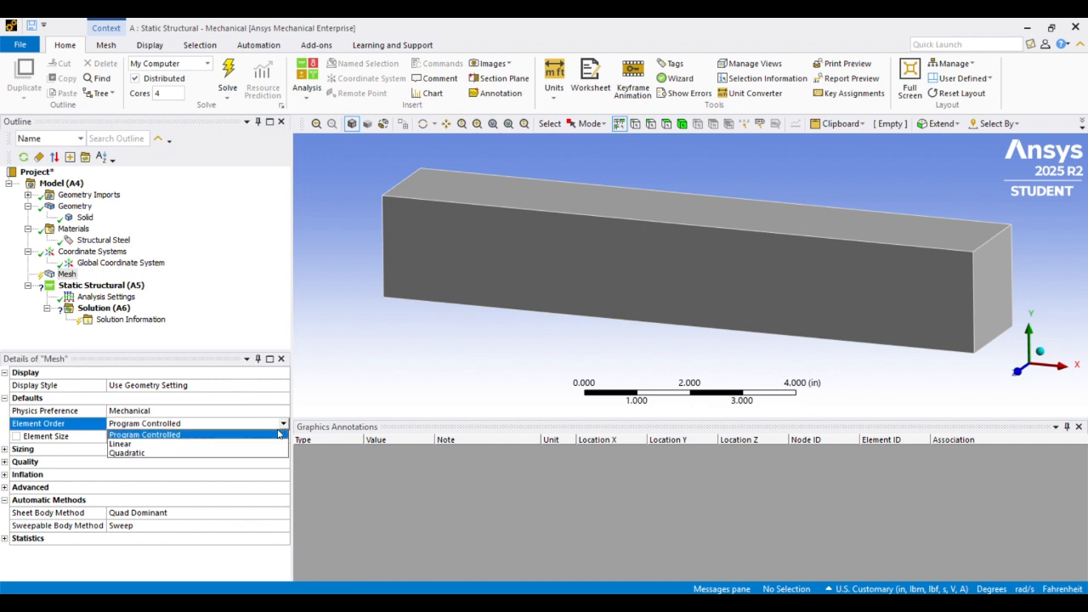
left_click(252, 454)
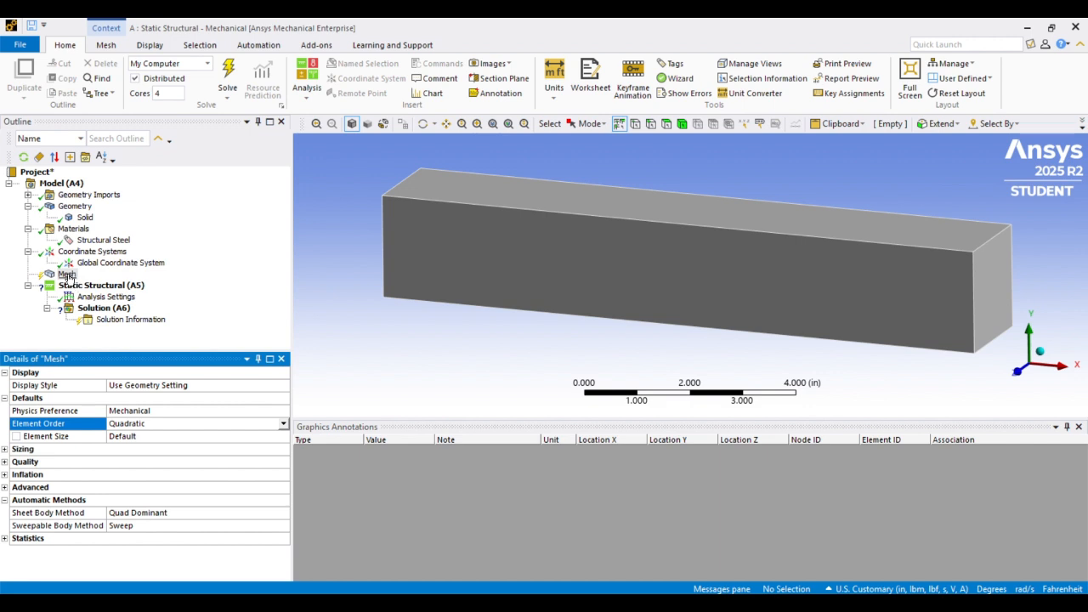
Insert a Sizing mesh control and scope it to the whole beam body
right_click(68, 276)
mouse_move(117, 284)
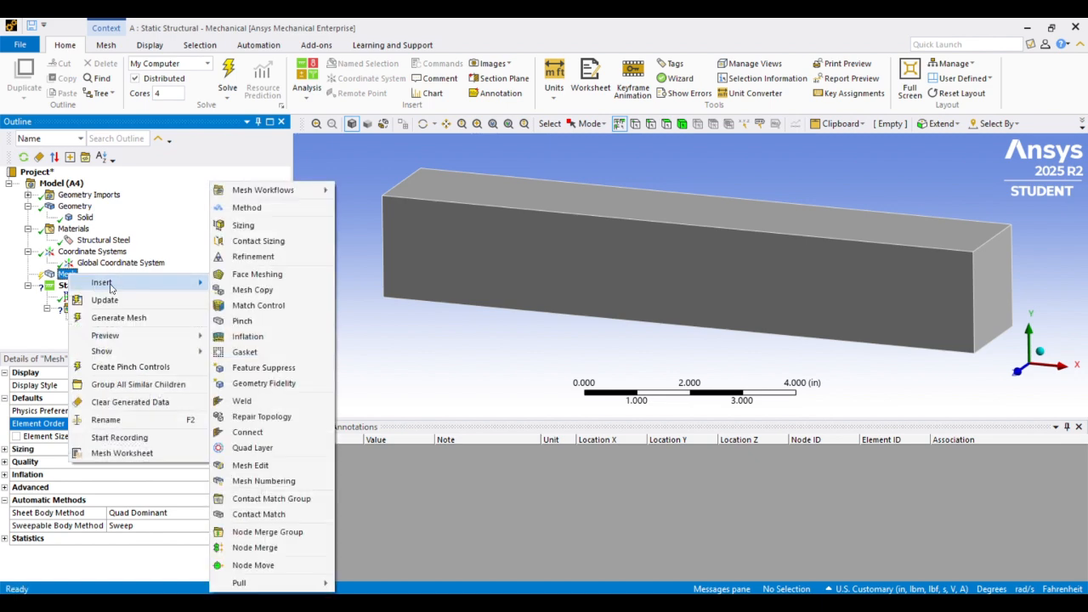
left_click(244, 225)
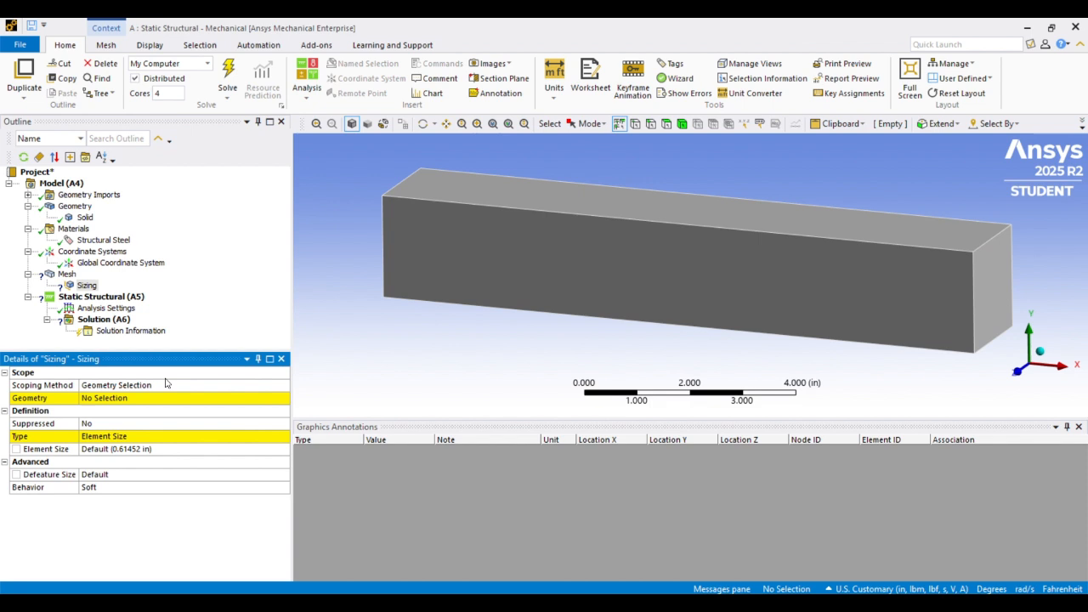
left_click(97, 400)
left_click(555, 247)
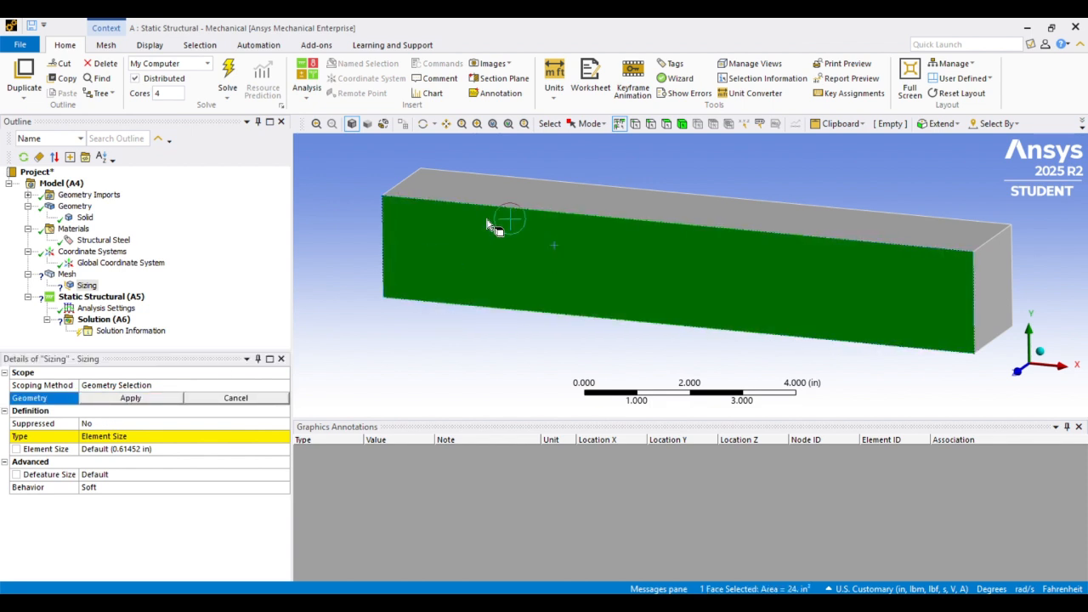
left_click(682, 123)
left_click(579, 204)
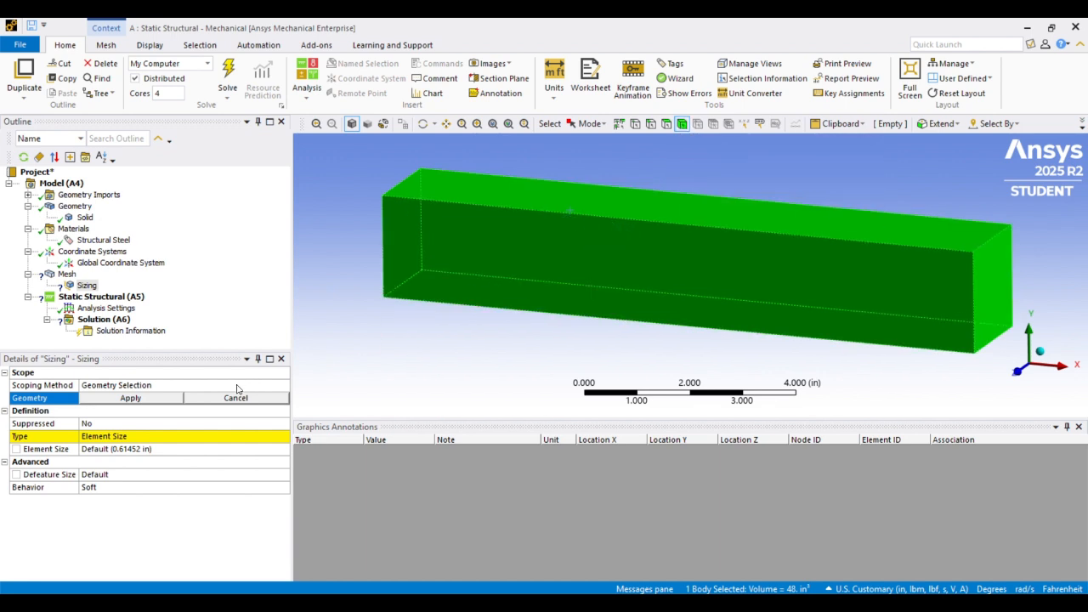
left_click(162, 398)
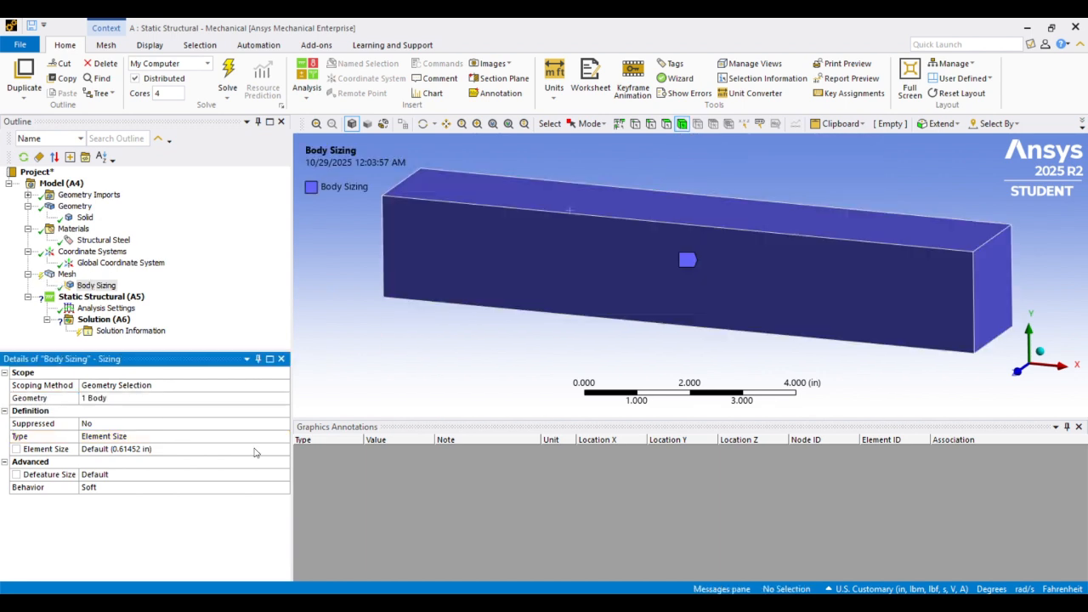
Set the body sizing element size to 0.2 in and generate the mesh
left_click(152, 450)
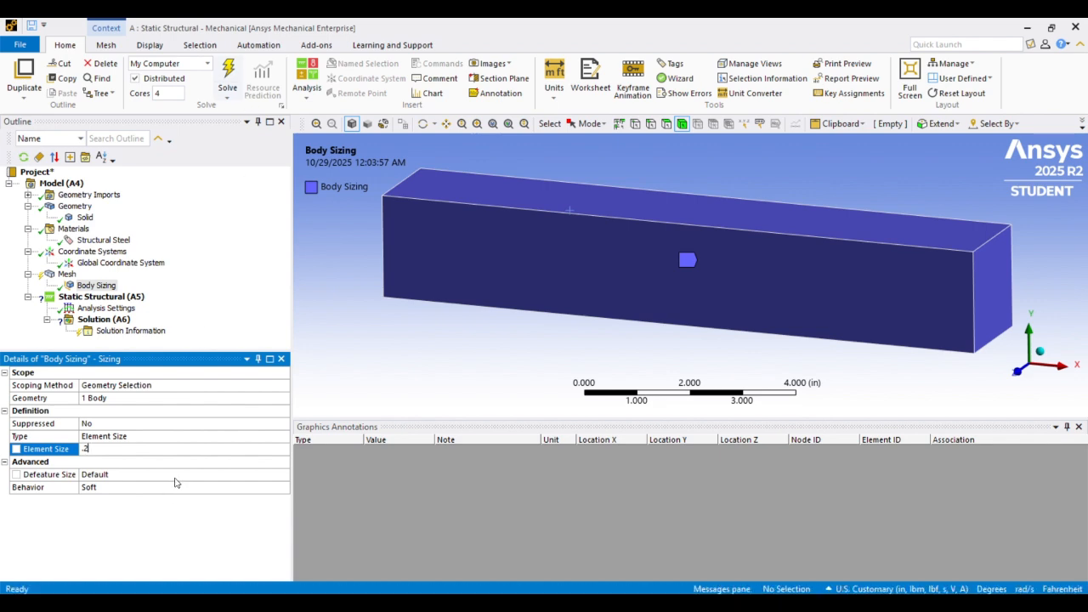
left_click(177, 539)
right_click(65, 275)
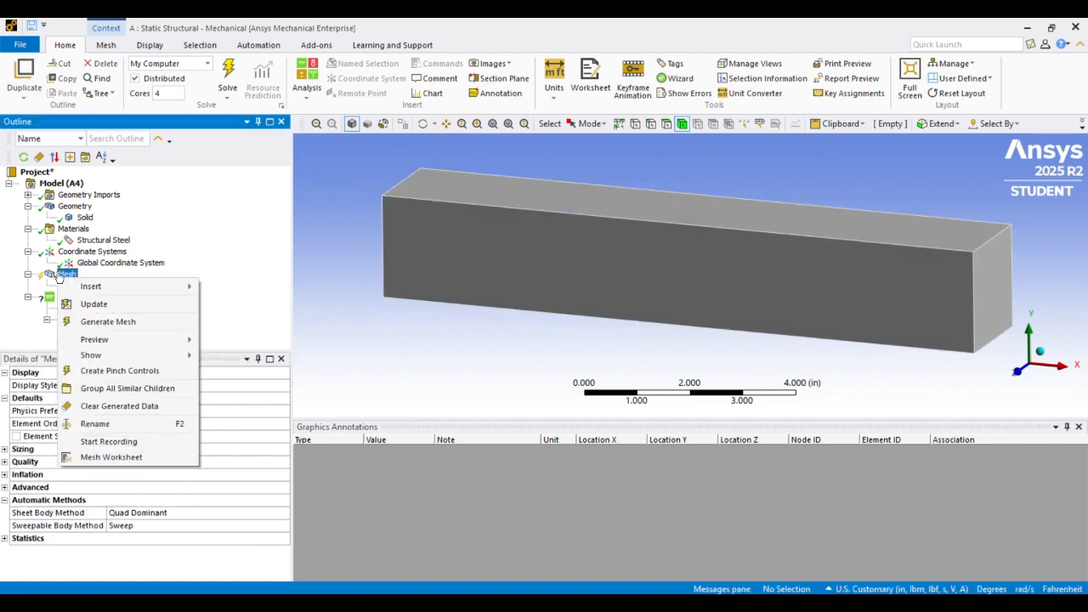
left_click(109, 320)
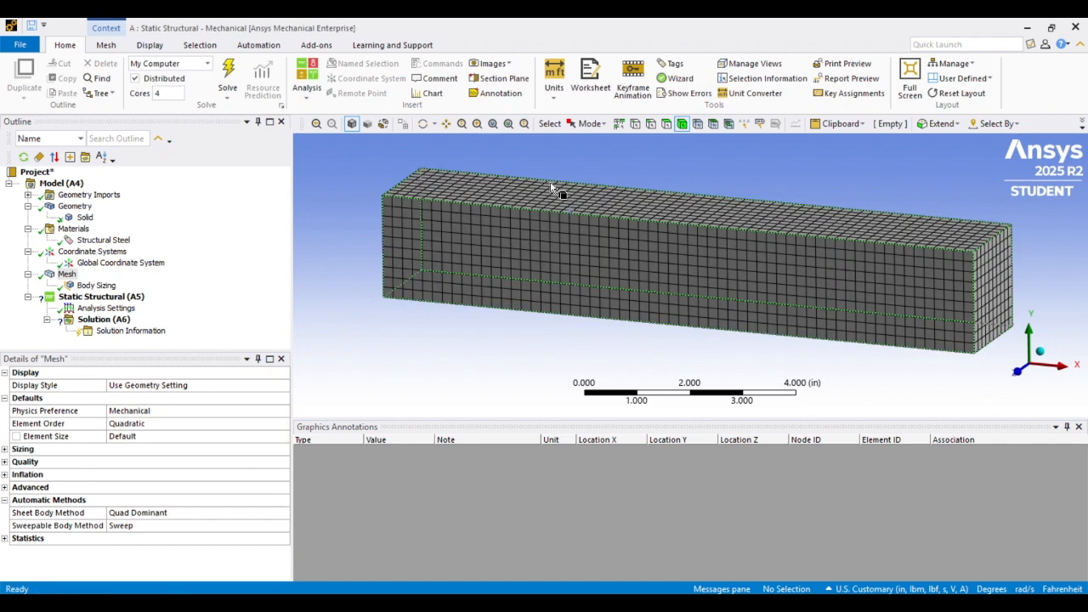
Insert a Remote Displacement in the static structural analysis and scope it to the beam's end face at the origin
left_click(96, 296)
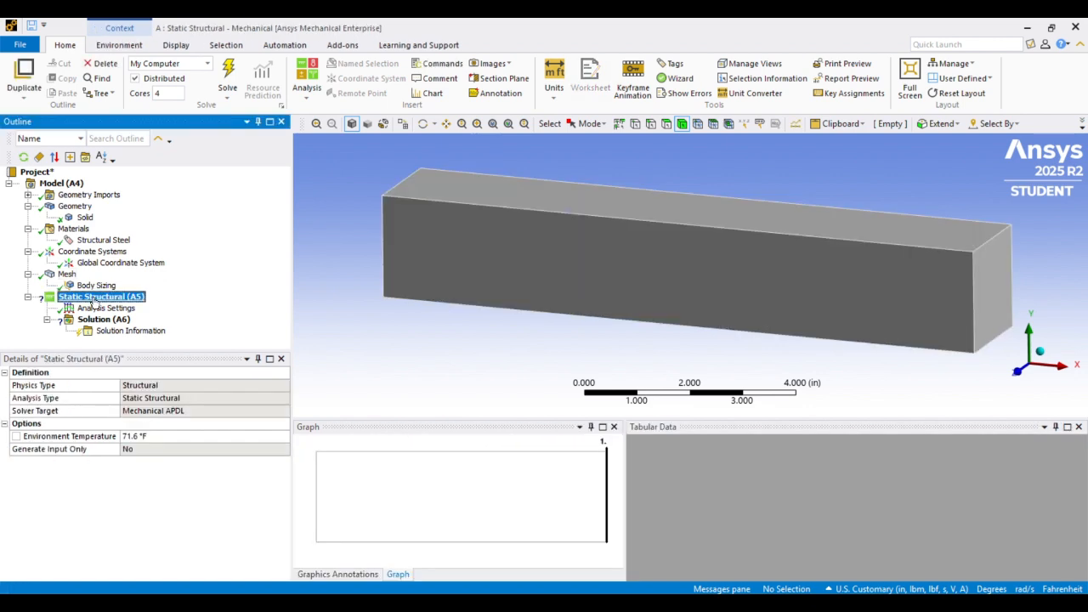
right_click(95, 302)
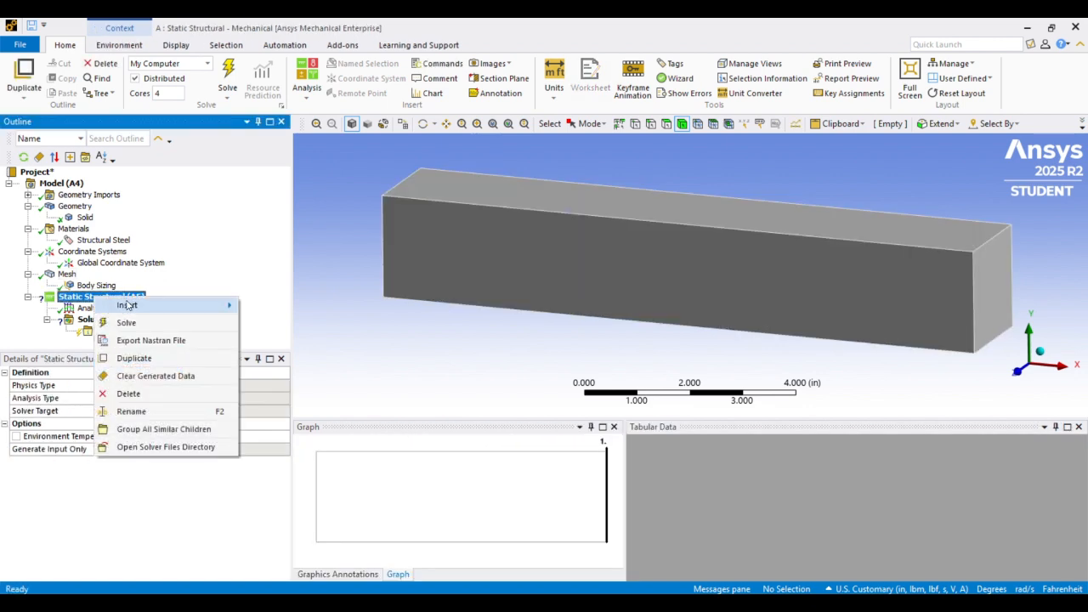
mouse_move(128, 305)
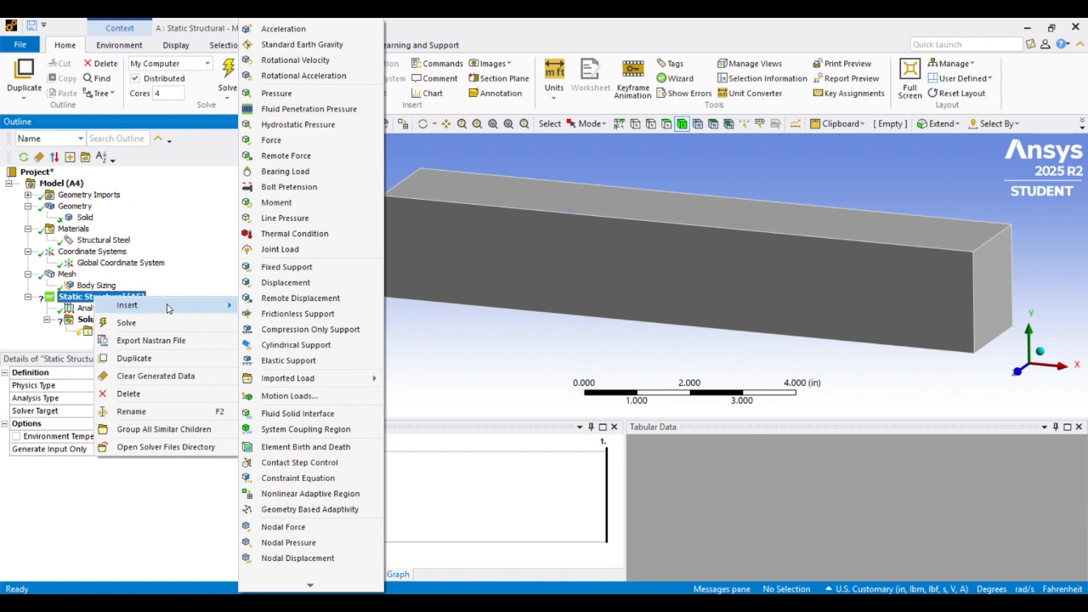
left_click(289, 298)
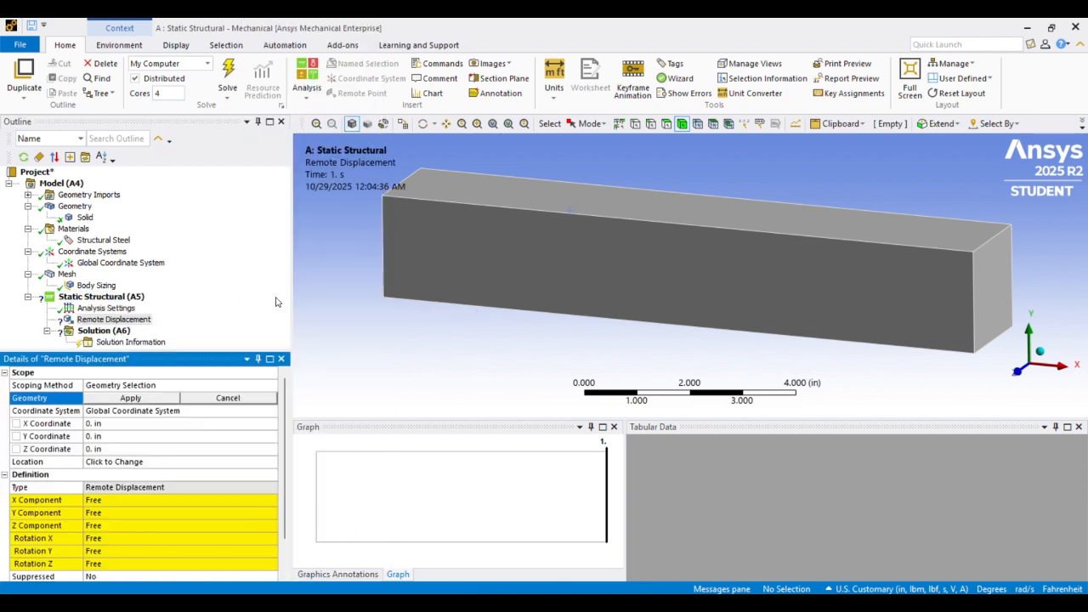
middle_click_drag(580, 185, 711, 185)
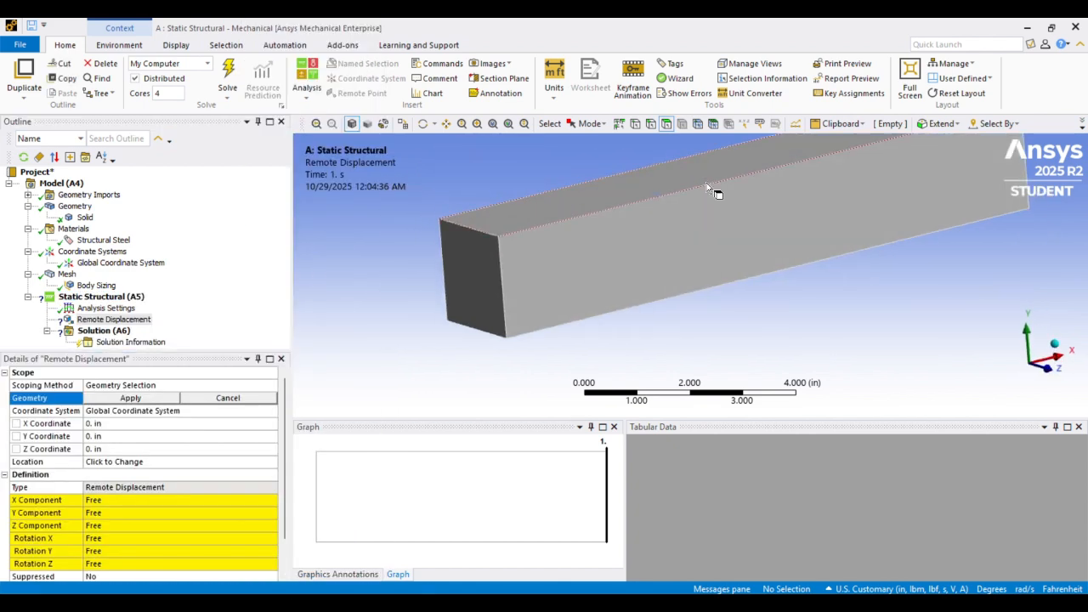
left_click(467, 258)
middle_click_drag(571, 203, 552, 195)
left_click(120, 404)
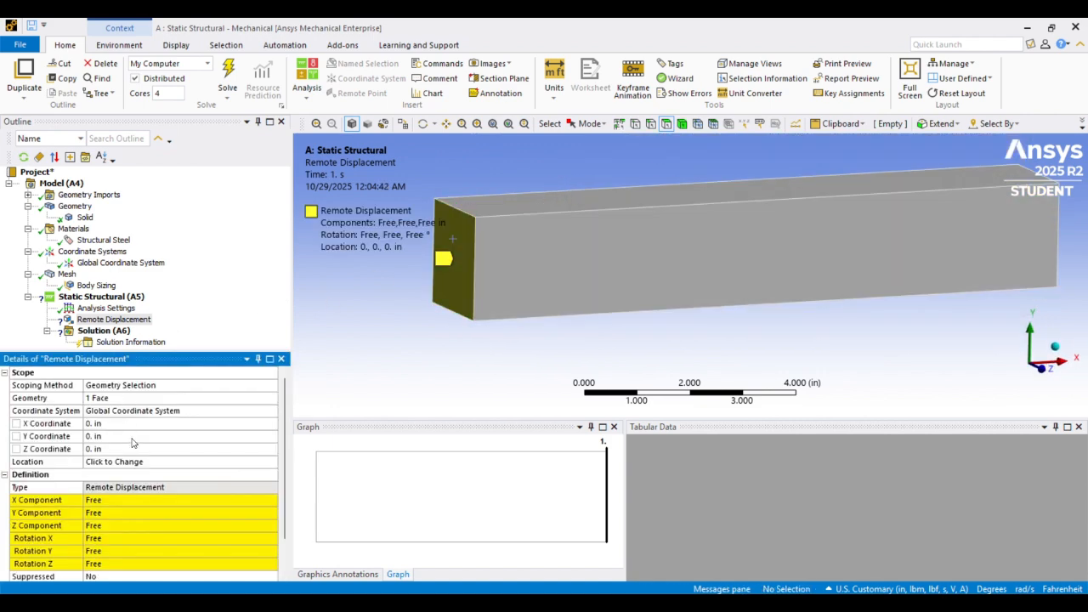
Set the remote displacement's X, Y and Z components to 0 in
scroll(135, 438, "down", 1)
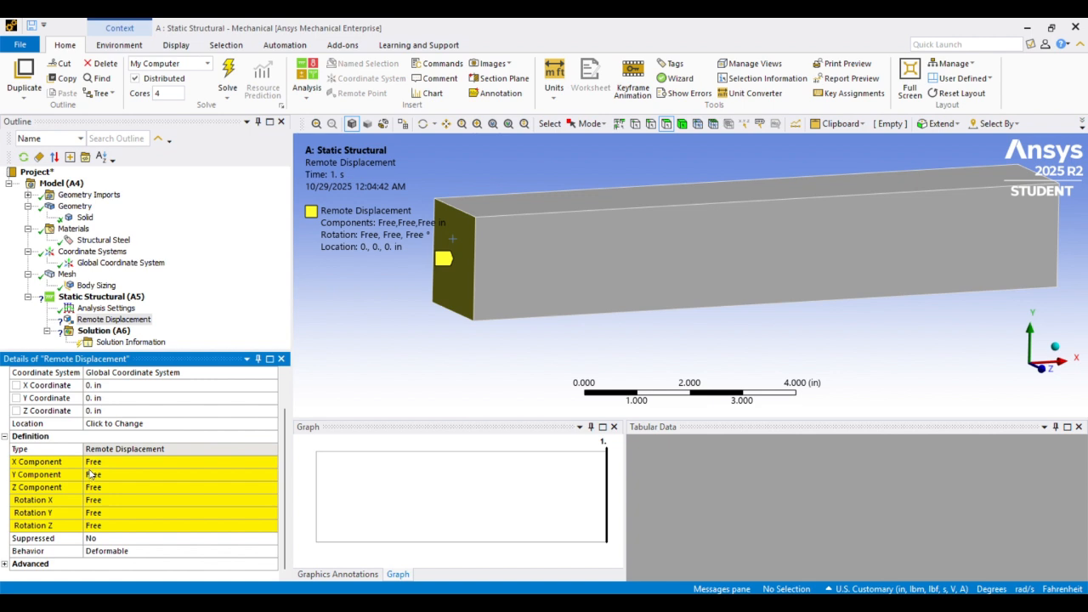
scroll(143, 461, "up", 1)
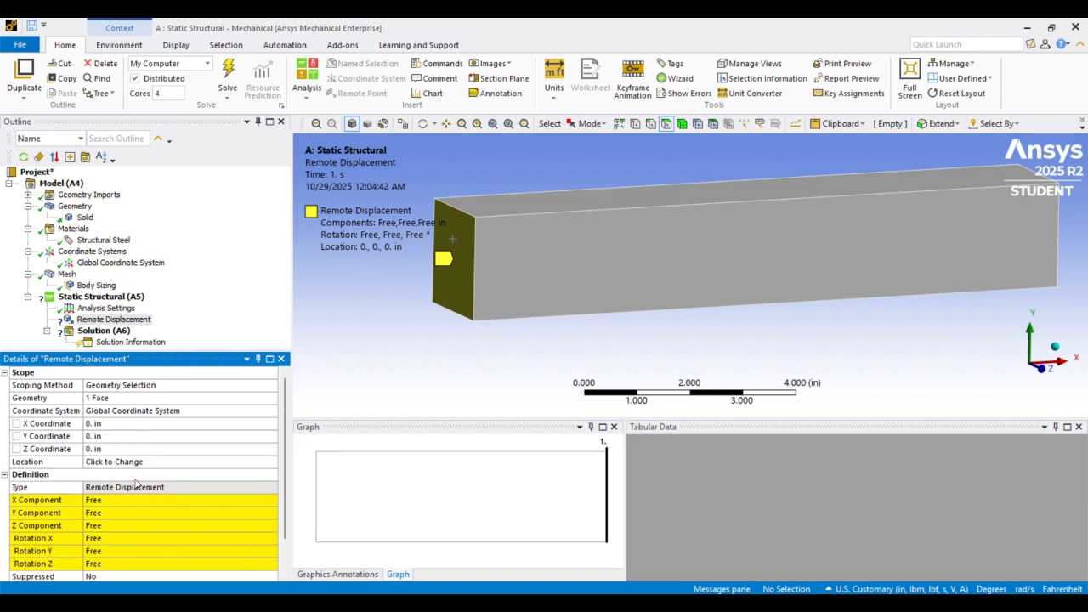
scroll(135, 481, "down", 1)
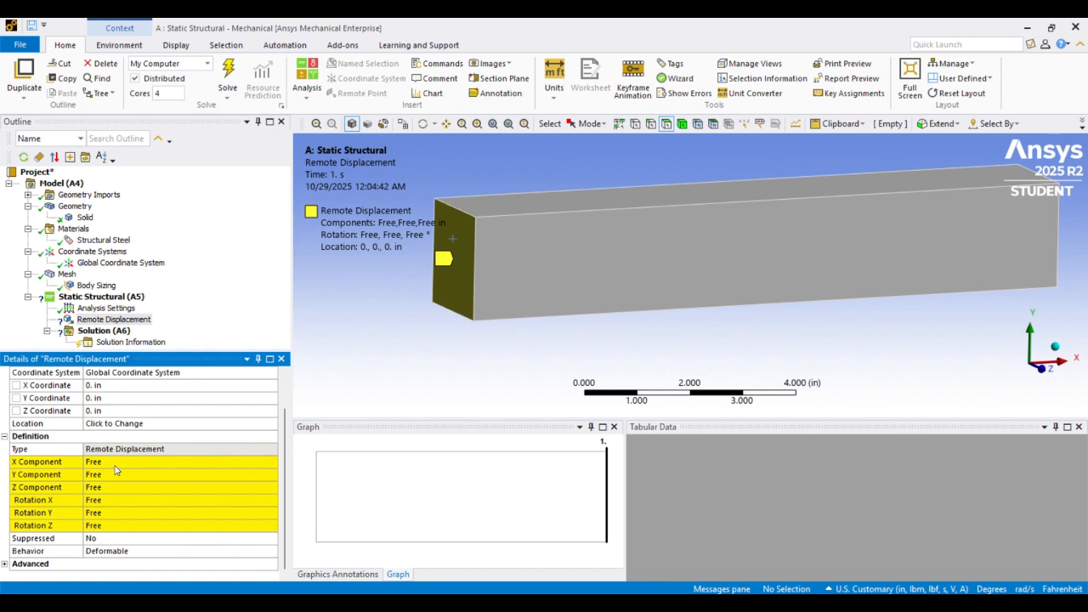
scroll(119, 470, "up", 1)
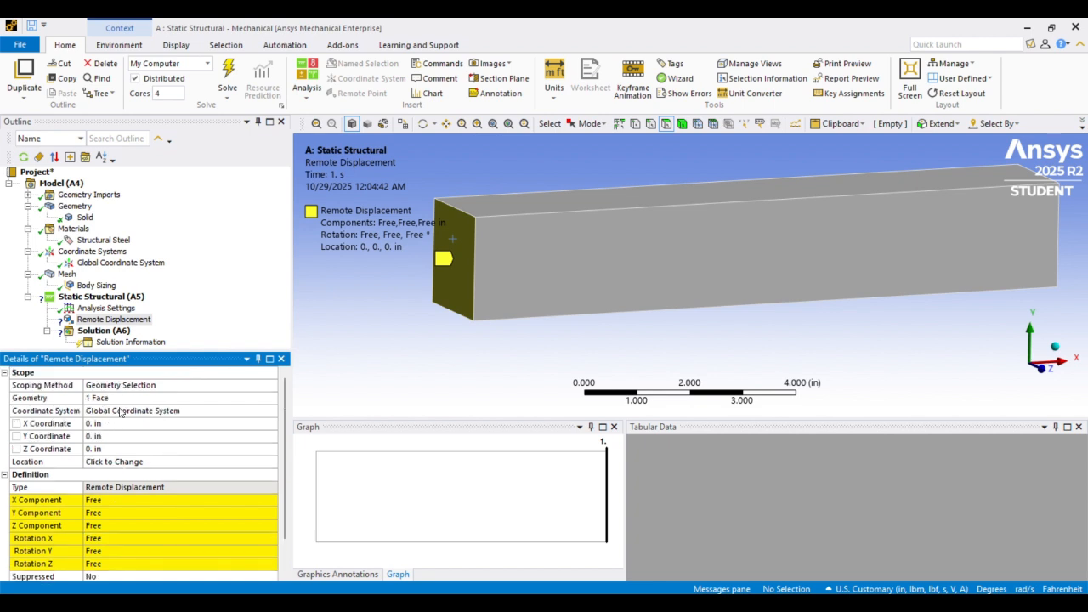
scroll(131, 446, "down", 1)
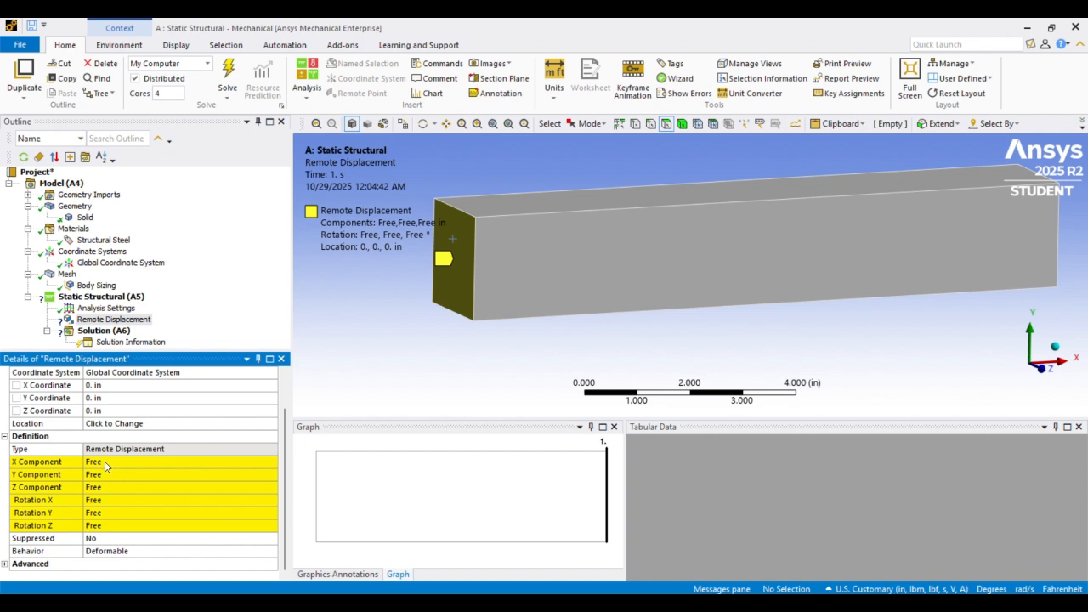
left_click(106, 464)
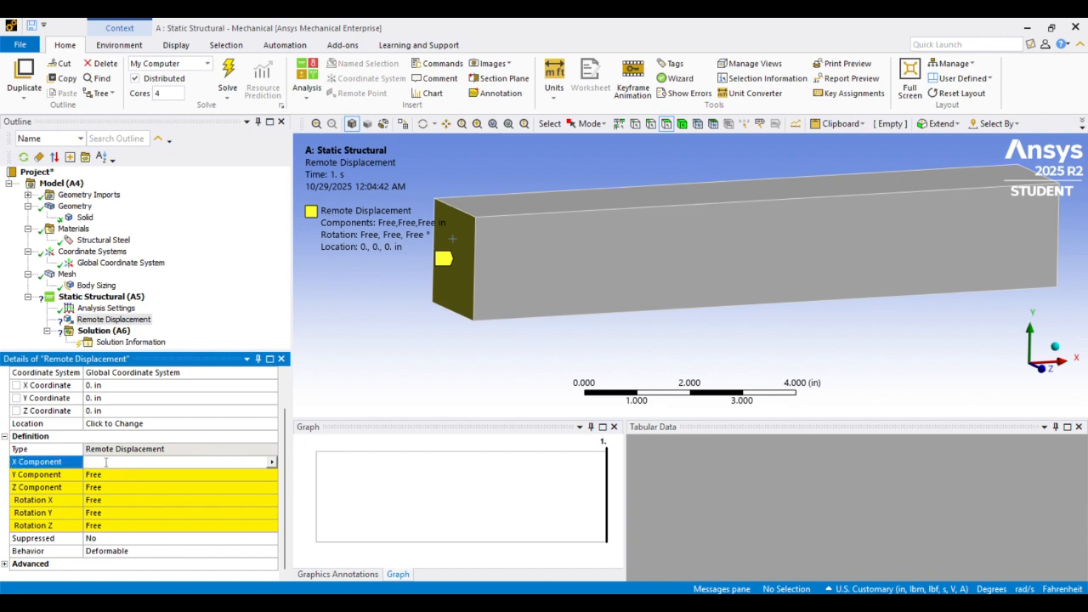
key("Return")
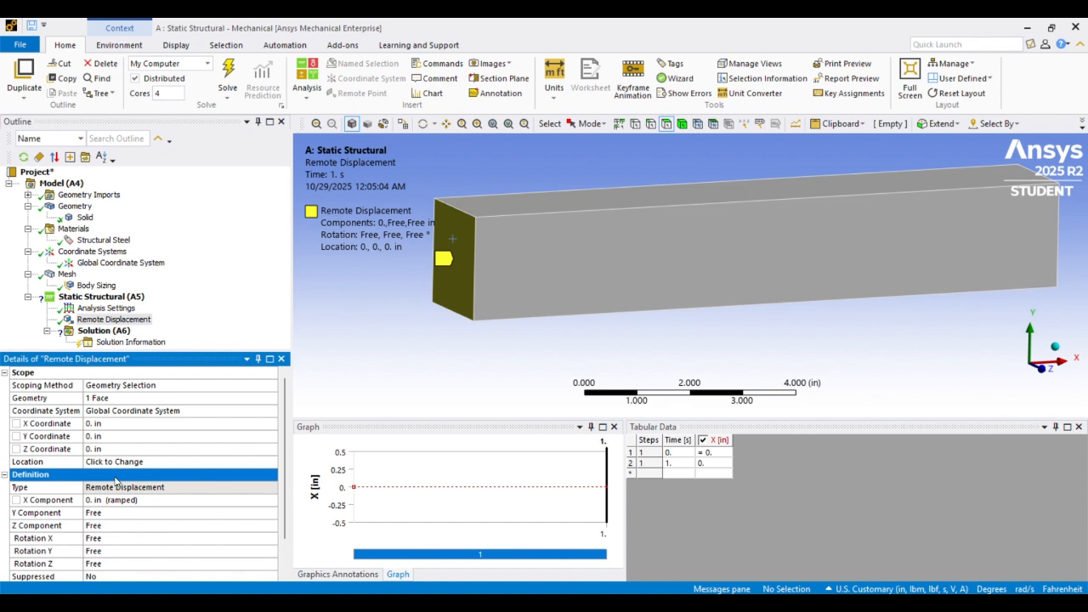
left_click(118, 513)
scroll(116, 493, "down", 1)
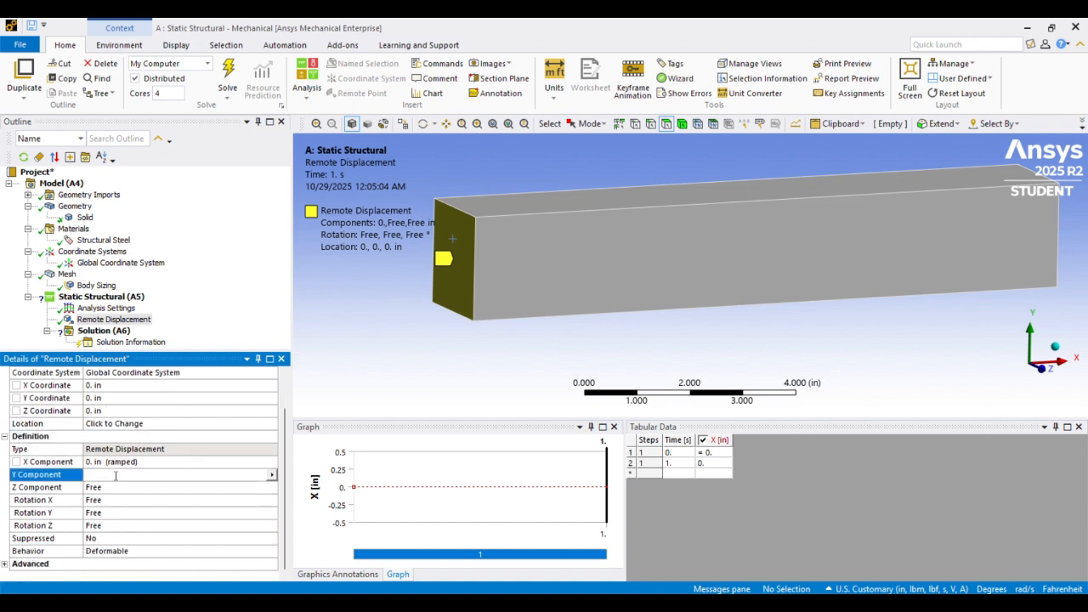
type("0")
key("Return")
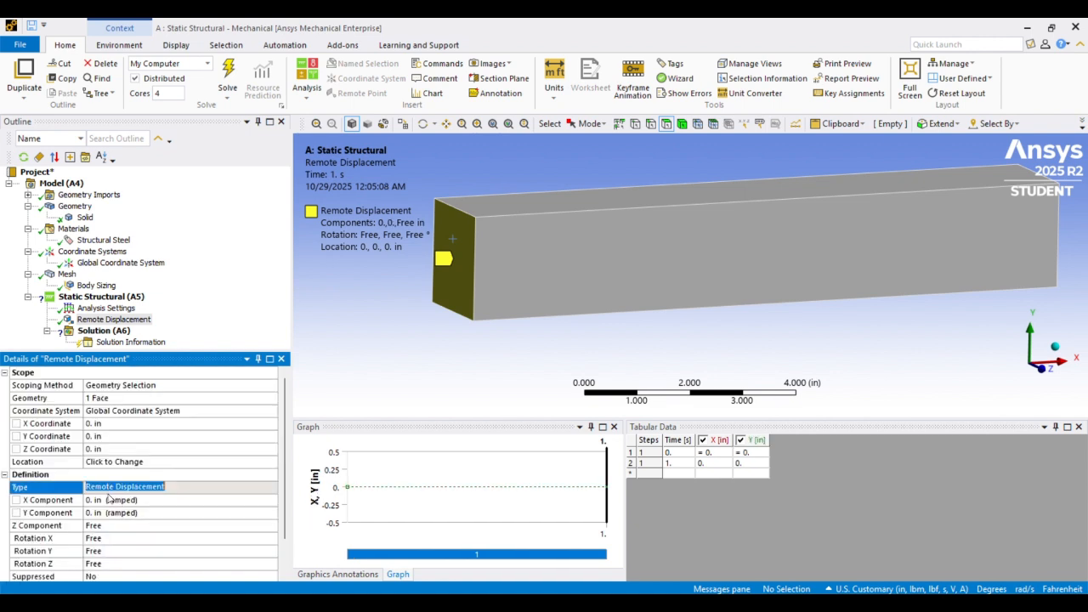
left_click(105, 527)
scroll(110, 514, "down", 1)
type("0")
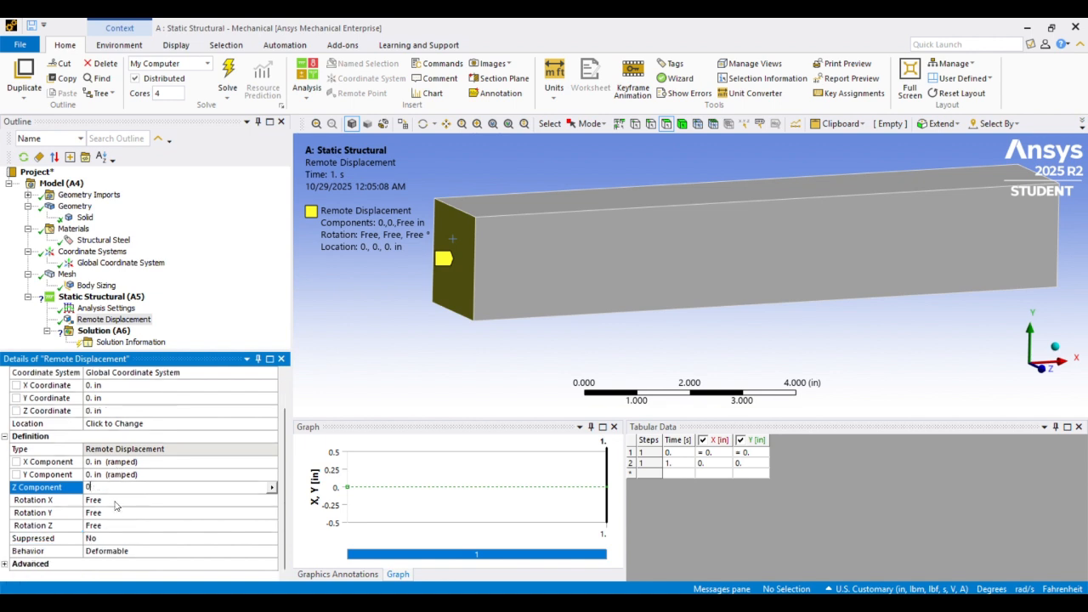
key("Return")
Set the remote displacement's Rotation X, Rotation Y and Rotation Z to 0°
left_click(107, 540)
scroll(107, 538, "down", 1)
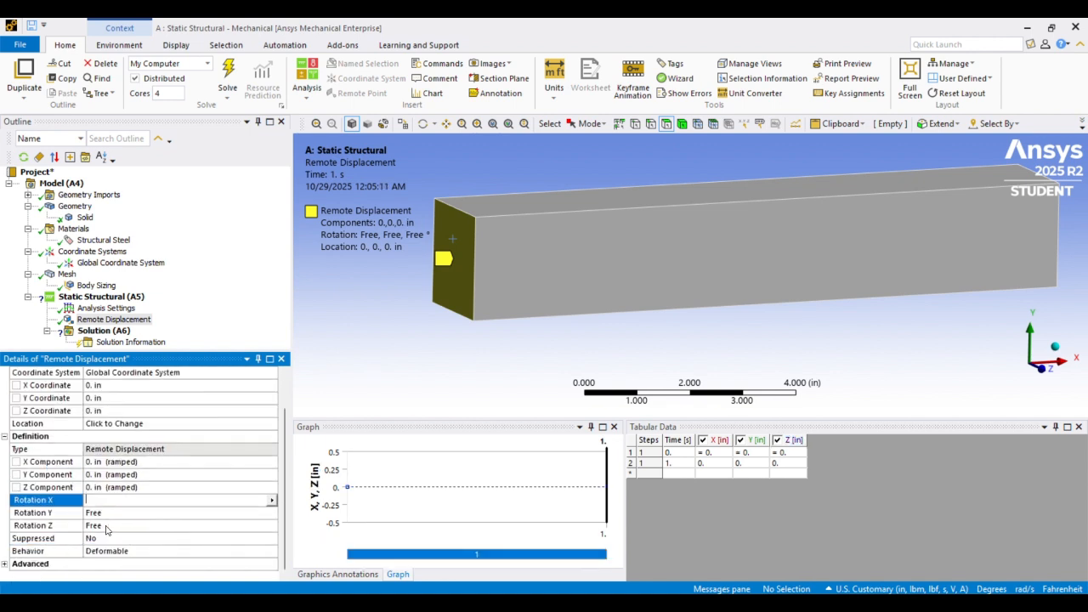
type("0")
key("Return")
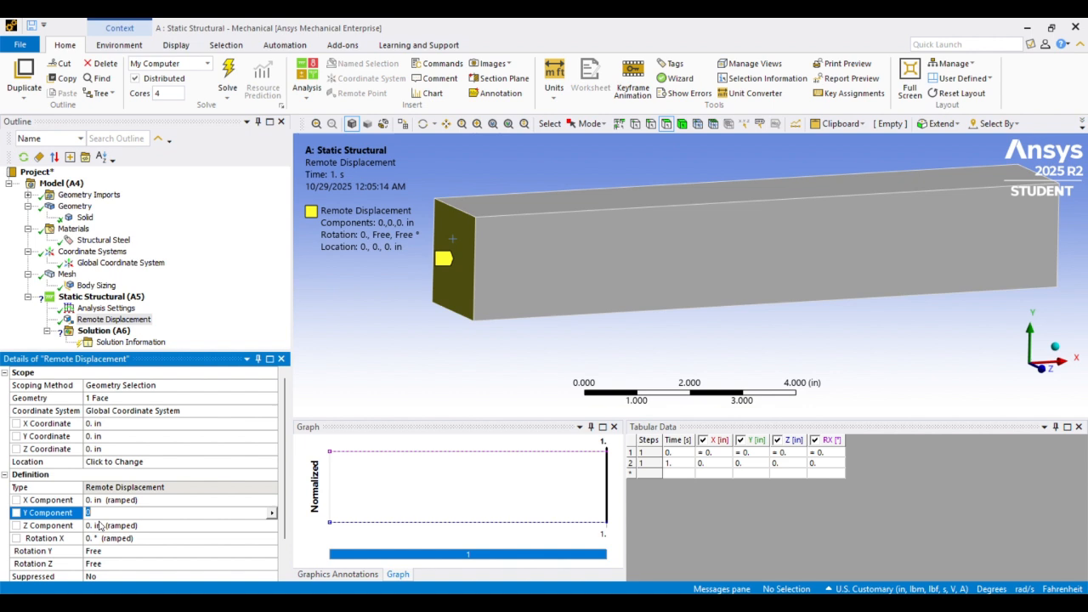
left_click(101, 549)
scroll(98, 544, "down", 1)
type("0")
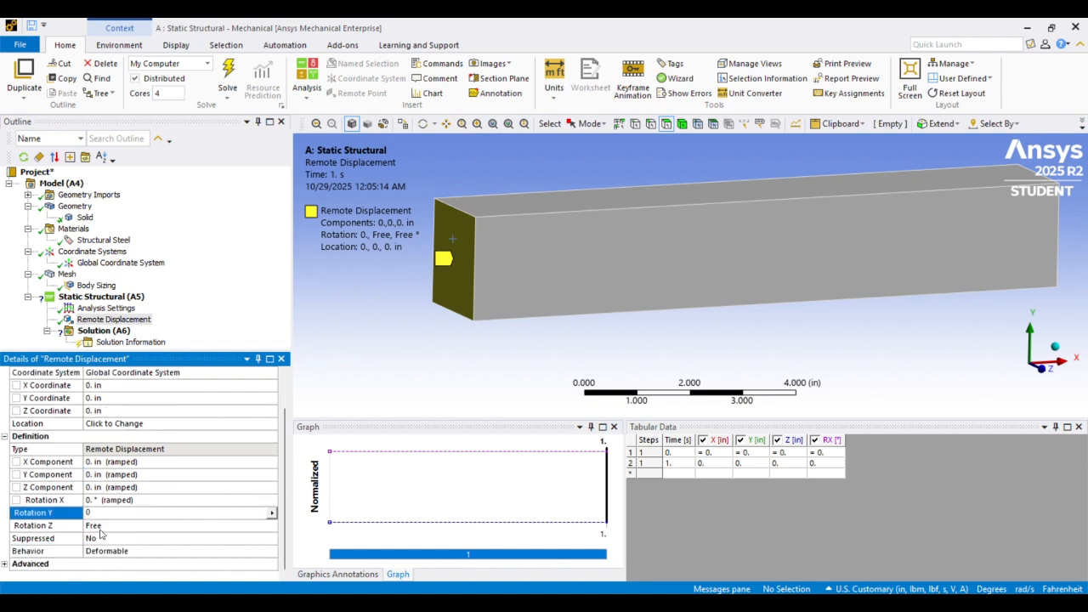
key("Return")
left_click(100, 528)
scroll(91, 553, "down", 1)
left_click(93, 526)
type("0")
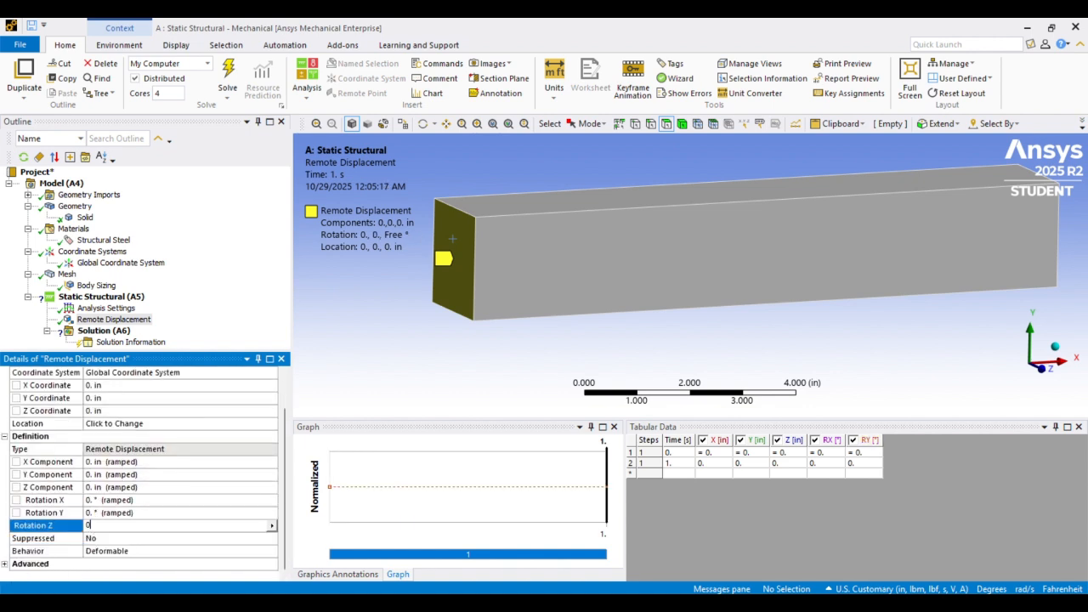
key("Return")
Insert a Force and scope it to an edge at the beam's free end
scroll(436, 221, "down", 2)
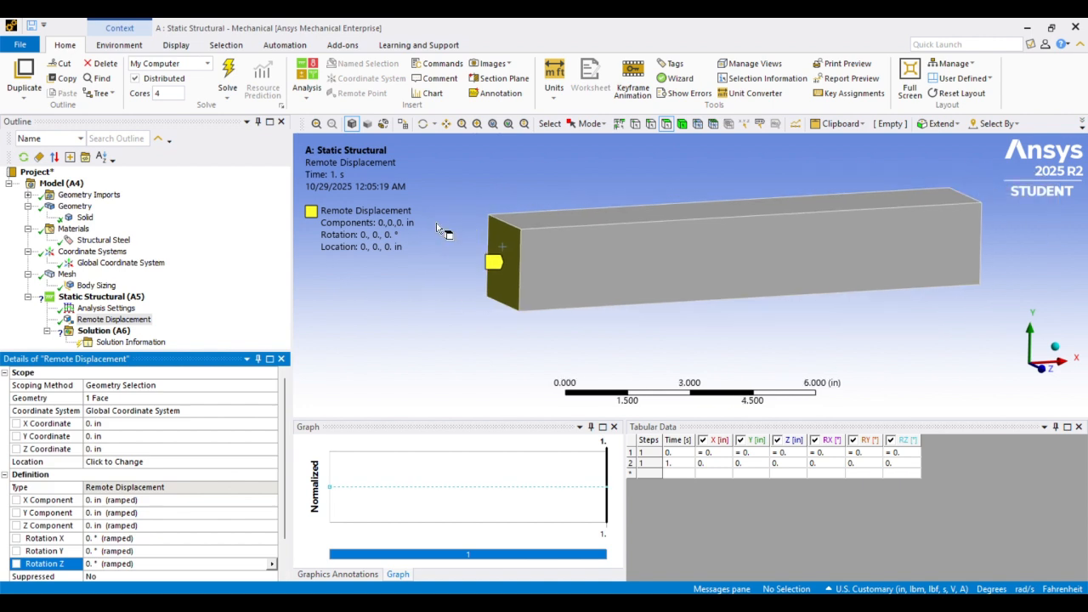
middle_click_drag(587, 203, 517, 220)
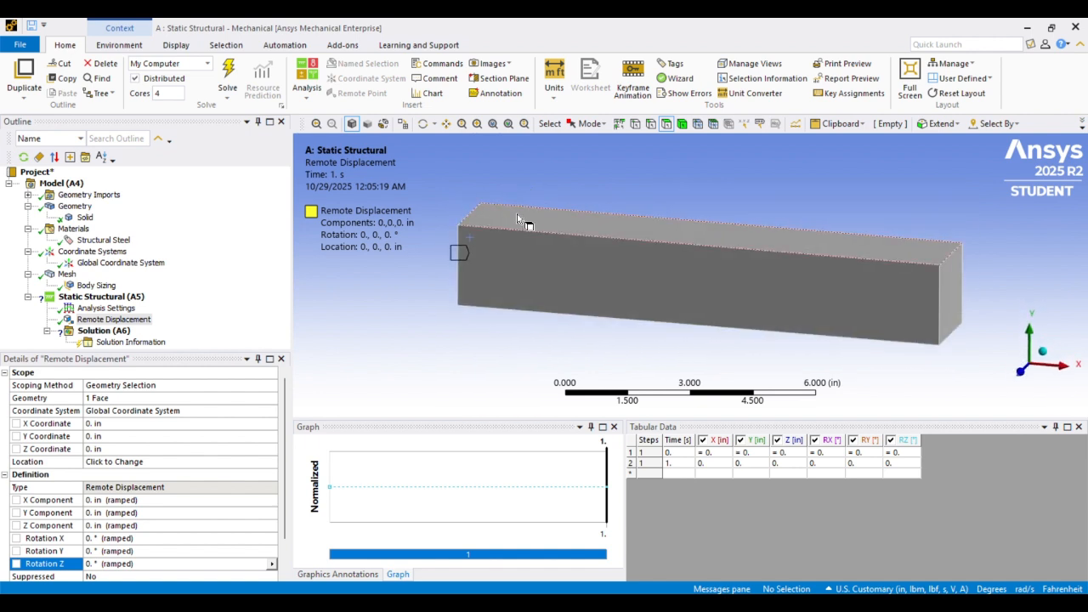
left_click(102, 297)
right_click(107, 302)
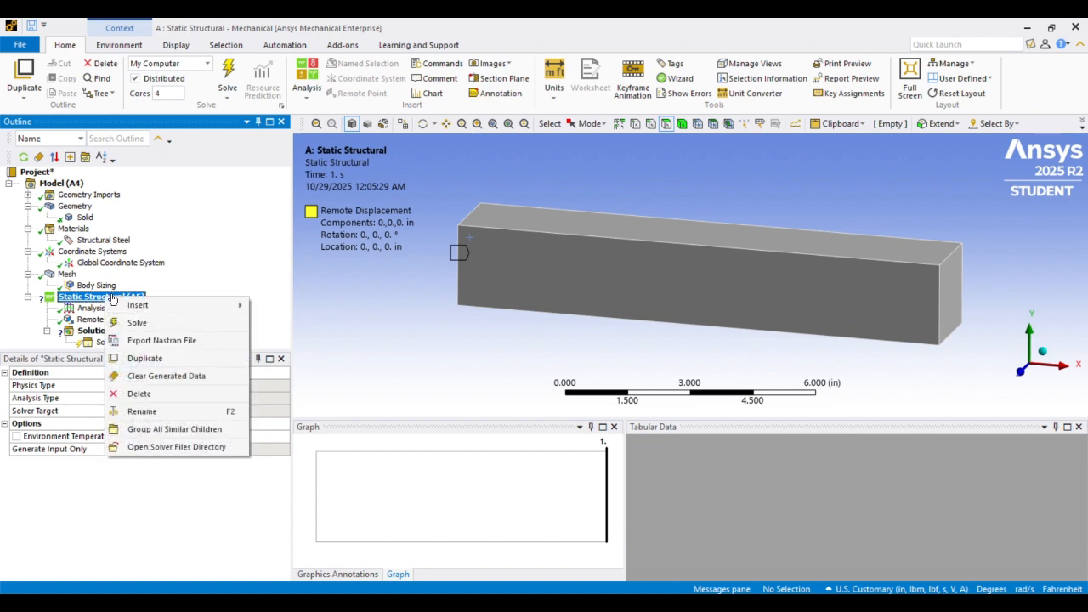
mouse_move(170, 305)
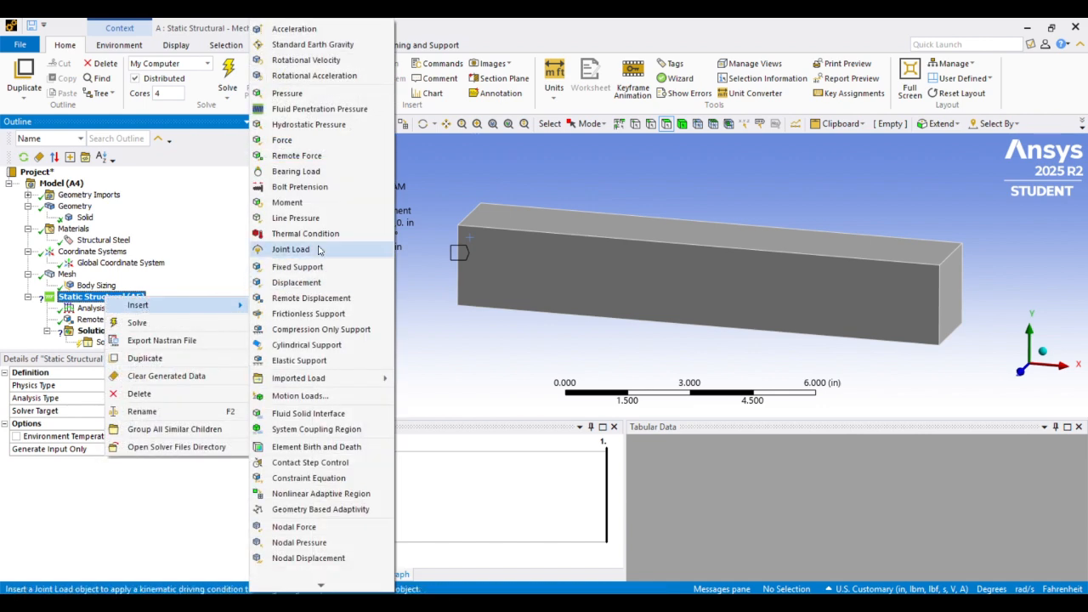
left_click(304, 143)
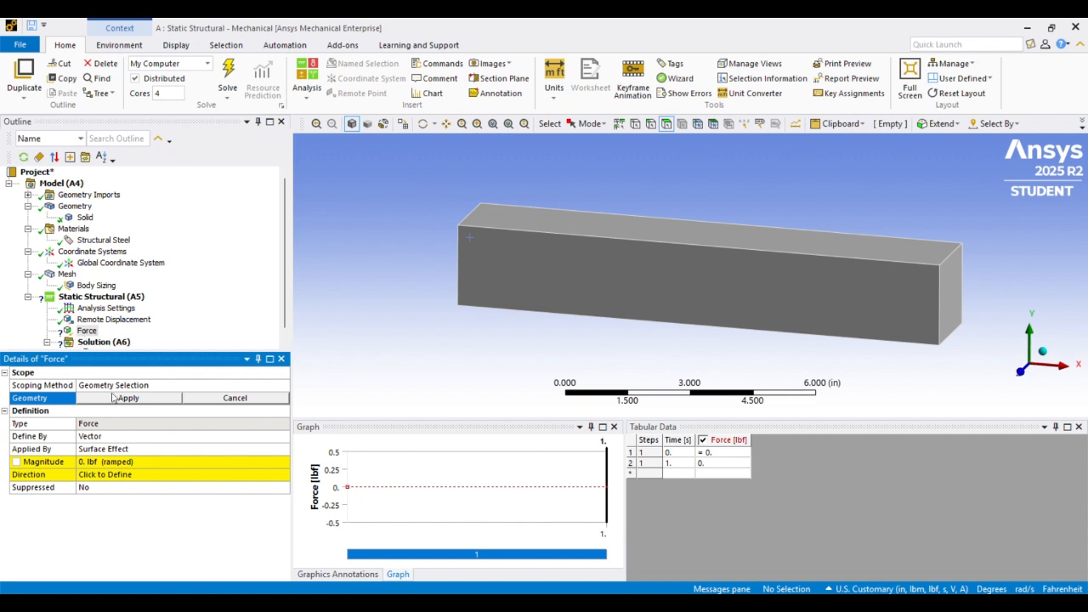
left_click(650, 124)
left_click(951, 257)
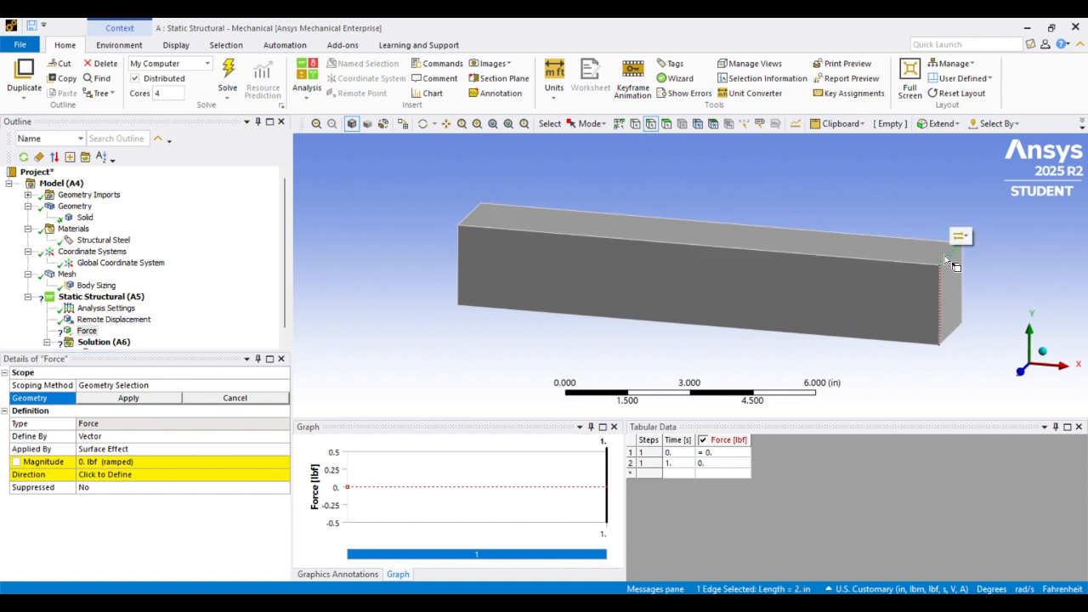
left_click(157, 400)
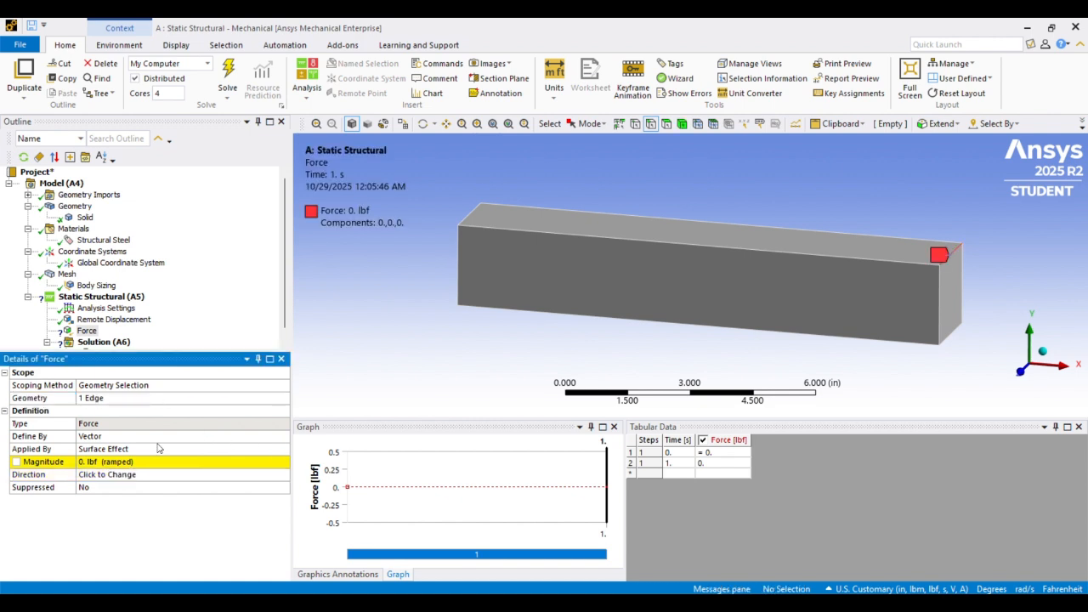
Define the force by components and set its Y component to -100 lbf
left_click(168, 434)
left_click(283, 437)
left_click(170, 450)
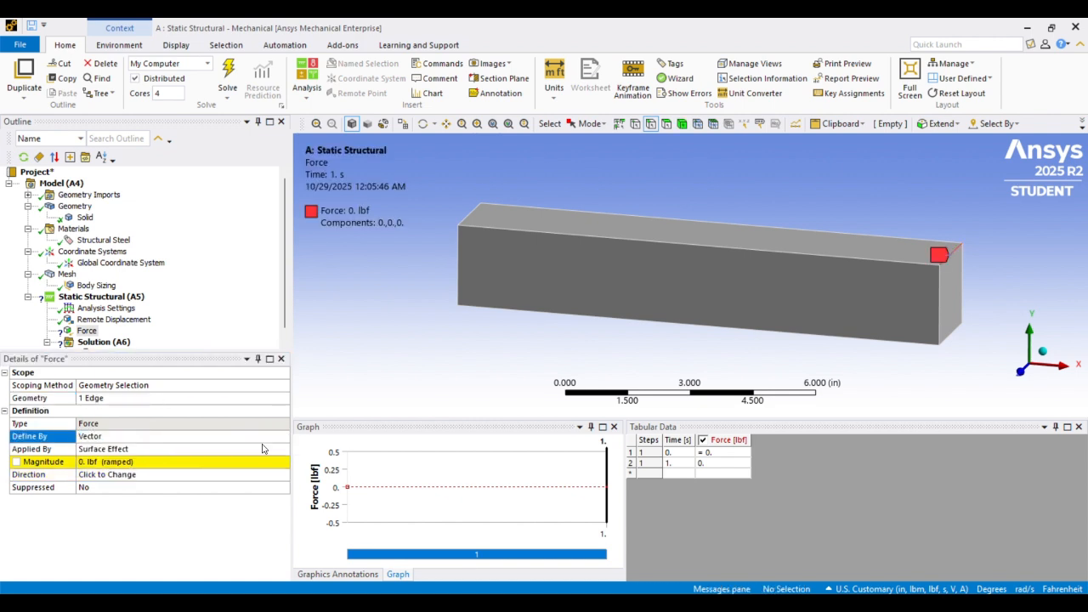
left_click(112, 488)
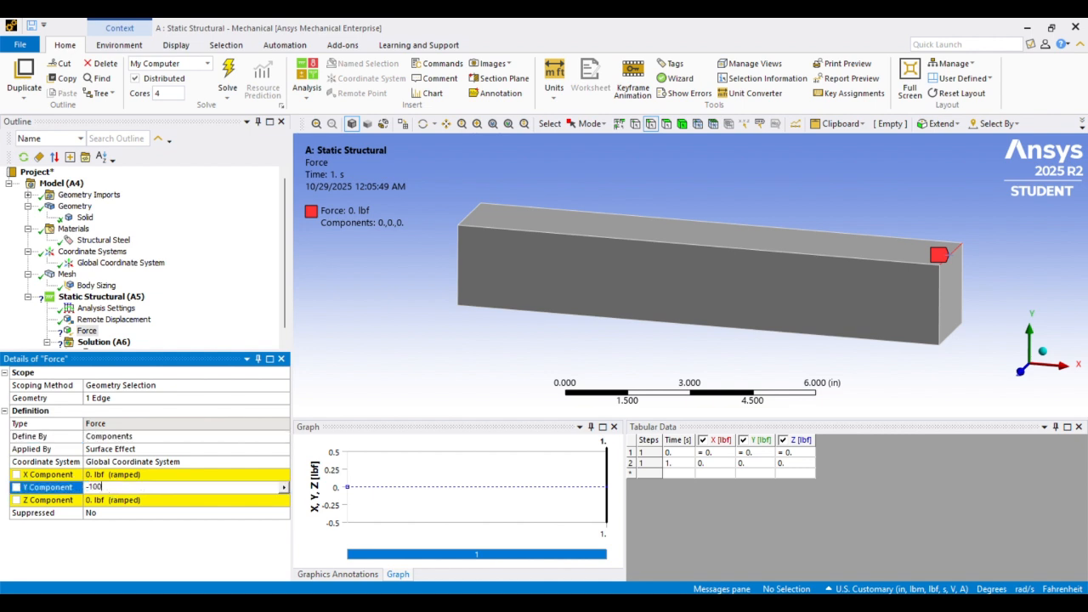
type("-100")
key("Return")
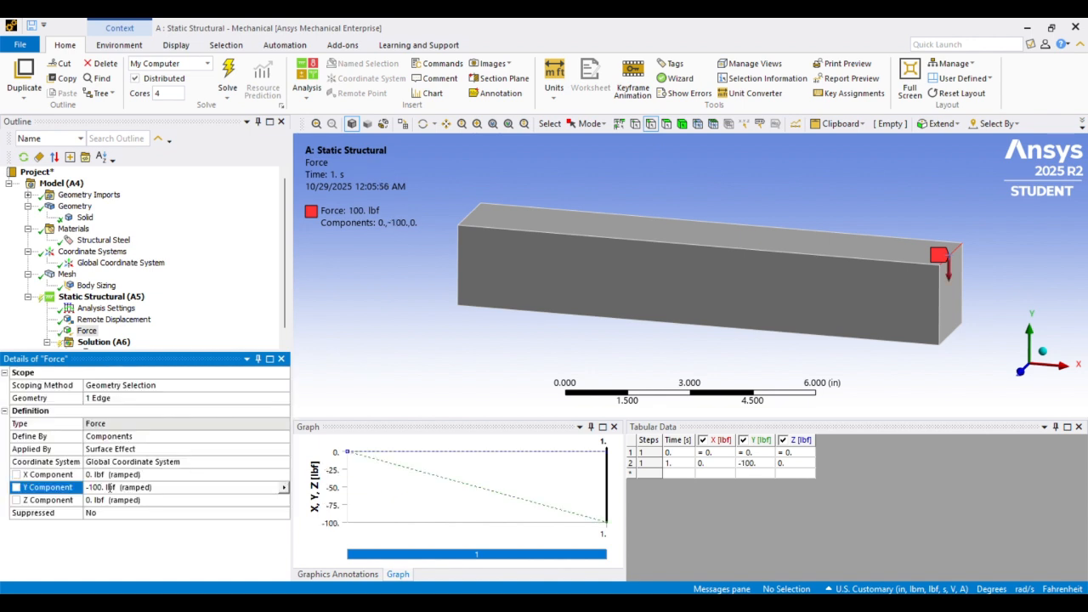
Insert an Equivalent (von-Mises) stress result under the solution
scroll(144, 288, "down", 1)
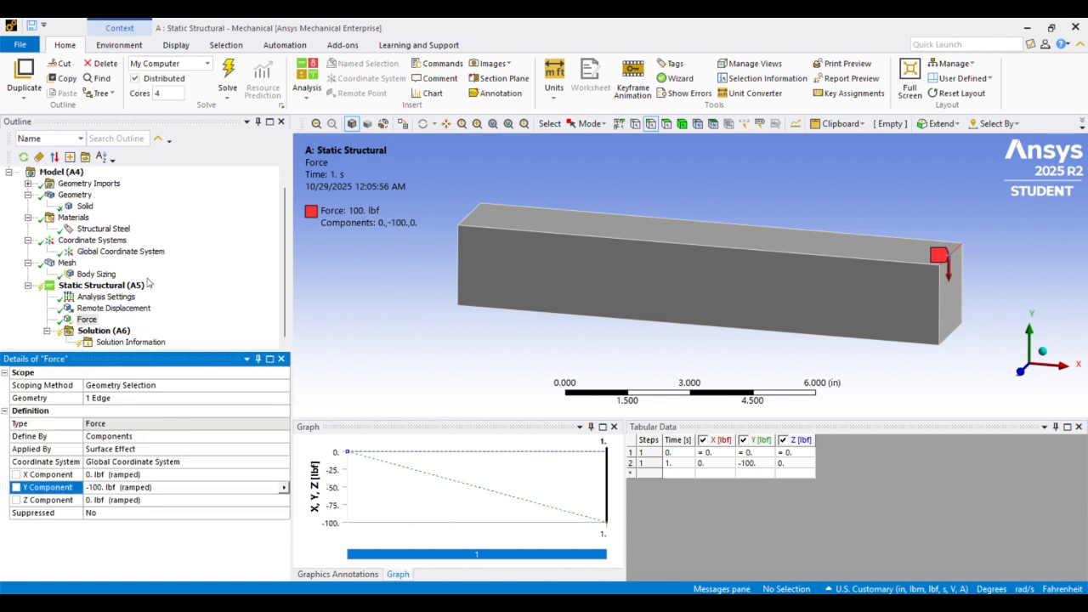
left_click(97, 331)
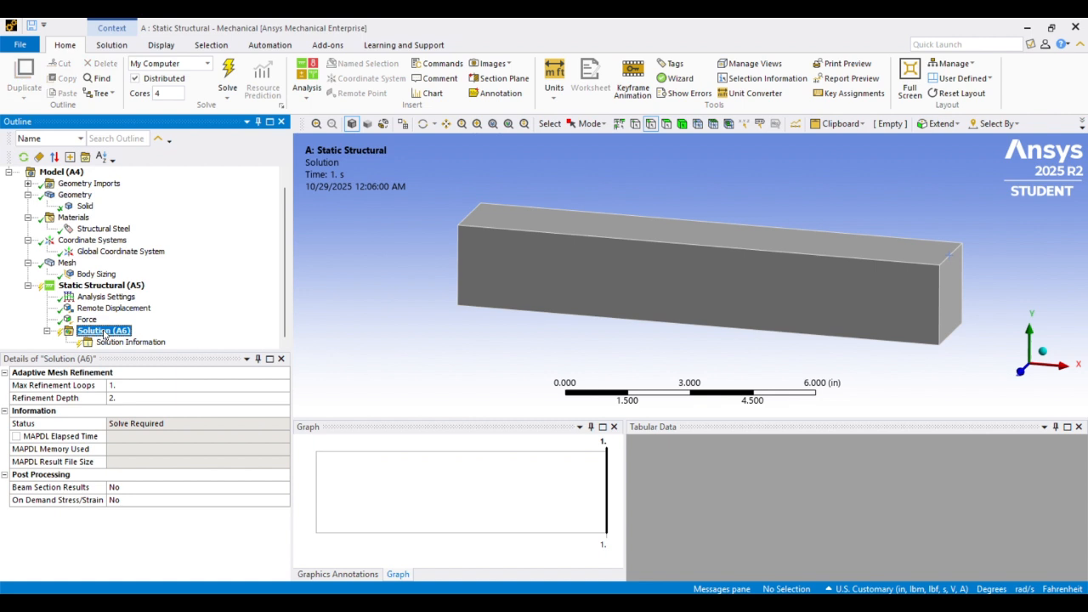
right_click(103, 334)
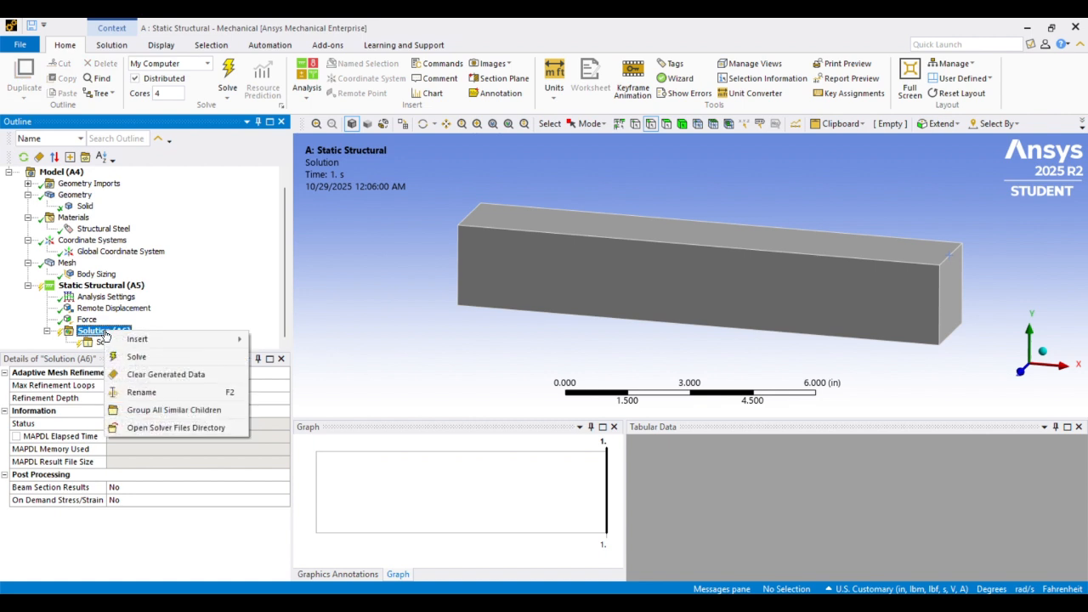
mouse_move(146, 339)
mouse_move(288, 331)
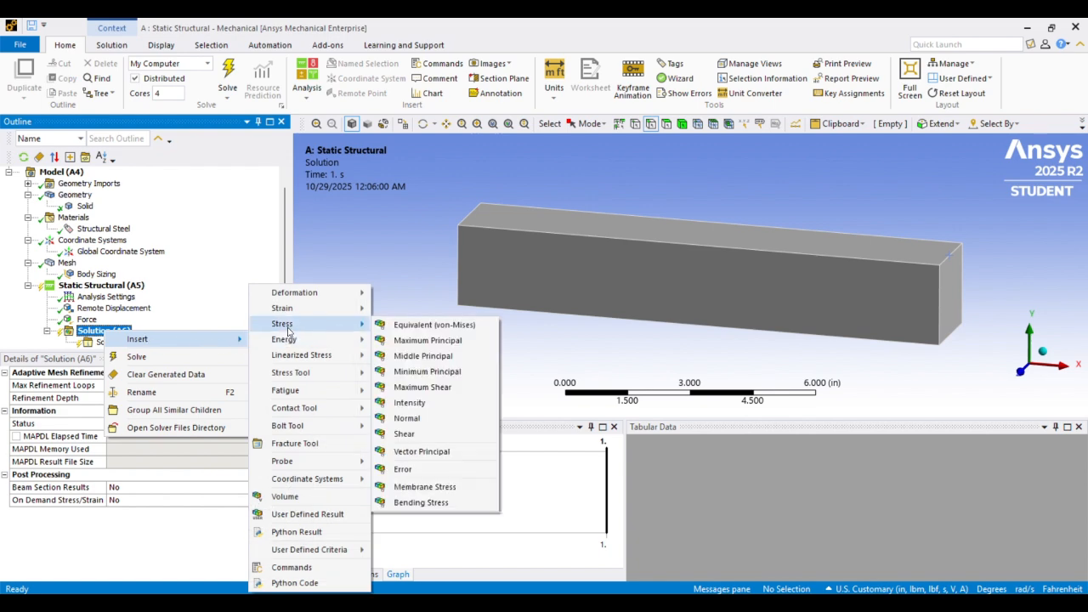
left_click(411, 329)
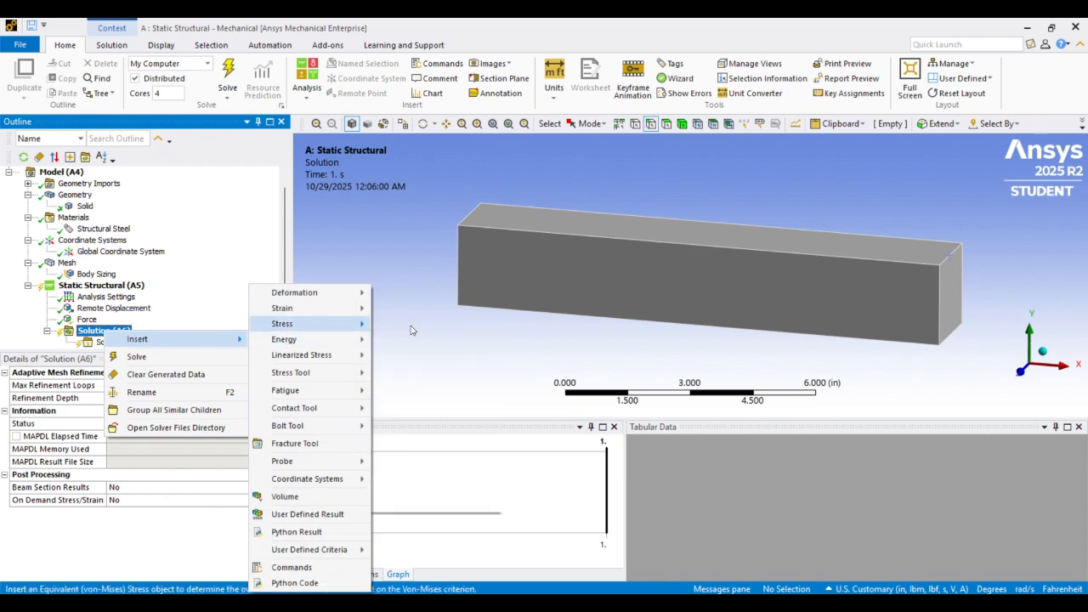
Insert a Maximum Principal stress result under the solution
left_click(102, 319)
right_click(114, 320)
mouse_move(149, 329)
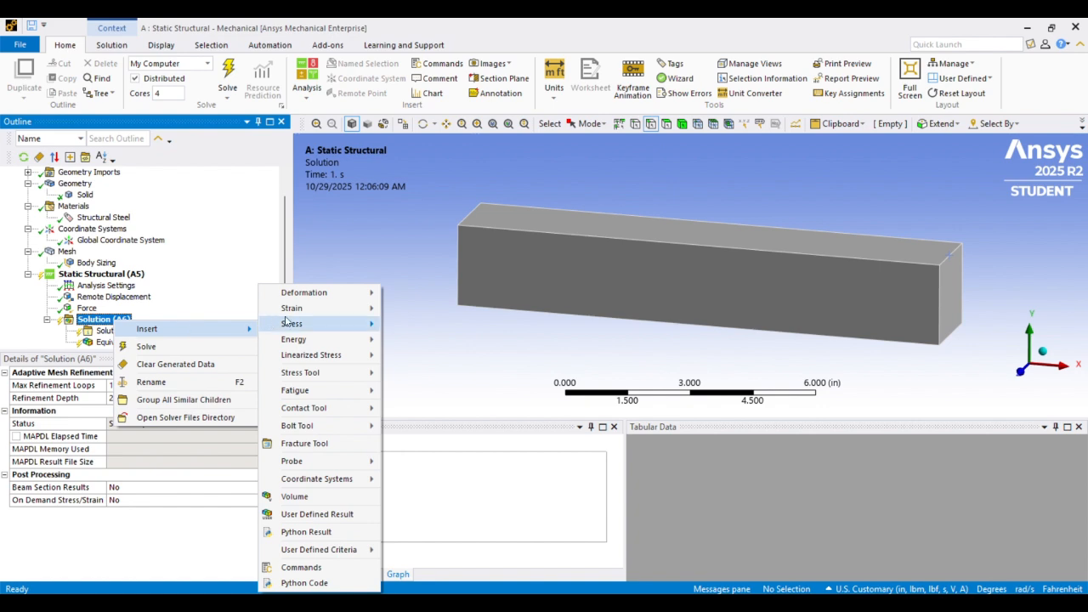
mouse_move(287, 323)
left_click(425, 337)
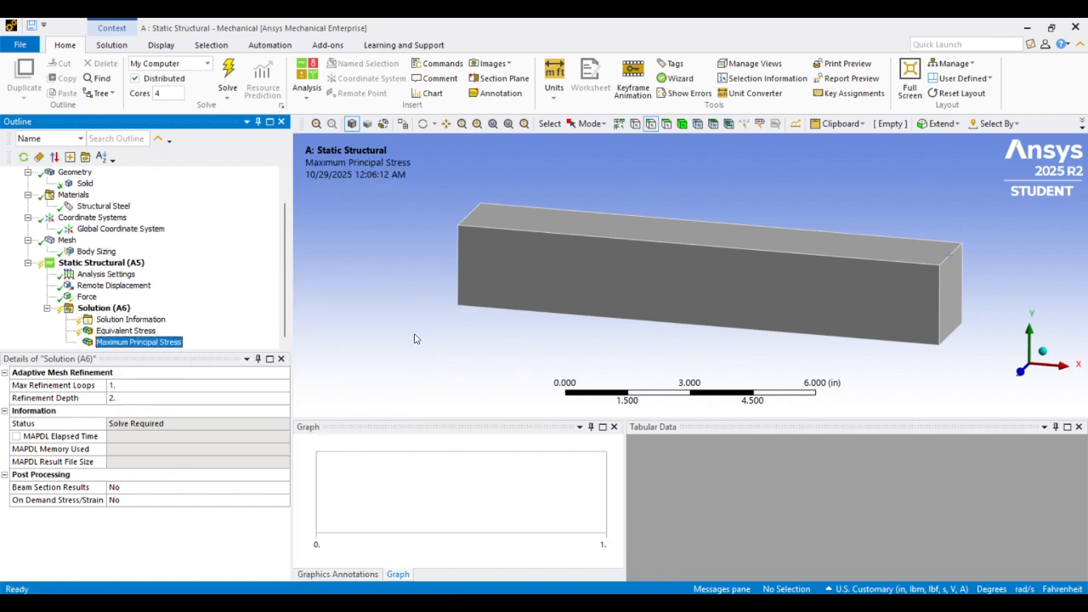
Insert a Normal stress result under the solution and set its orientation to X Axis
right_click(109, 312)
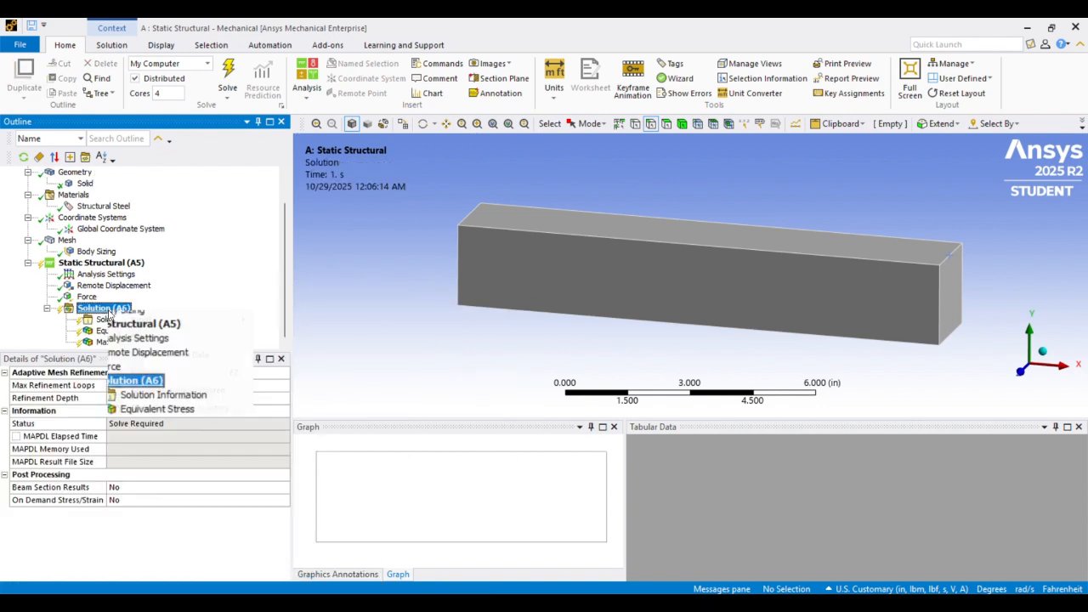
mouse_move(141, 319)
mouse_move(318, 314)
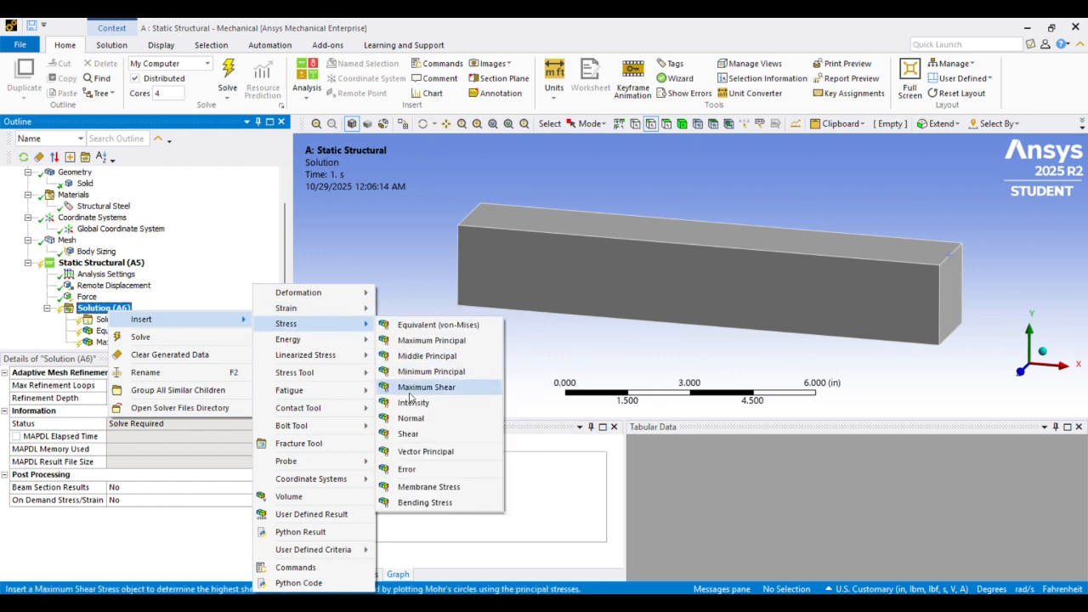
left_click(411, 418)
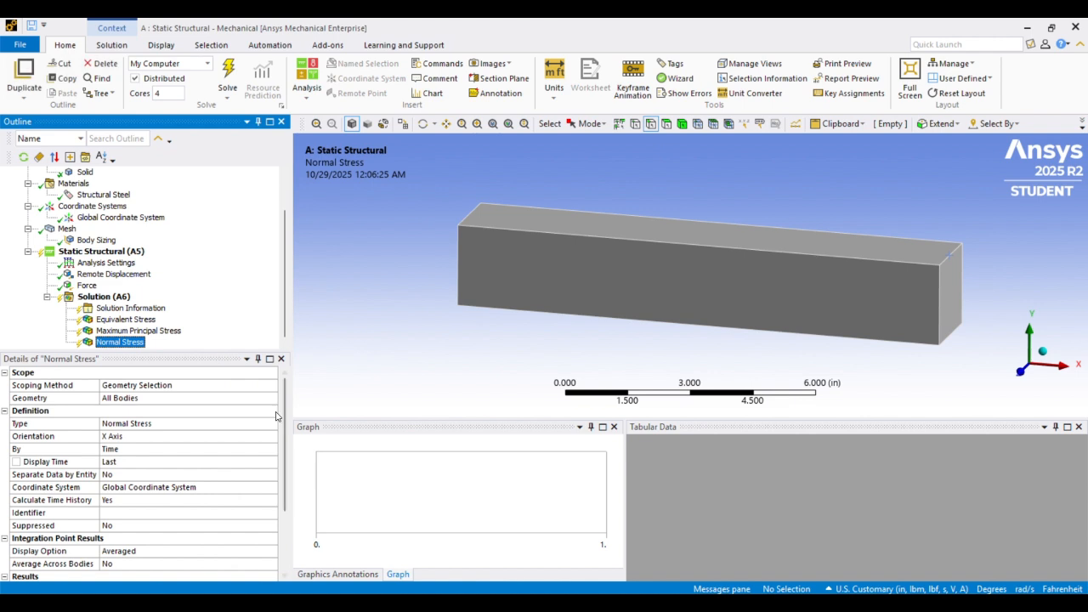
left_click(112, 439)
left_click(272, 437)
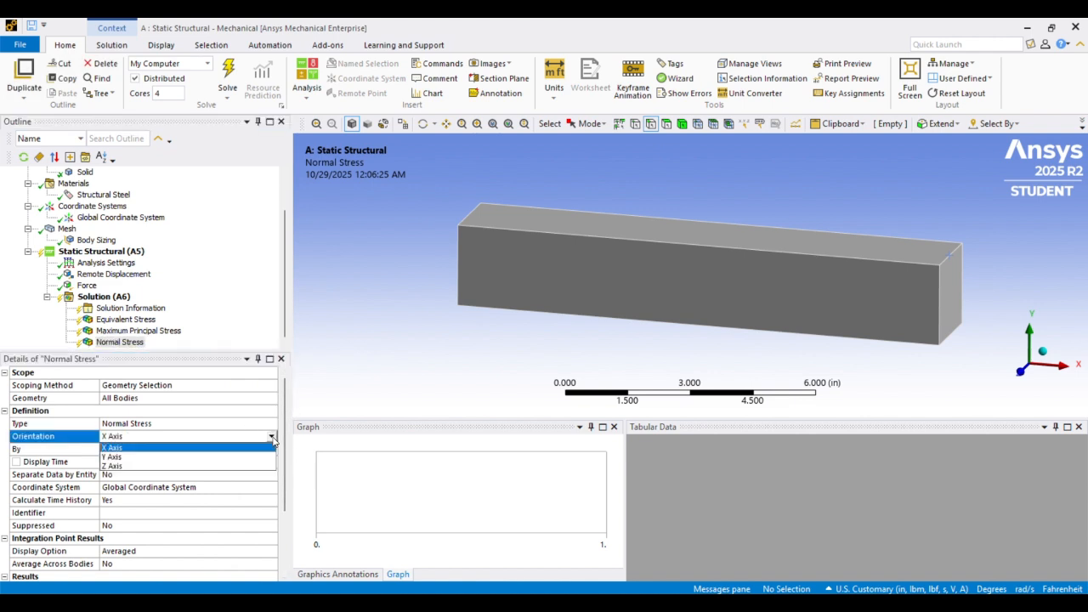
left_click(213, 449)
scroll(213, 450, "down", 2)
scroll(213, 449, "up", 2)
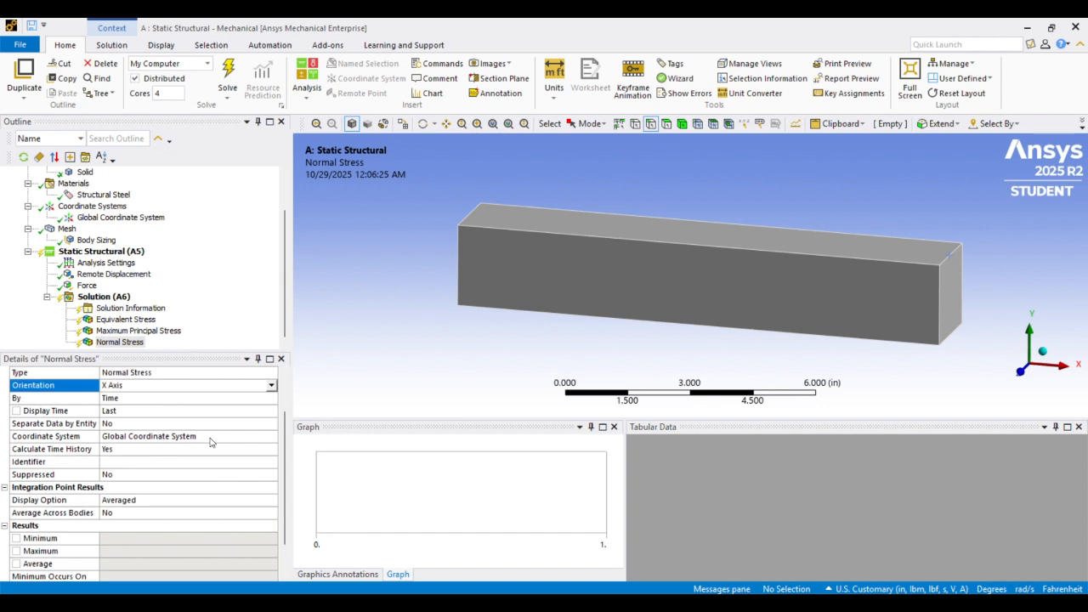
Insert a Shear stress result under the solution
left_click(121, 298)
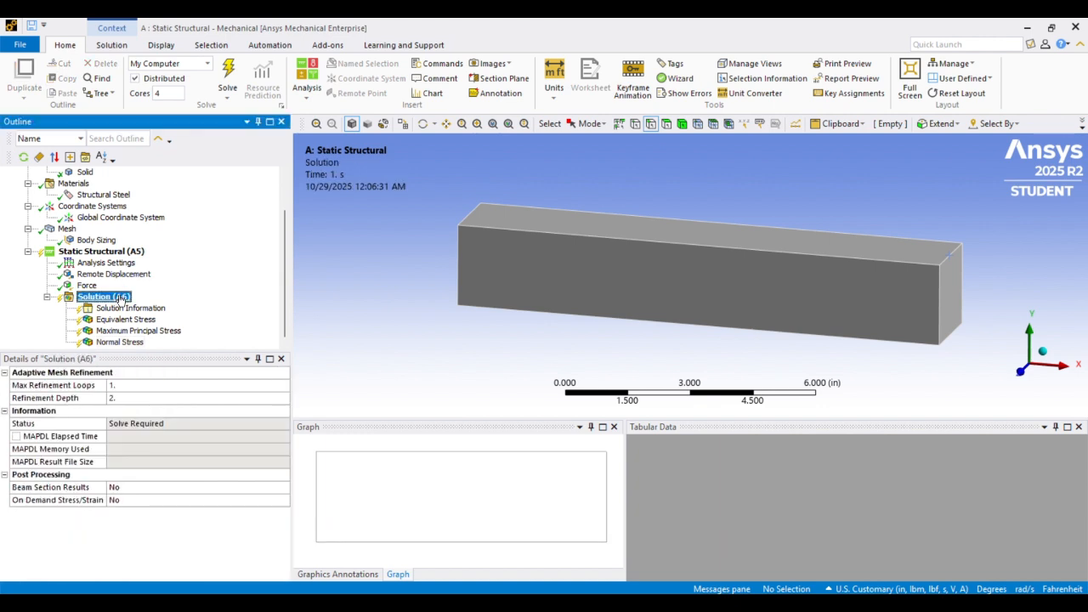
right_click(121, 297)
mouse_move(212, 306)
mouse_move(303, 315)
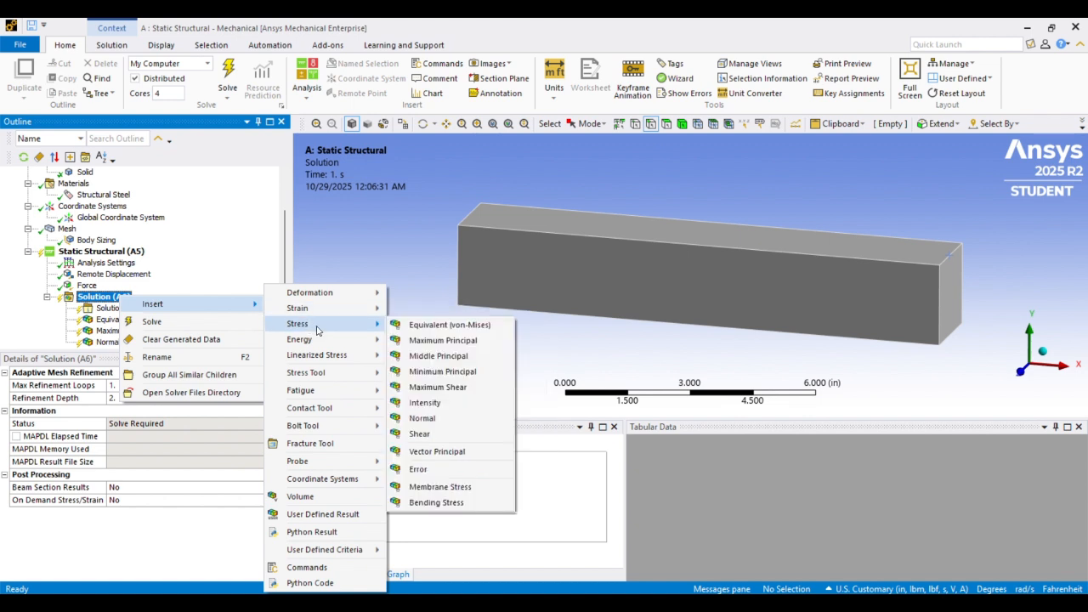
left_click(421, 434)
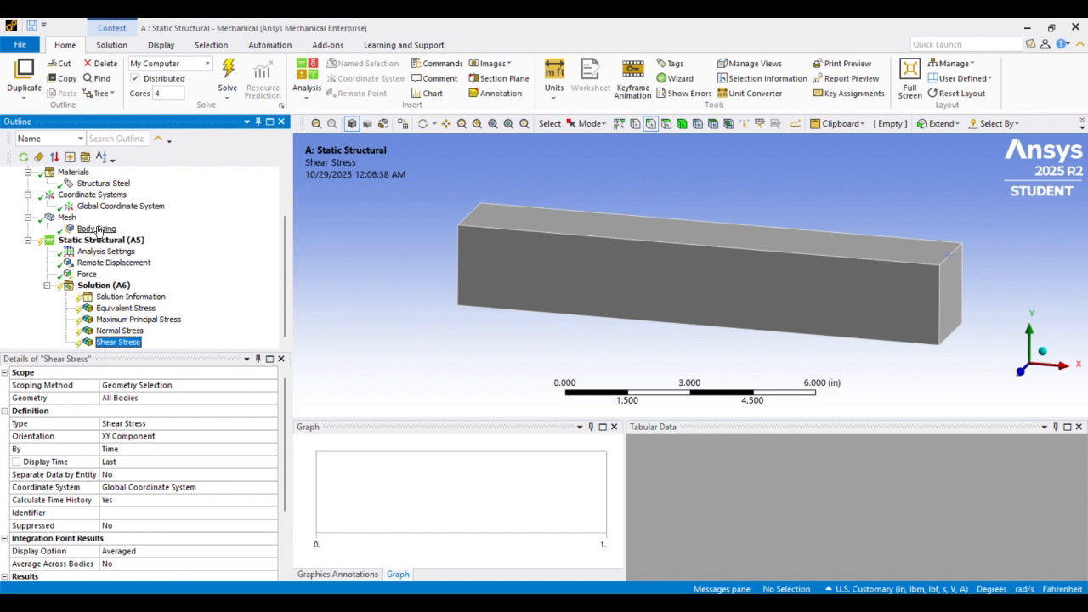
scroll(123, 271, "up", 3)
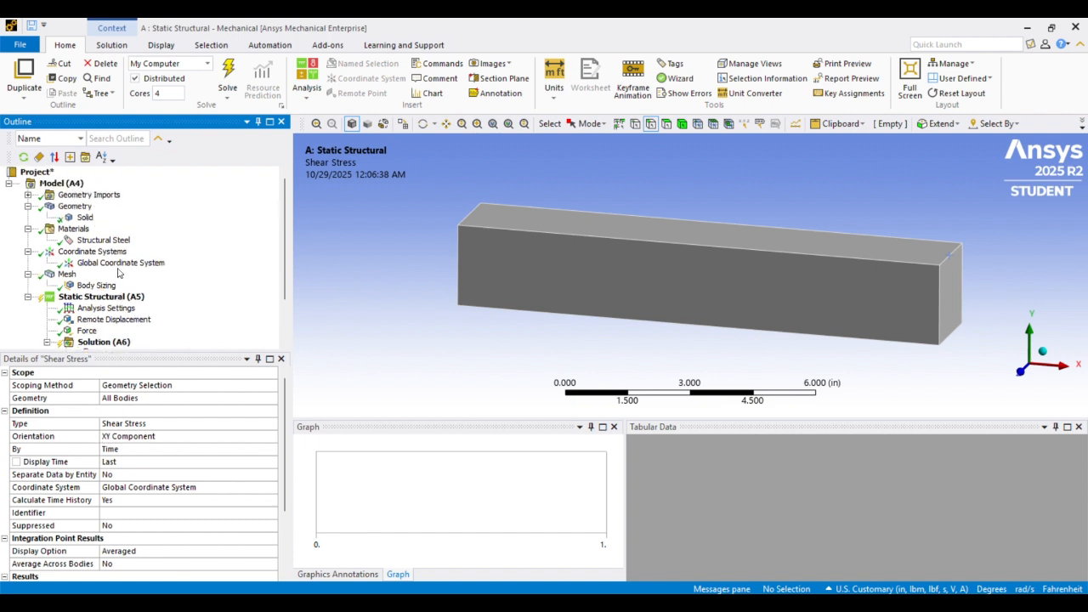
Insert a Path construction geometry into the model
left_click(62, 183)
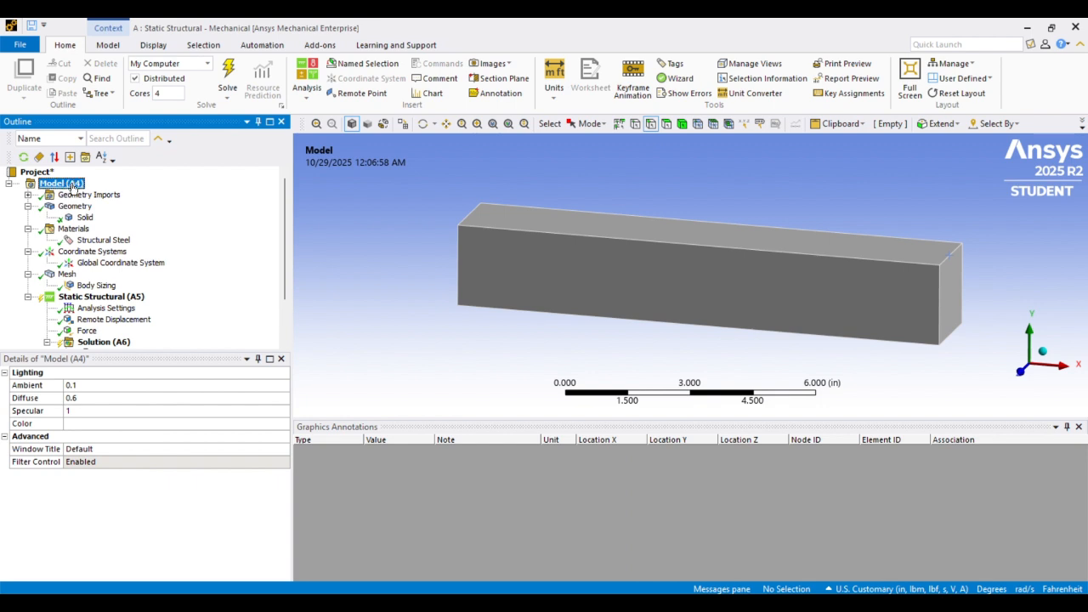
right_click(73, 187)
mouse_move(151, 193)
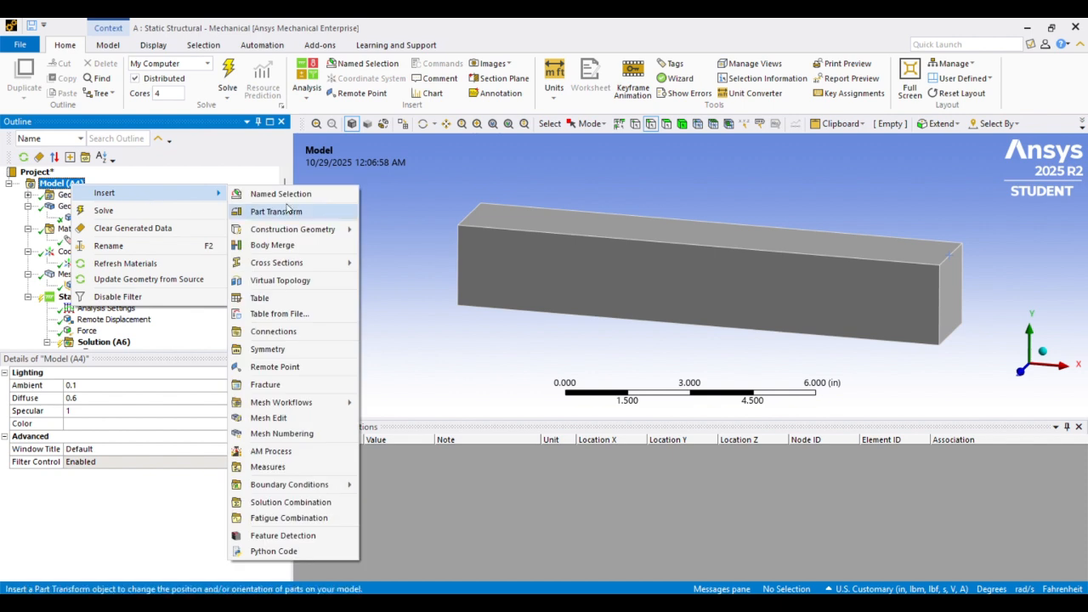
mouse_move(295, 237)
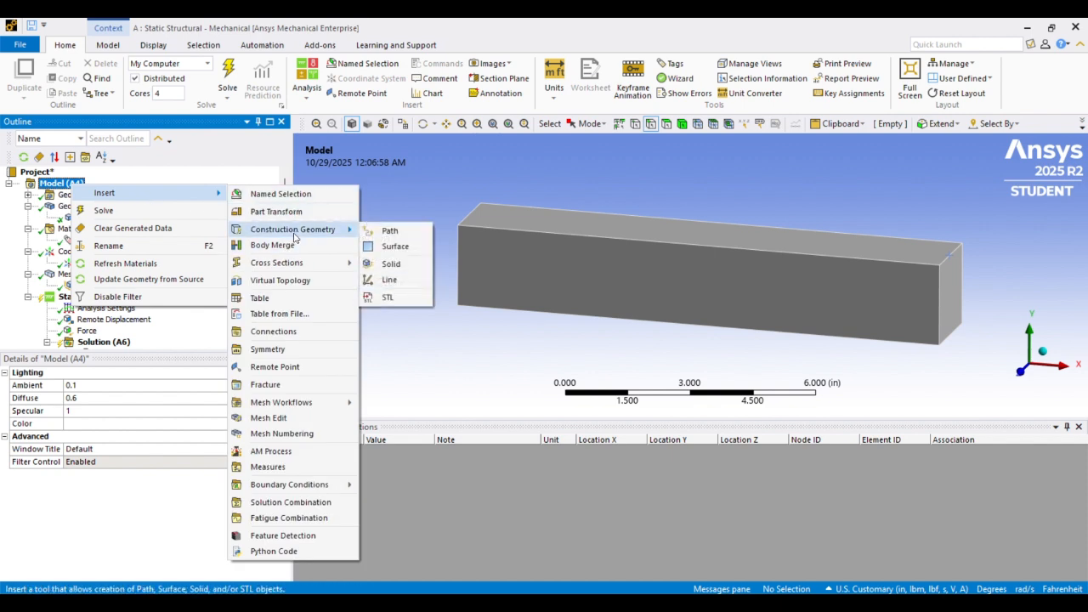
left_click(372, 233)
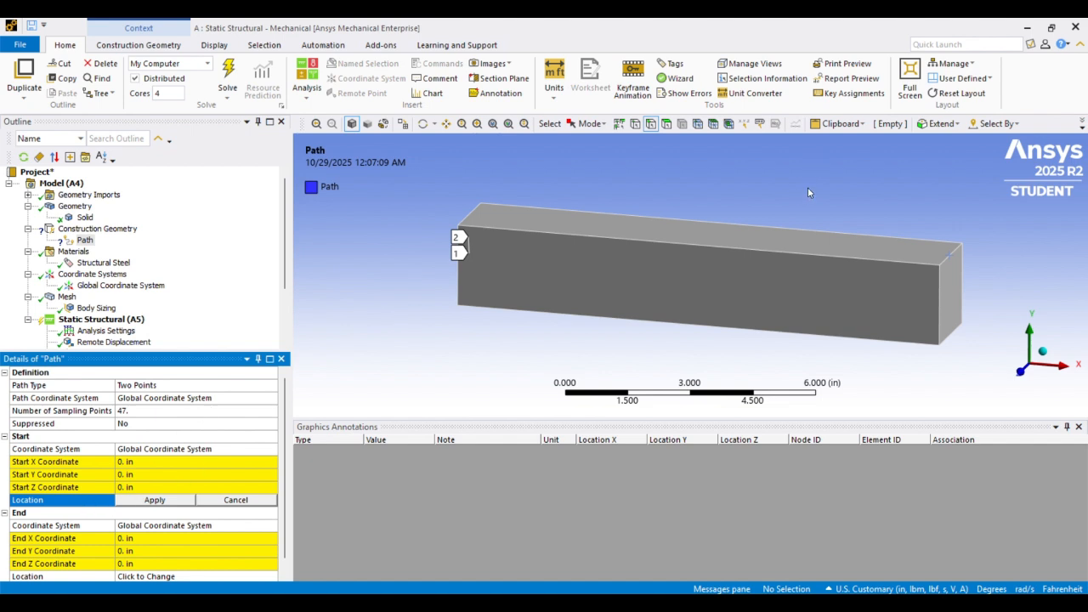
Show the mesh and set the path's start location to the top-centre node on the beam's fixed-end face
left_click(446, 124)
left_click_drag(538, 221, 728, 218)
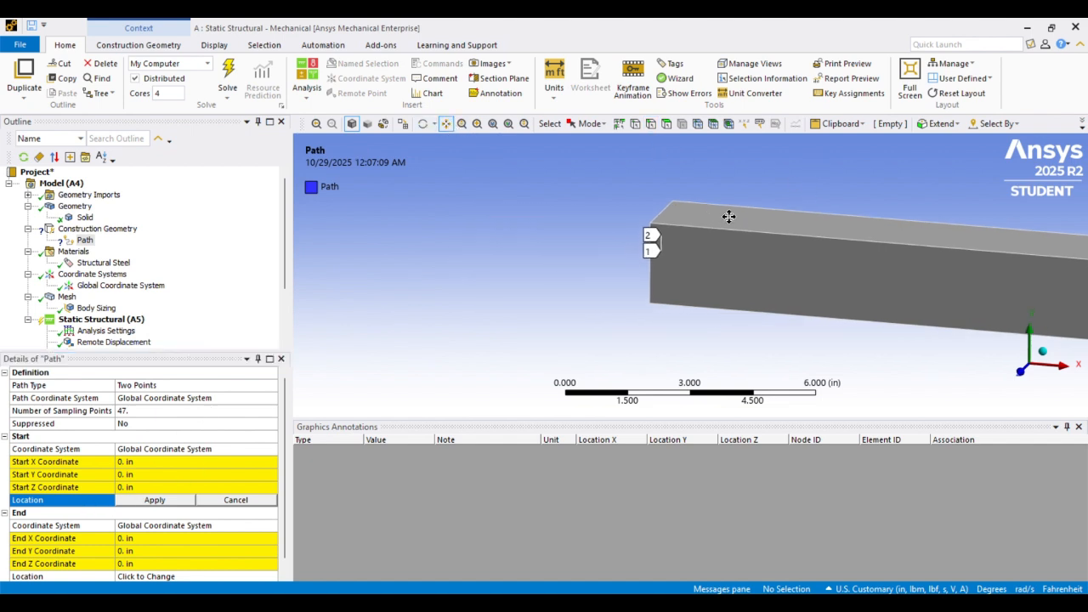
scroll(674, 223, "up", 5)
scroll(673, 224, "up", 3)
left_click_drag(679, 173, 651, 265)
scroll(652, 264, "up", 3)
left_click_drag(605, 186, 571, 259)
scroll(574, 253, "down", 3)
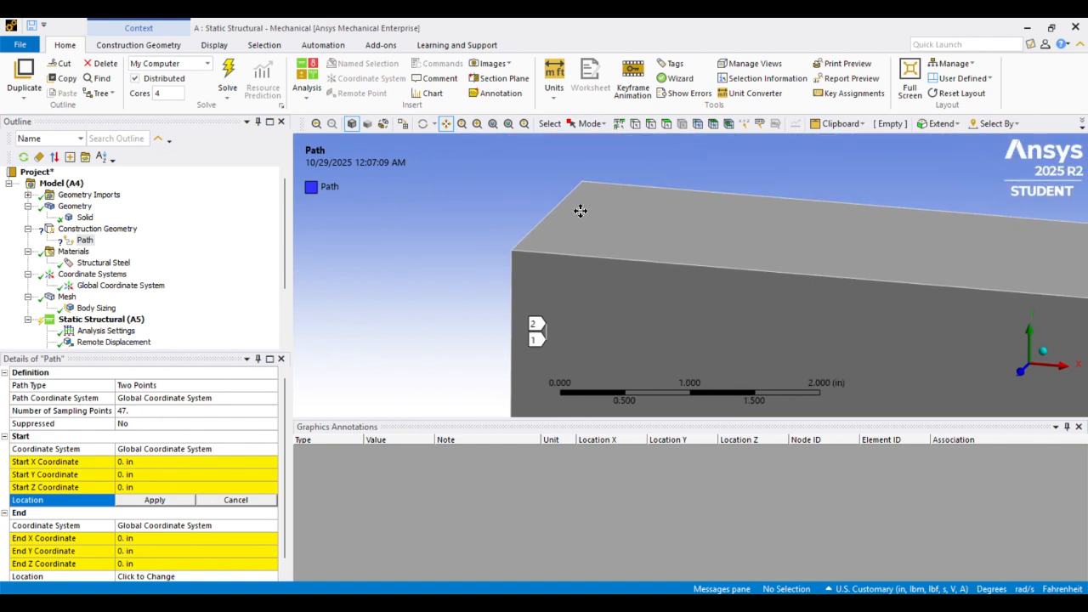
left_click_drag(581, 211, 593, 188)
middle_click_drag(585, 206, 604, 237)
left_click_drag(604, 239, 607, 192)
scroll(607, 193, "down", 2)
middle_click_drag(619, 210, 616, 261)
left_click_drag(616, 261, 581, 211)
scroll(582, 211, "down", 1)
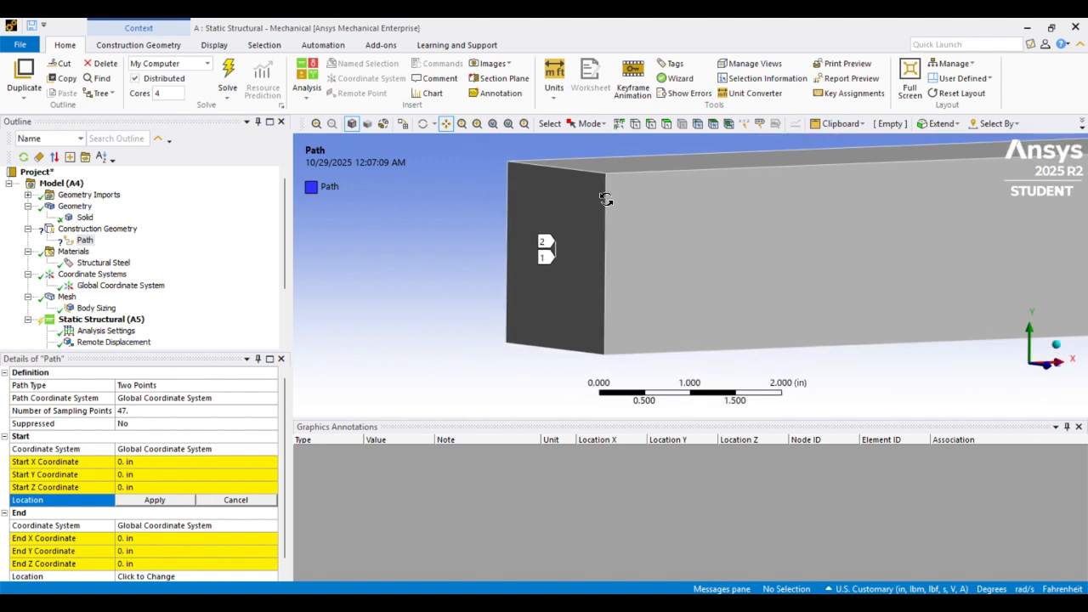
middle_click_drag(605, 199, 560, 199)
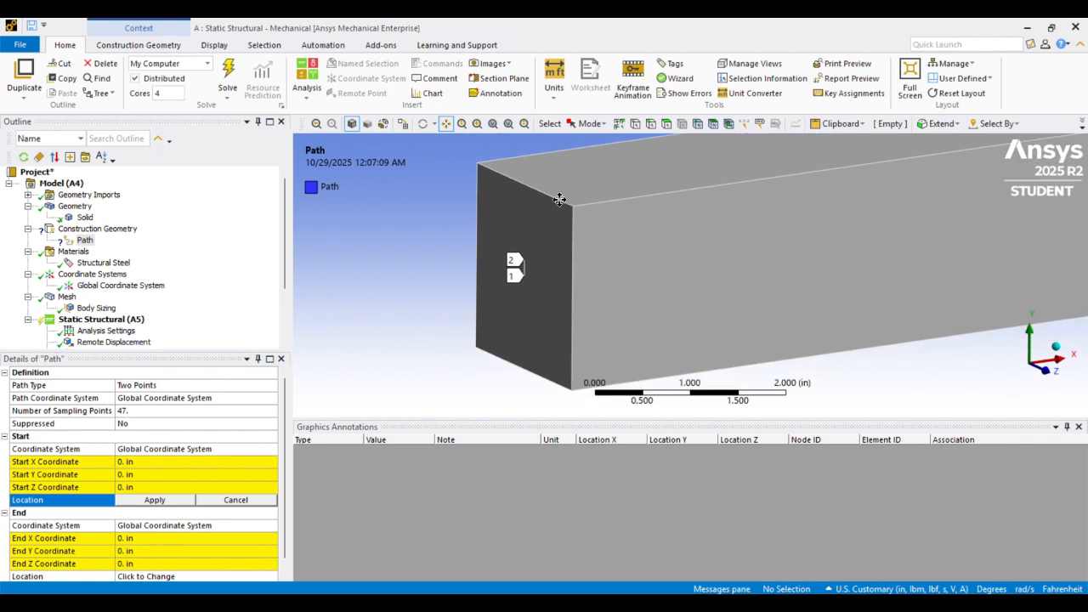
left_click(698, 124)
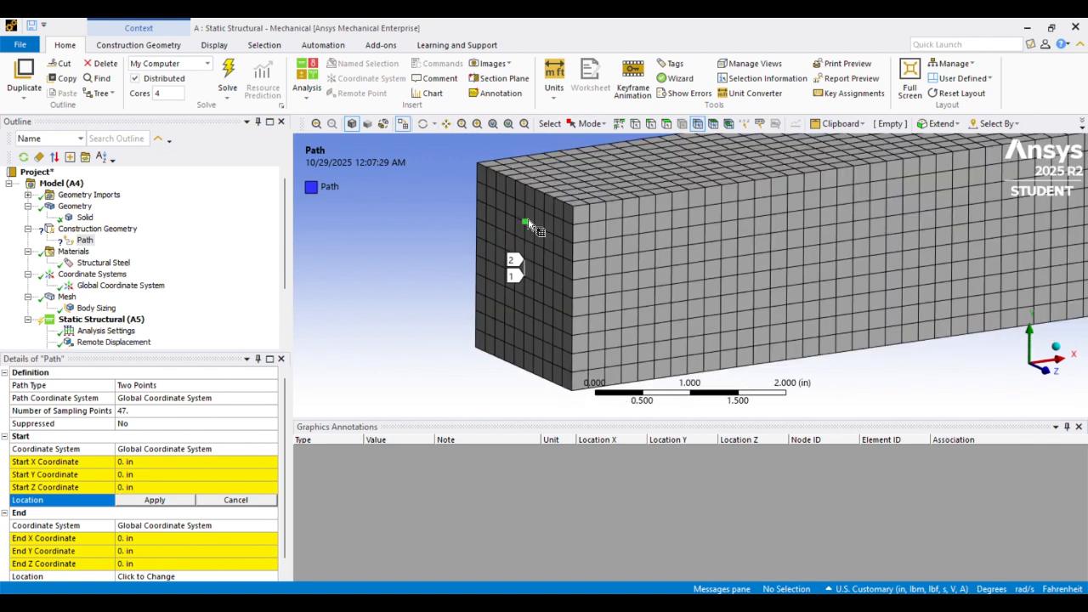
middle_click_drag(538, 183, 572, 187)
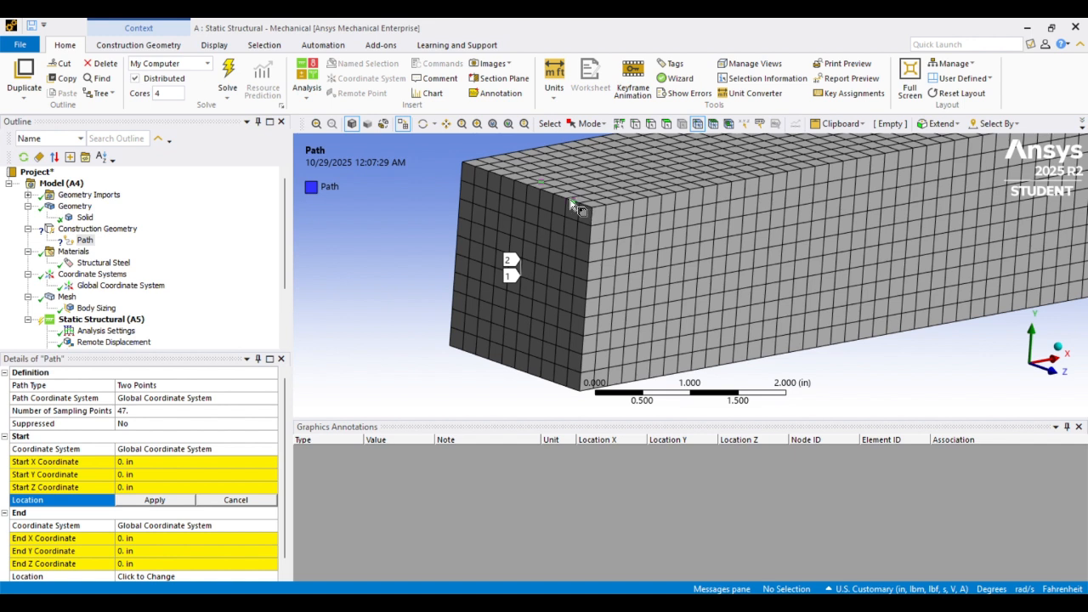
left_click(528, 185)
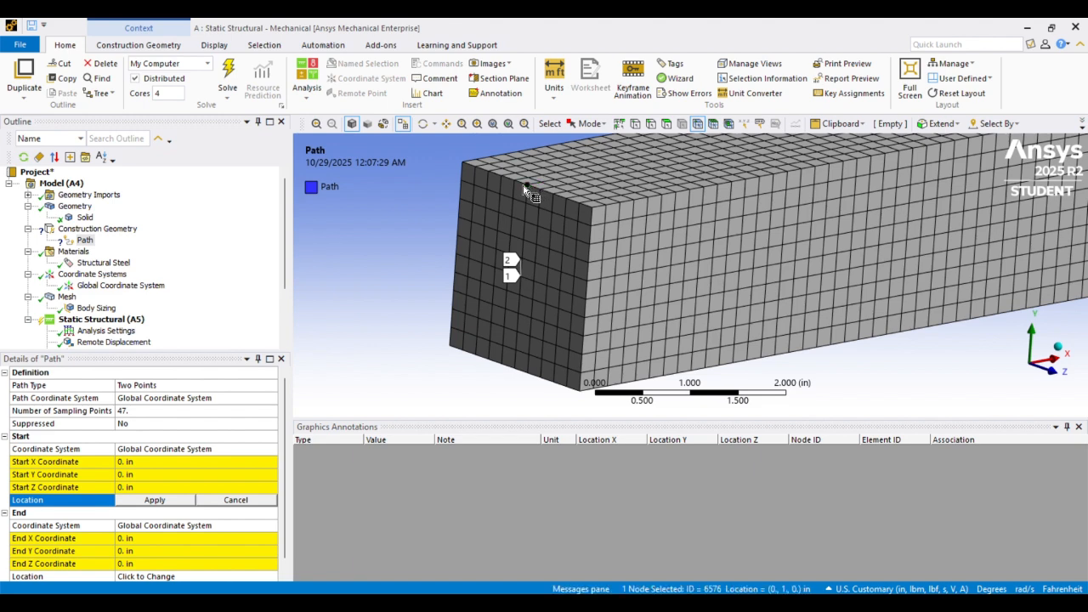
left_click(153, 500)
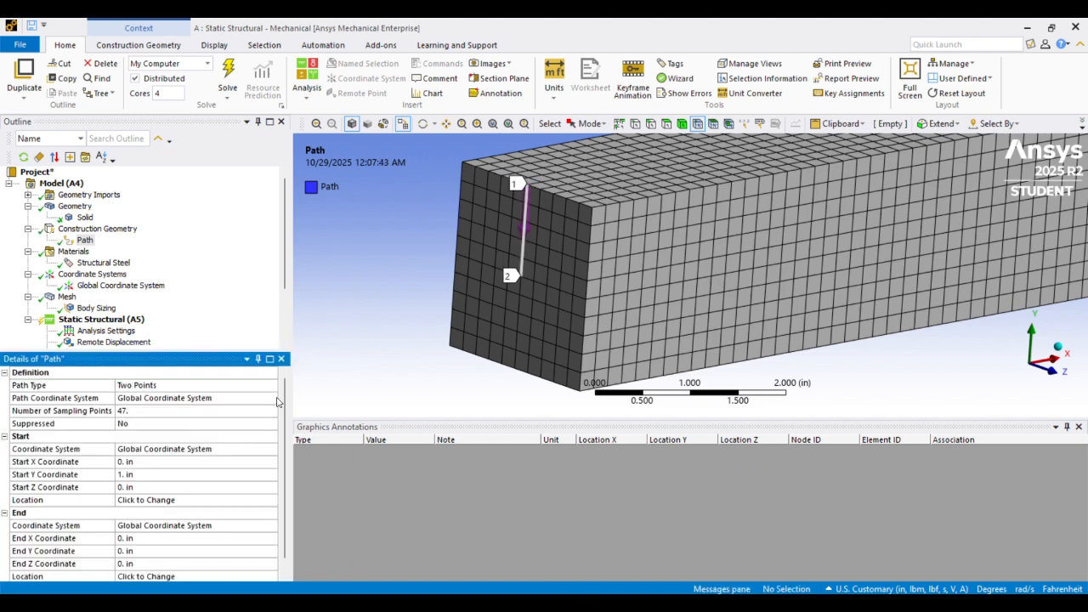
Set the path's end location to the bottom-centre node on the same end face
scroll(154, 495, "down", 1)
left_click(146, 567)
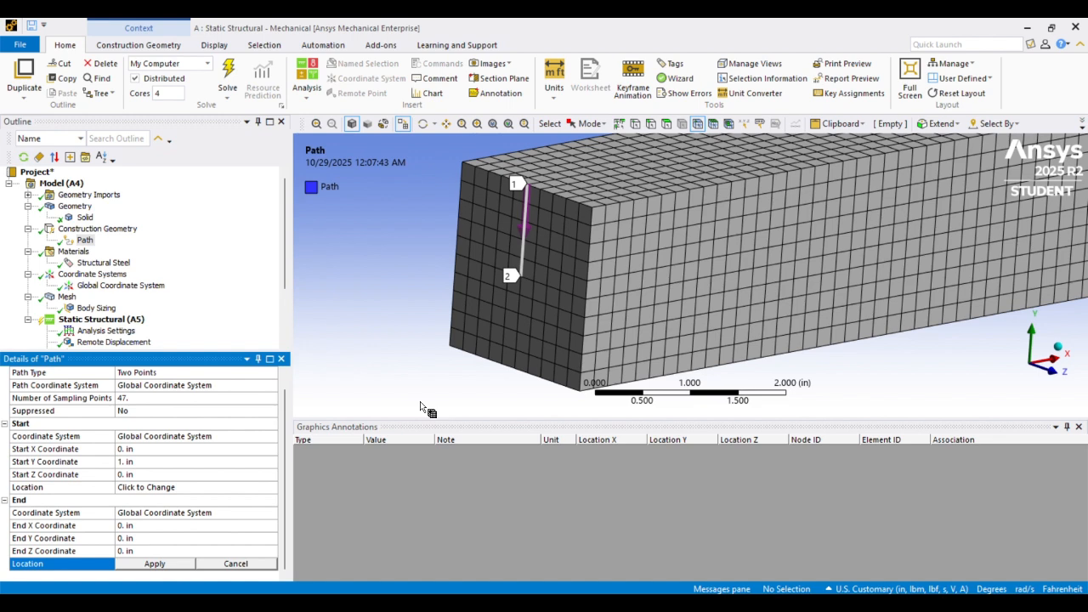
left_click(514, 368)
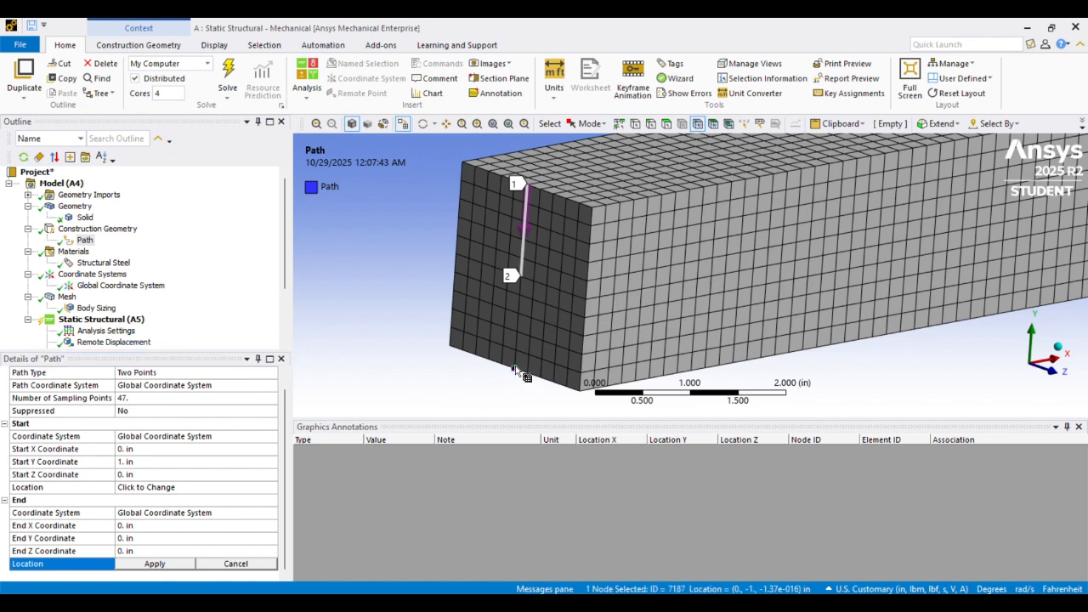
left_click(124, 566)
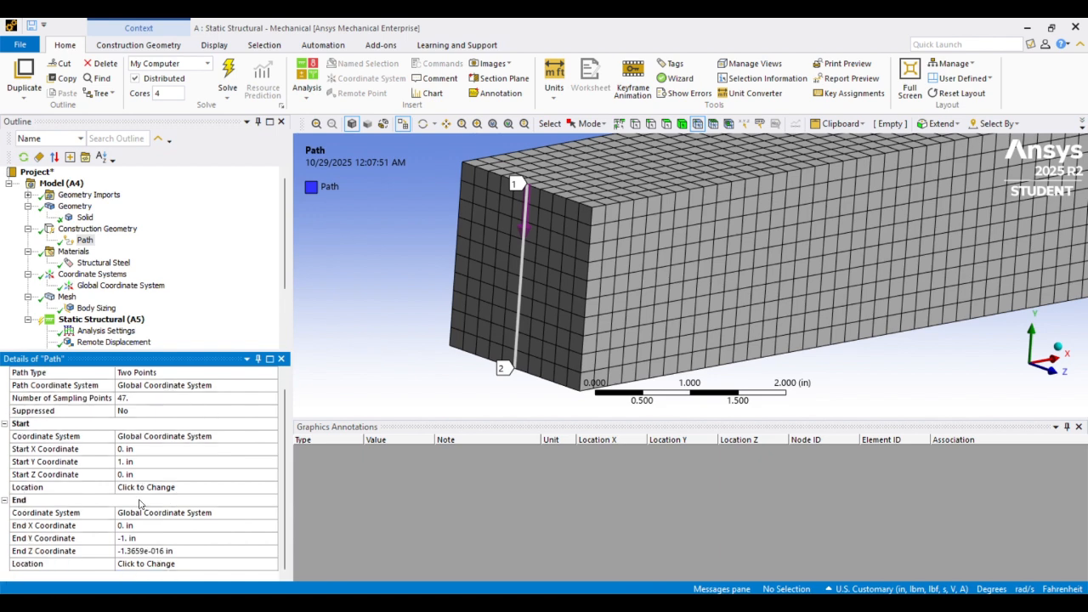
Set the path's End Z Coordinate to 0 in
left_click(135, 551)
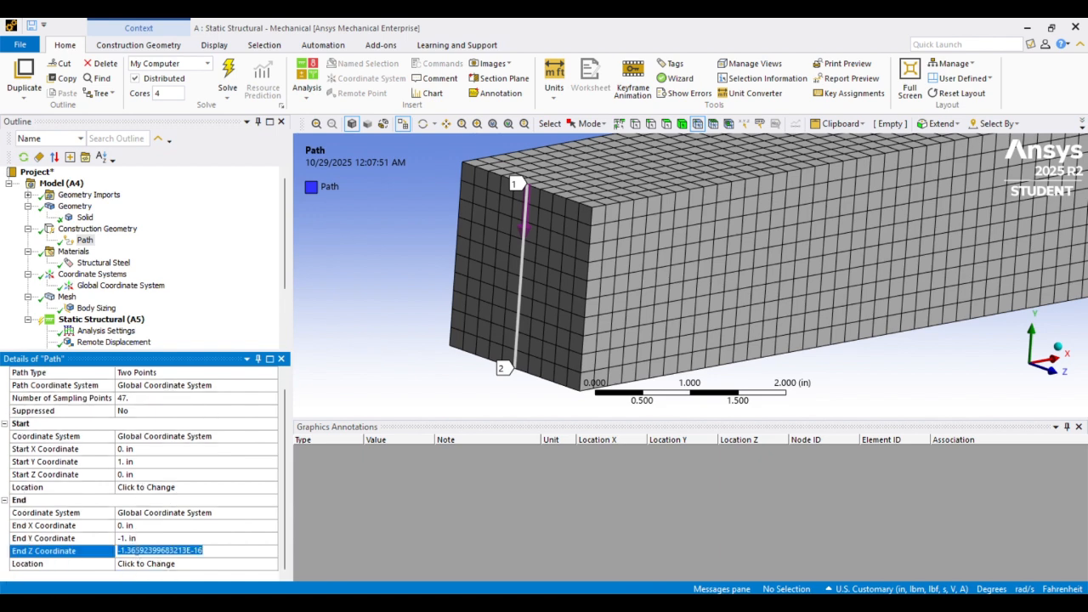
type("0")
key("Return")
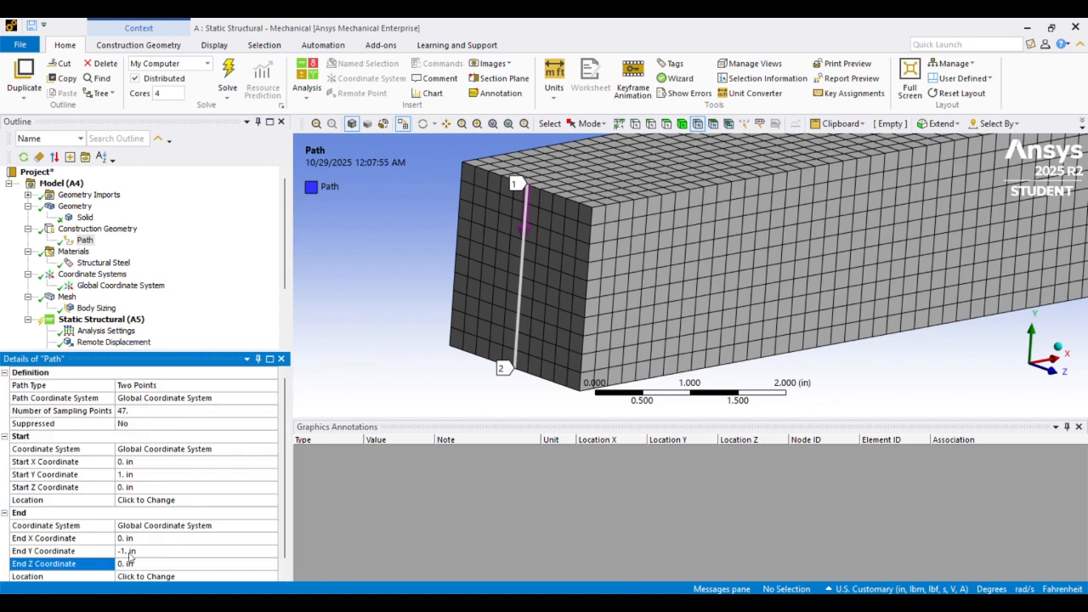
scroll(151, 381, "down", 1)
scroll(110, 255, "down", 3)
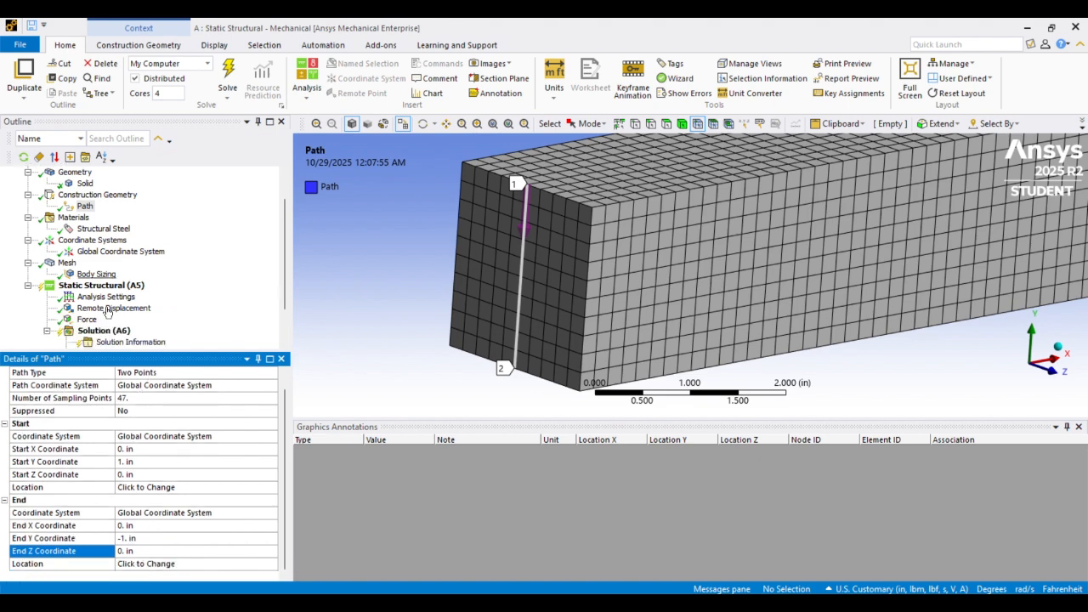
scroll(110, 261, "up", 3)
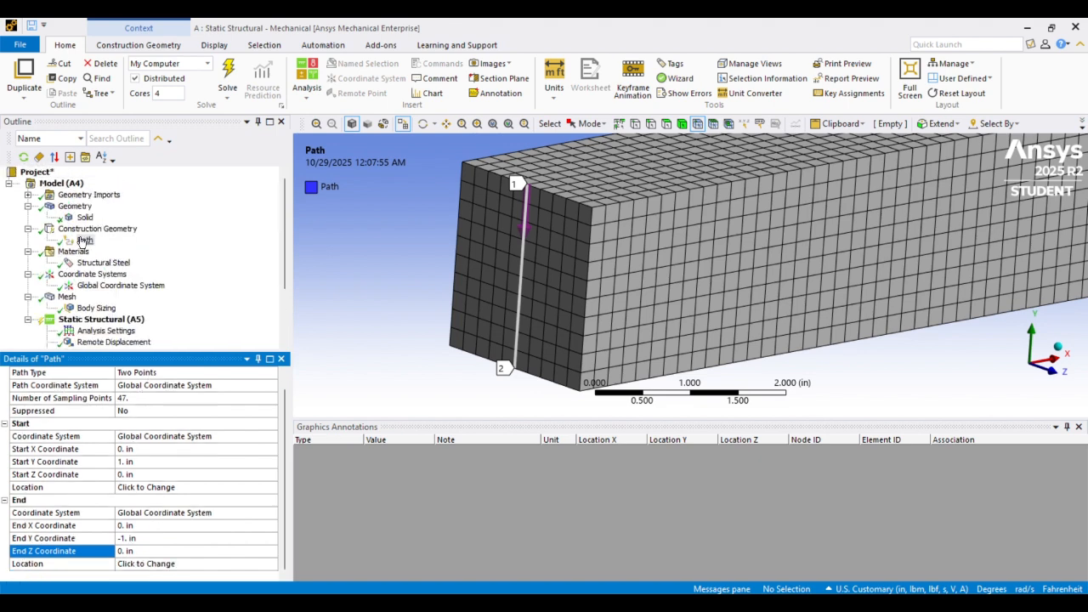
Insert a second Path under Construction Geometry
left_click(88, 230)
right_click(92, 232)
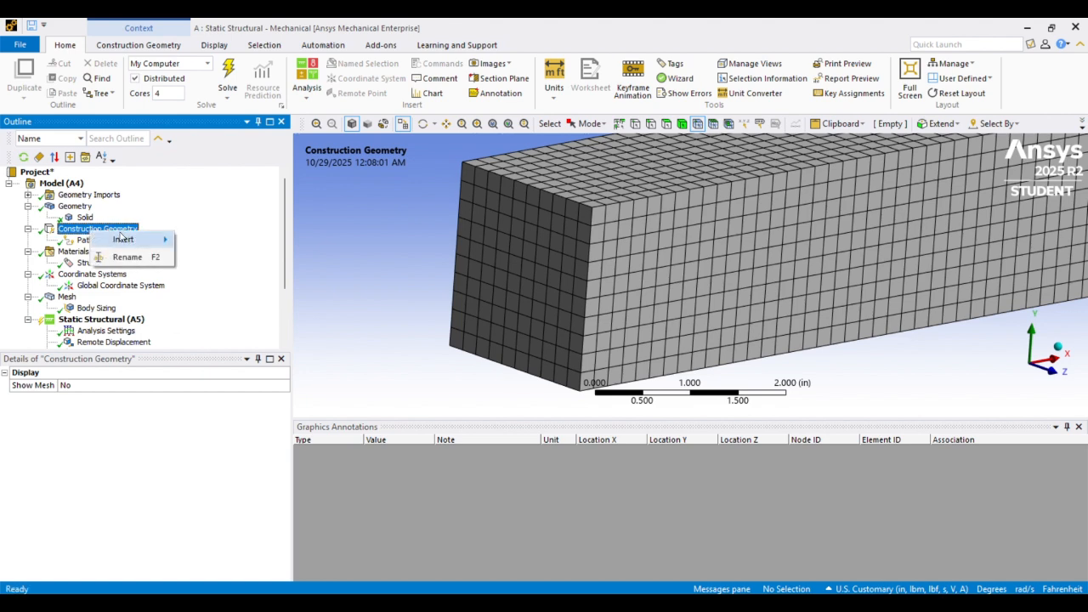
mouse_move(128, 239)
left_click(204, 242)
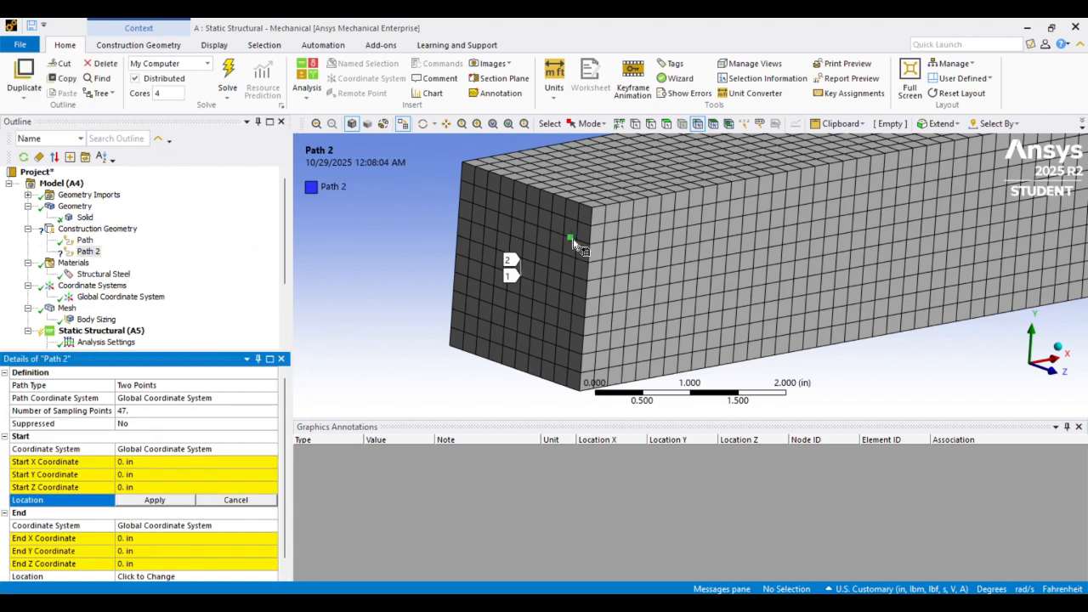
Set the new path's start location to a top-face node about 4 in along the beam
scroll(549, 221, "down", 1)
left_click(449, 125)
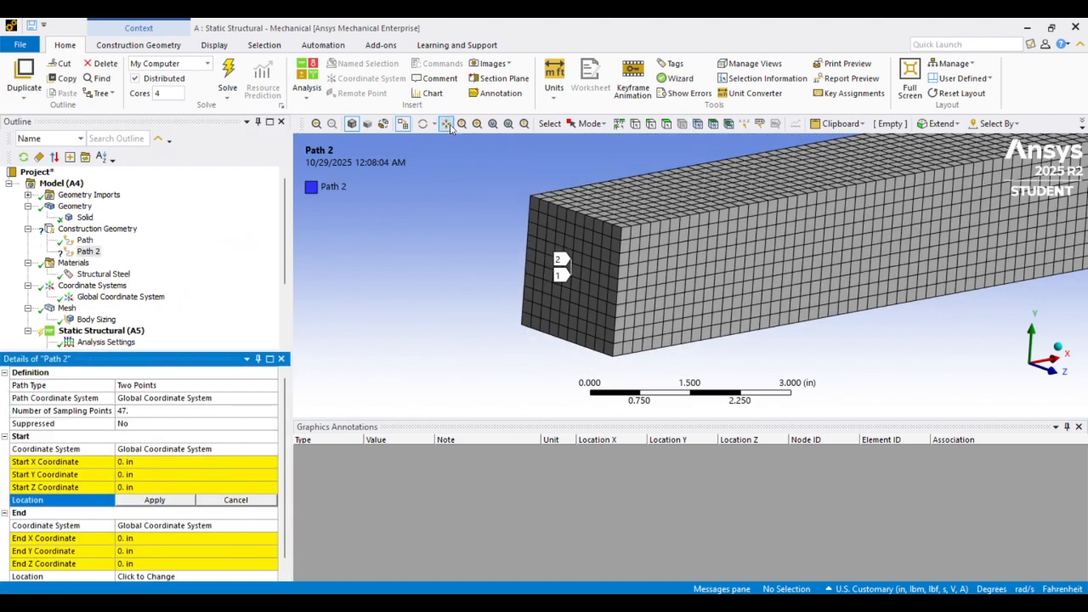
left_click_drag(727, 223, 528, 219)
scroll(531, 219, "down", 1)
scroll(531, 219, "down", 2)
middle_click_drag(590, 225, 487, 227)
middle_click_drag(580, 246, 580, 223)
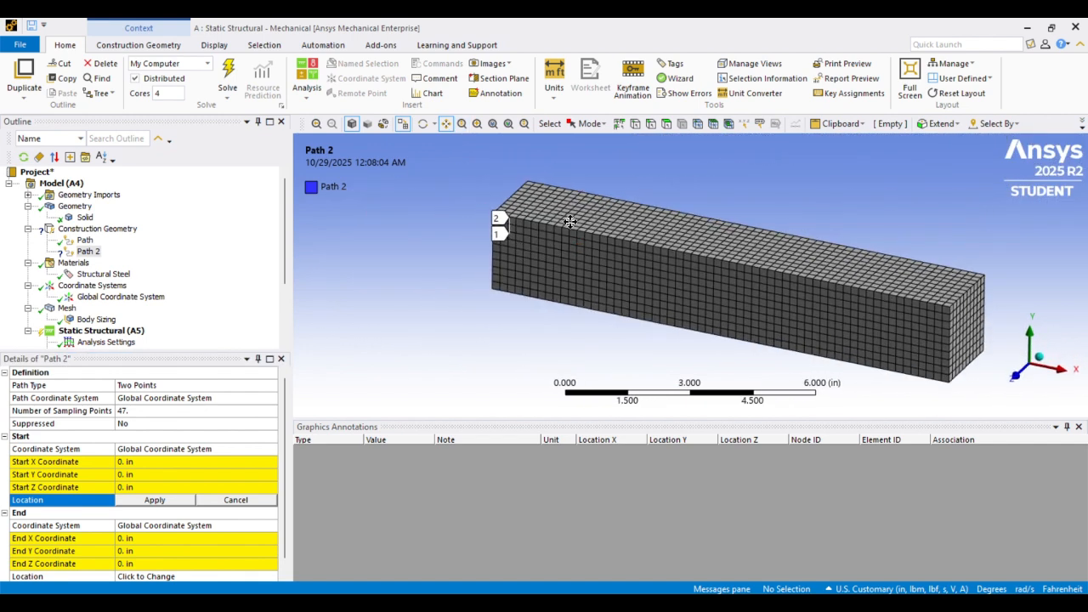
scroll(580, 221, "up", 3)
scroll(580, 221, "down", 3)
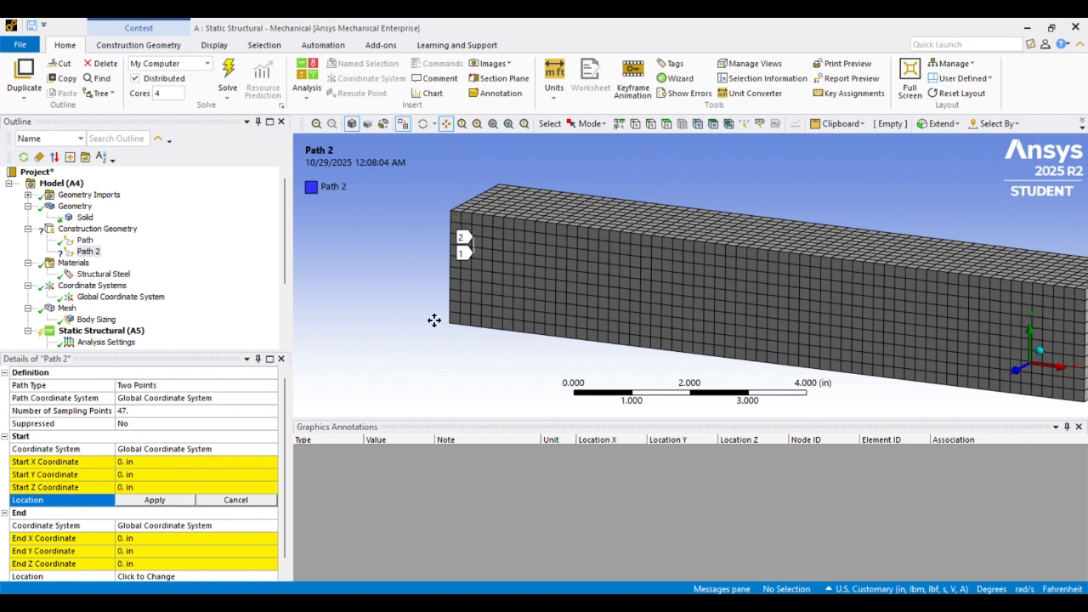
middle_click_drag(574, 233, 625, 230)
left_click_drag(568, 266, 563, 229)
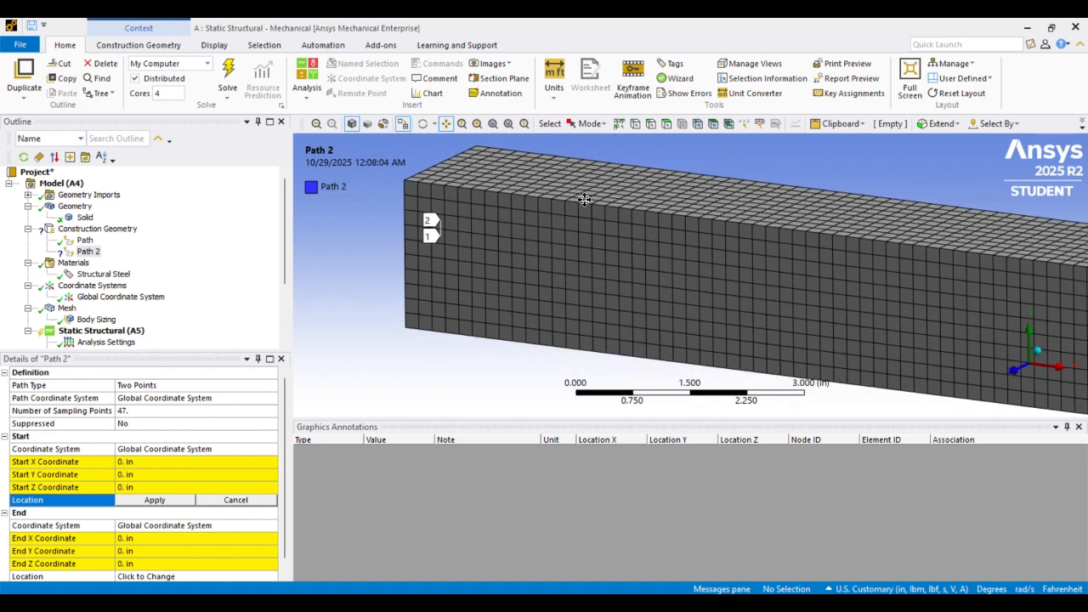
middle_click_drag(584, 200, 588, 206)
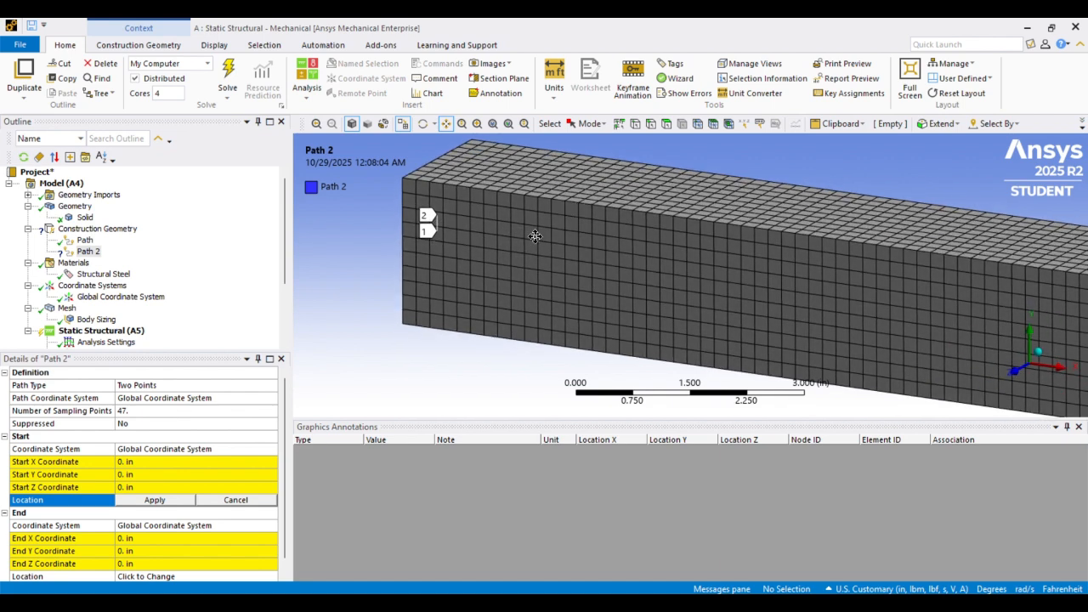
left_click_drag(551, 179, 549, 193)
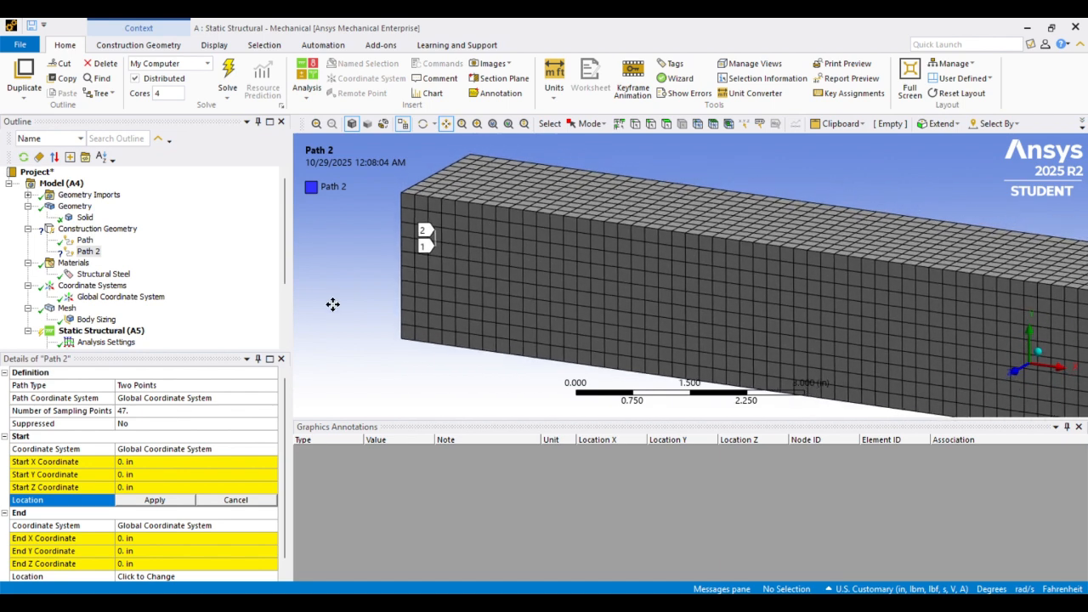
left_click(634, 125)
middle_click_drag(671, 177, 666, 198)
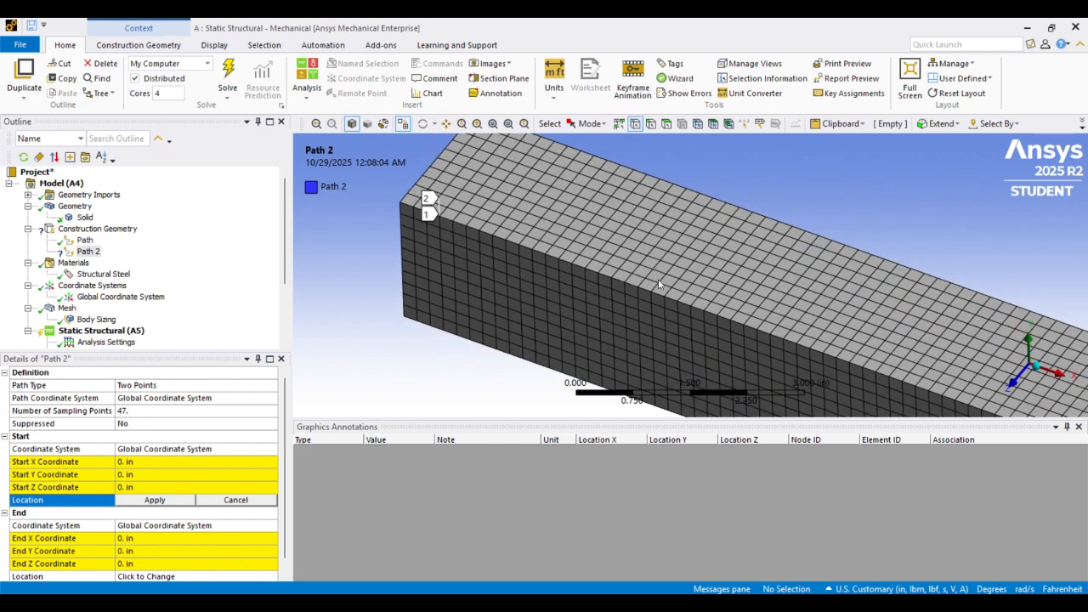
scroll(668, 279, "up", 2)
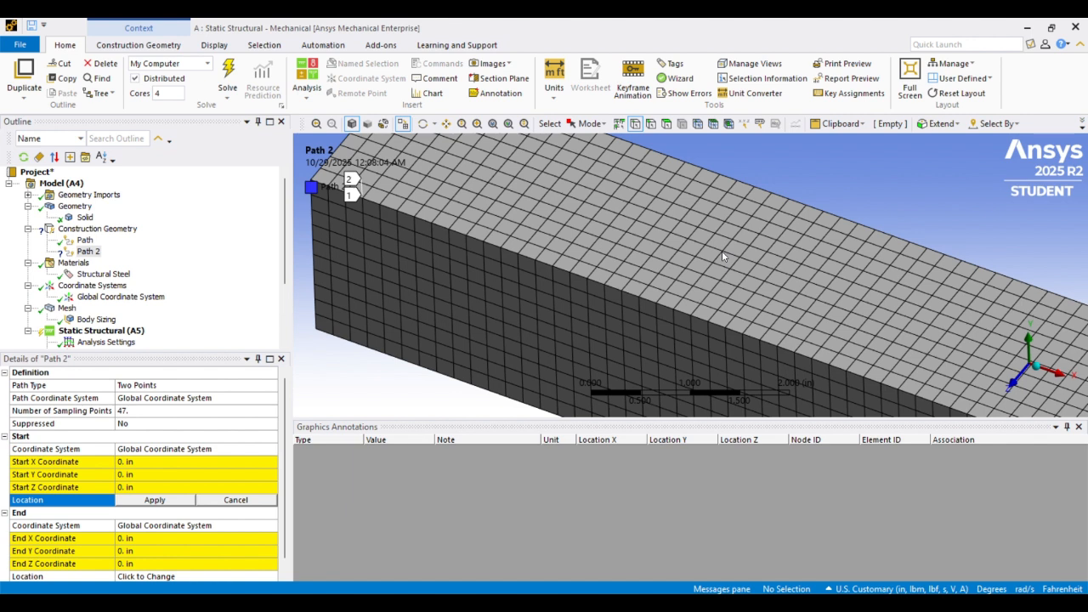
left_click(697, 124)
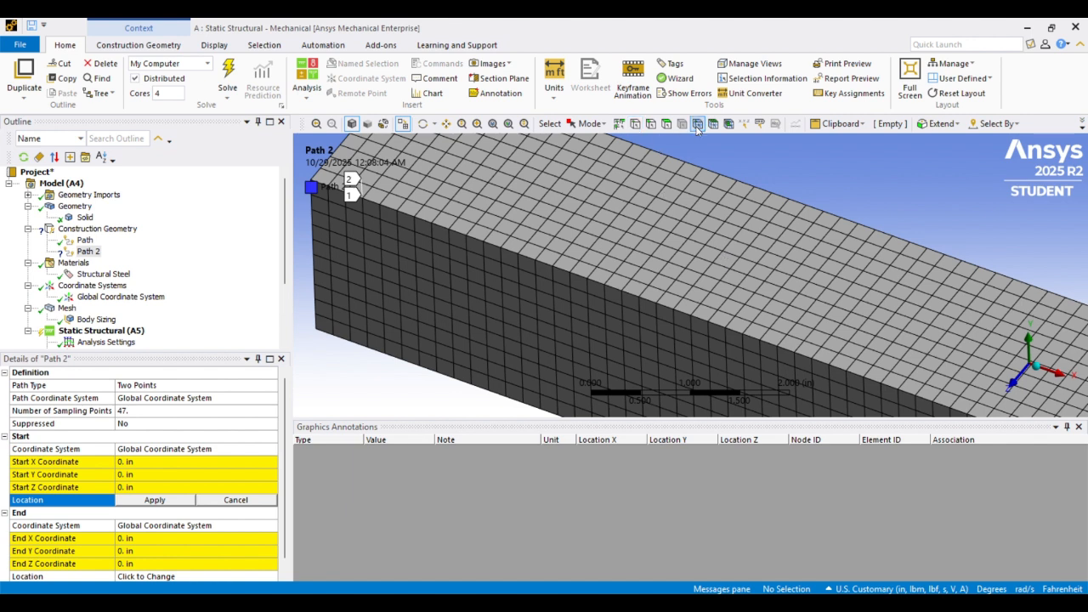
left_click(705, 246)
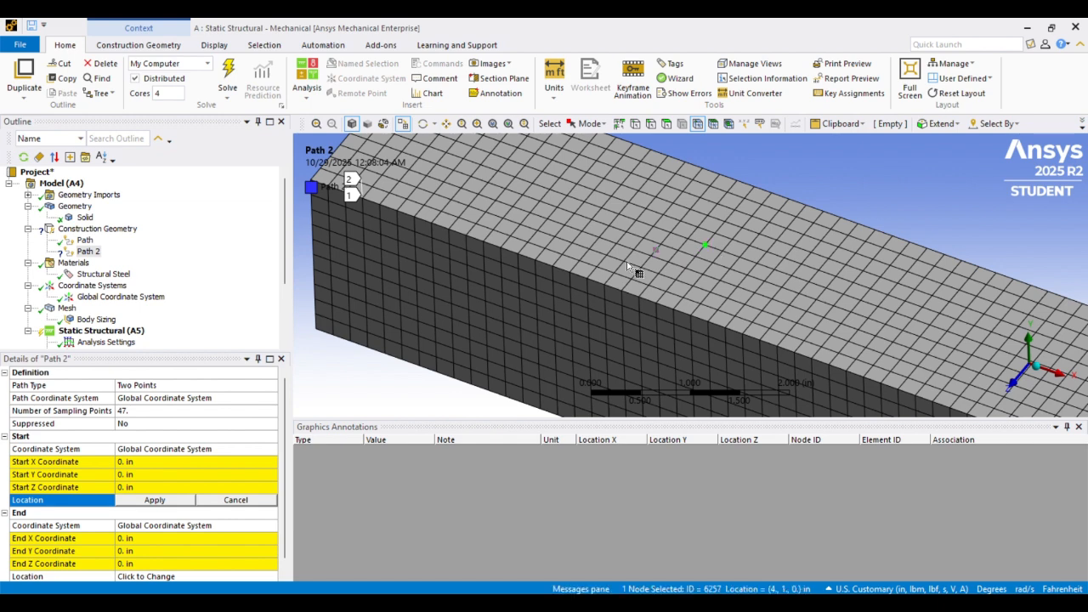
left_click(144, 502)
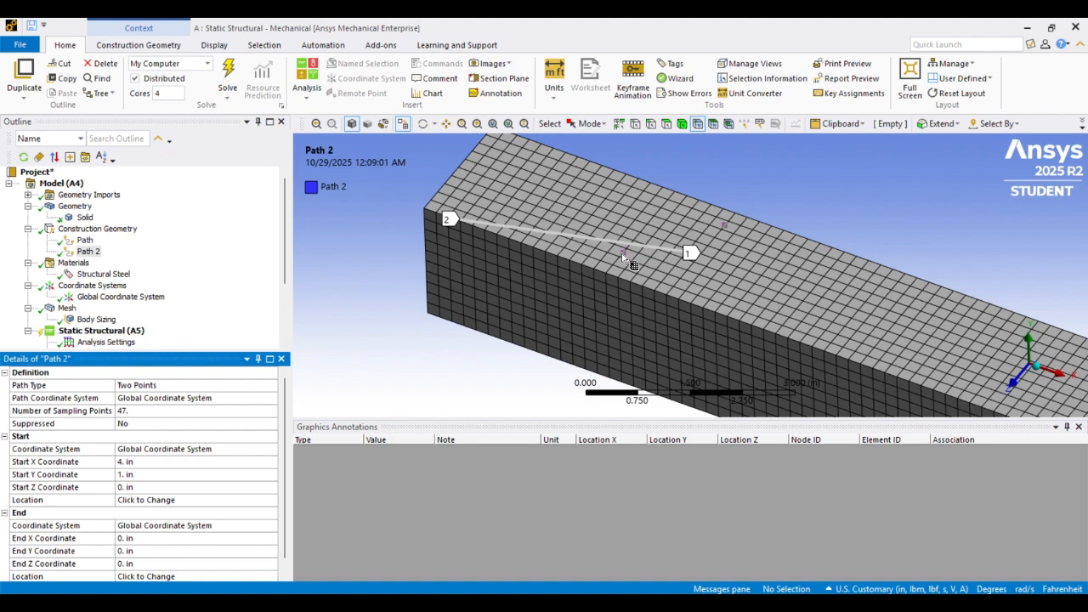
Set the path's end location to the bottom-face node below the start point
scroll(203, 420, "down", 1)
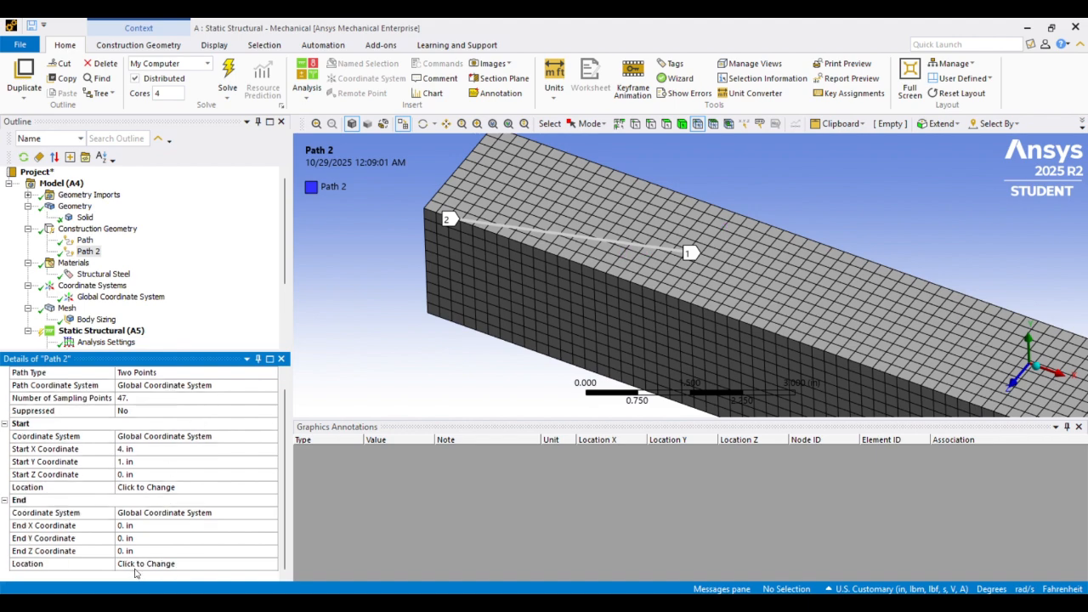
left_click(138, 566)
middle_click_drag(654, 320, 719, 189)
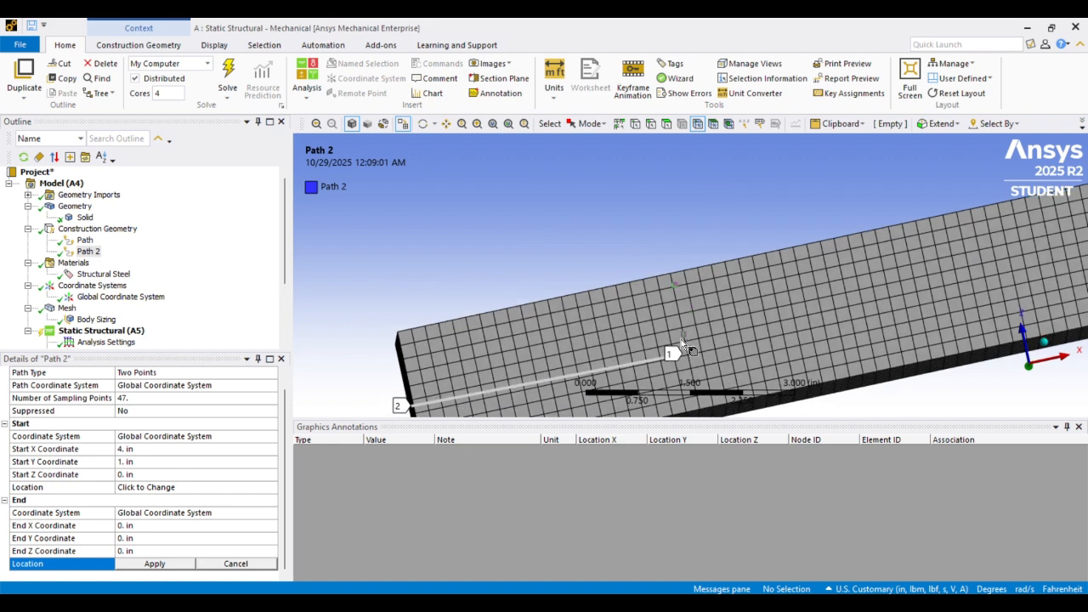
scroll(684, 346, "down", 3)
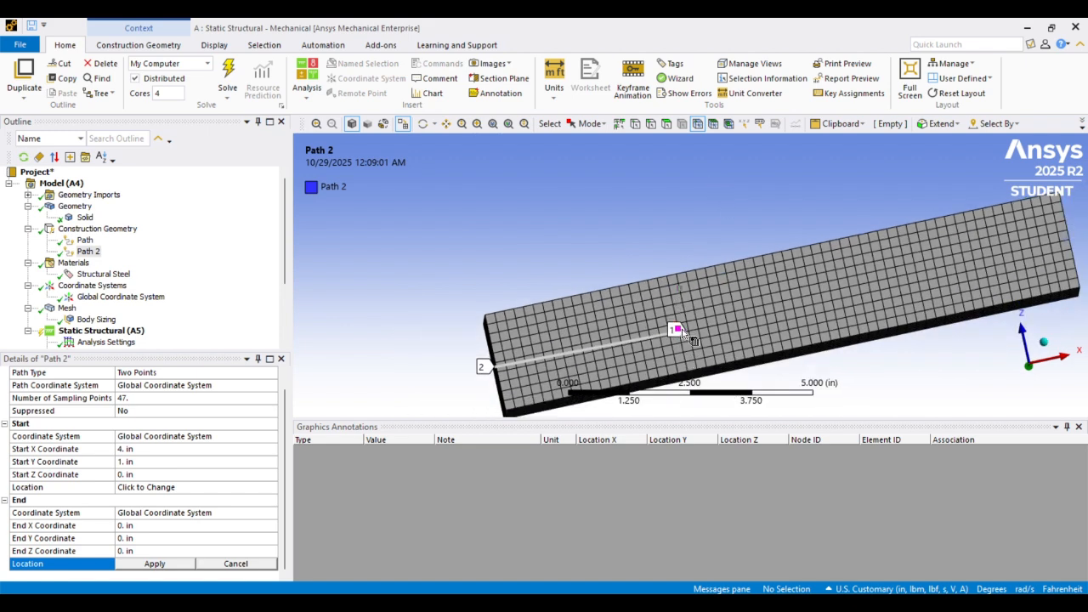
left_click(682, 331)
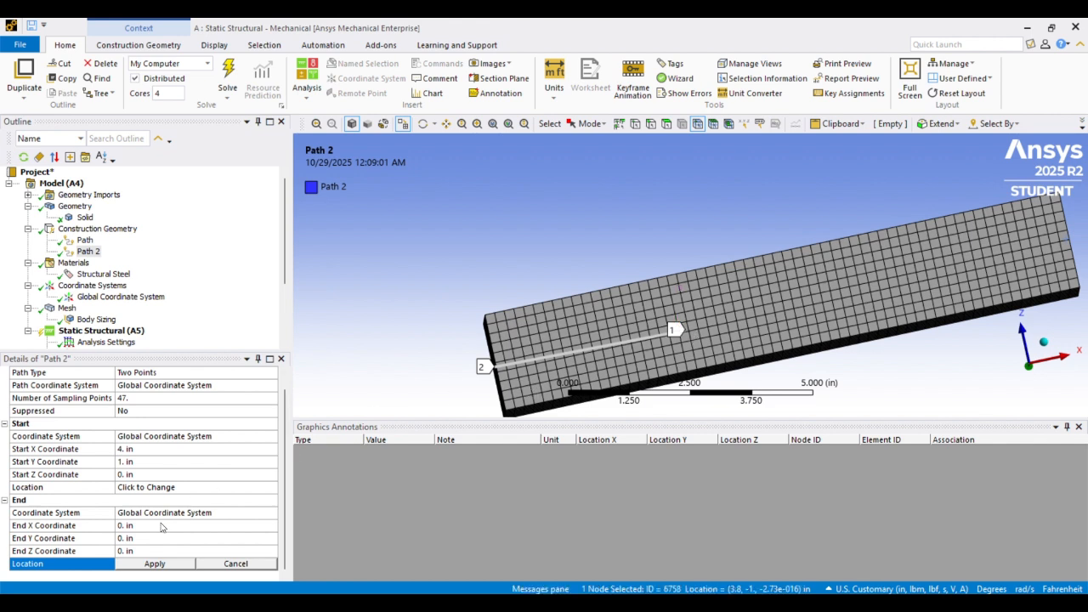
left_click(153, 564)
Try to set End X Coordinate to 4 and set the path's End Z Coordinate to 0 in
scroll(189, 446, "down", 1)
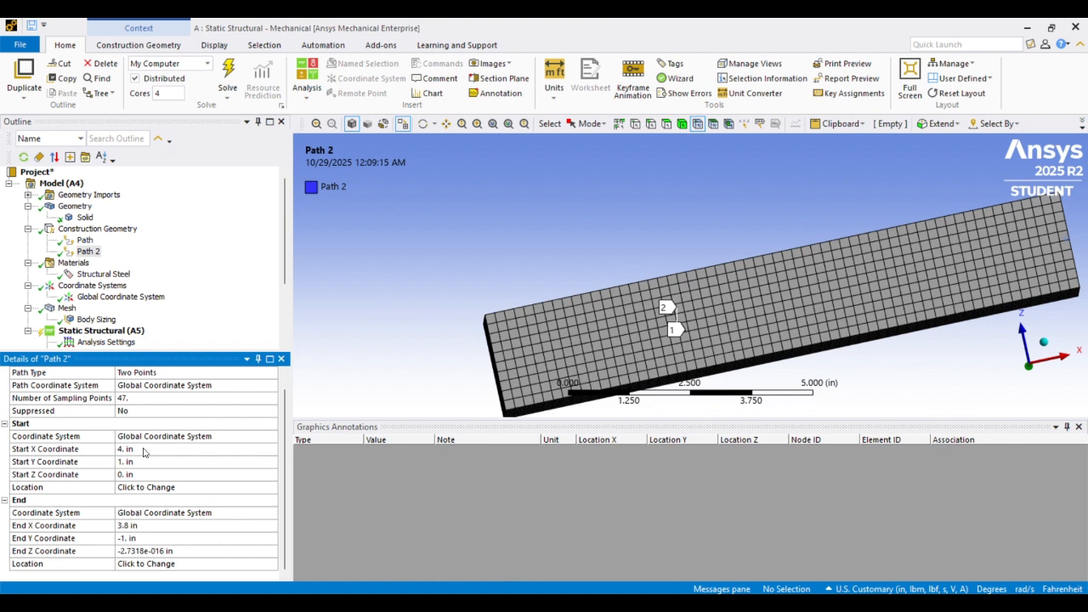
left_click(135, 526)
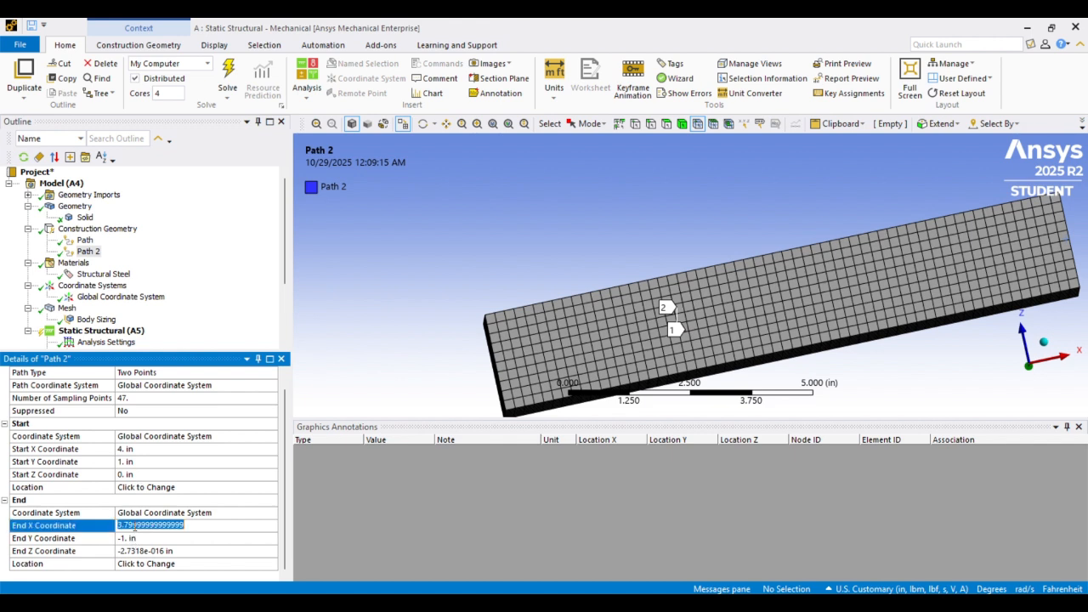
type("4in")
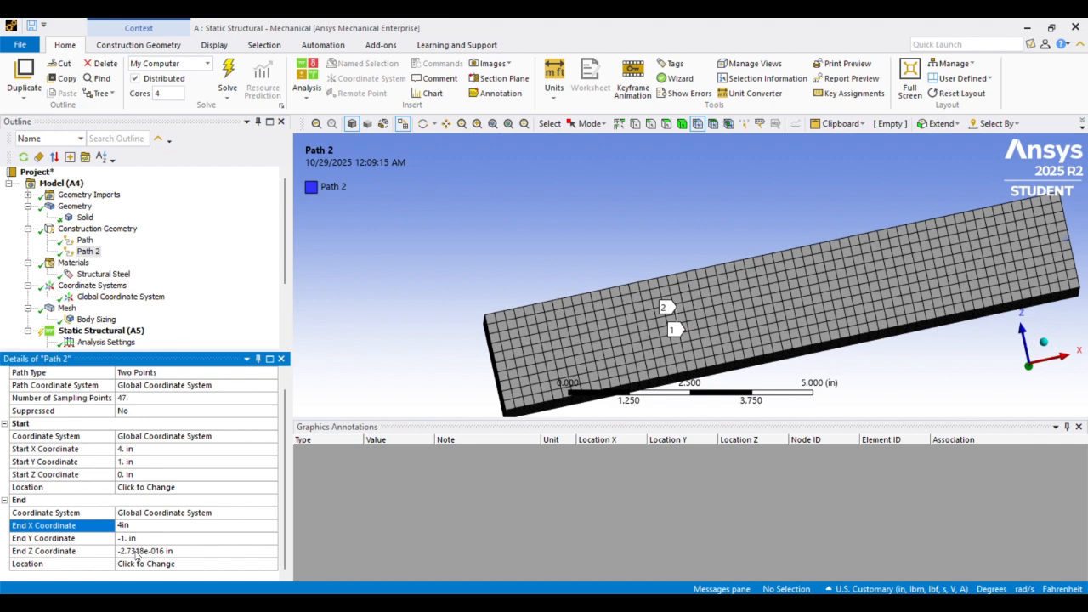
left_click(136, 551)
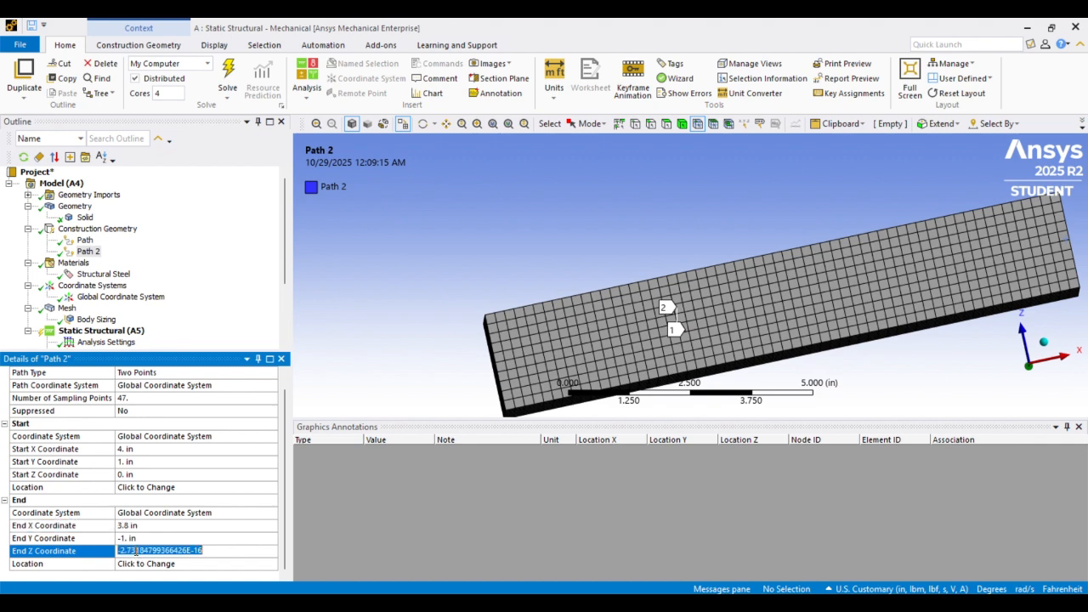
type("0")
key("Return")
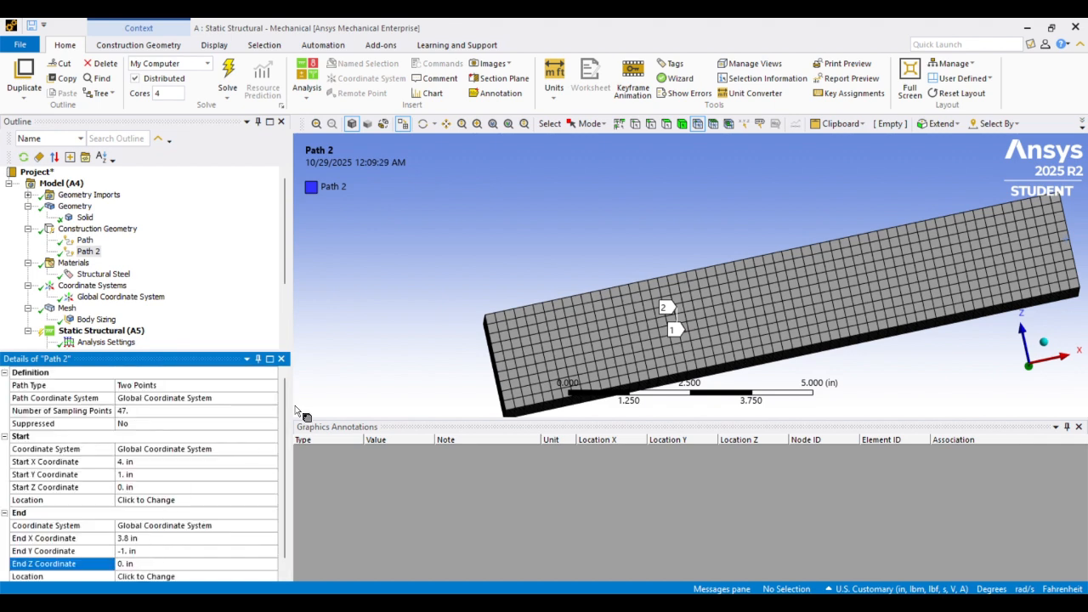
Set the path's End X Coordinate to 4 in so the path runs vertically
mouse_move(613, 293)
middle_mouse_down()
mouse_move(637, 224)
mouse_move(627, 303)
mouse_move(457, 314)
mouse_move(433, 297)
mouse_move(641, 284)
mouse_move(626, 280)
mouse_move(624, 297)
middle_mouse_up()
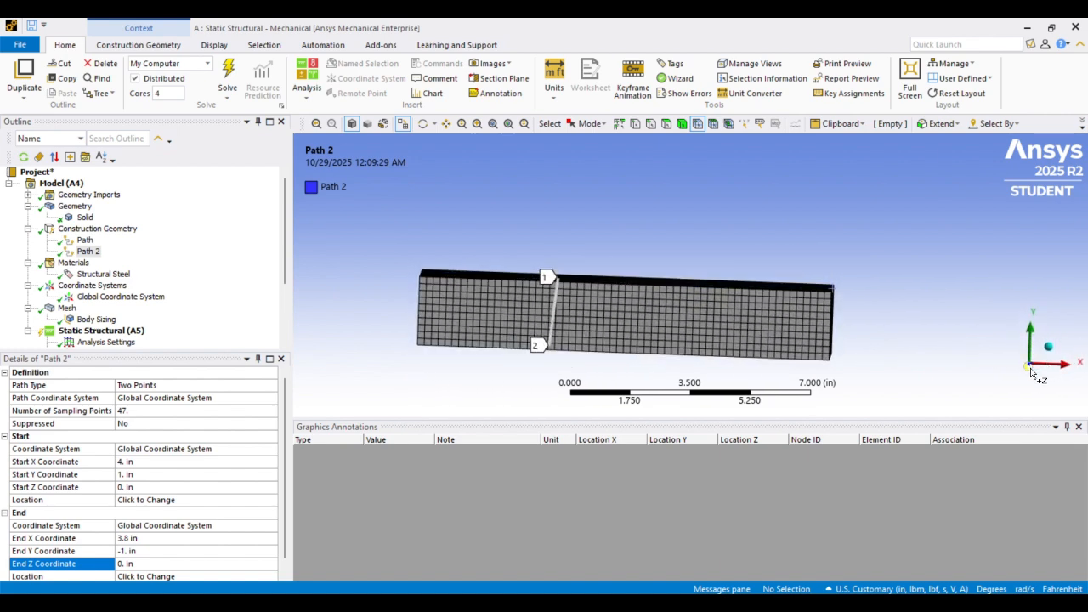
left_click(1030, 368)
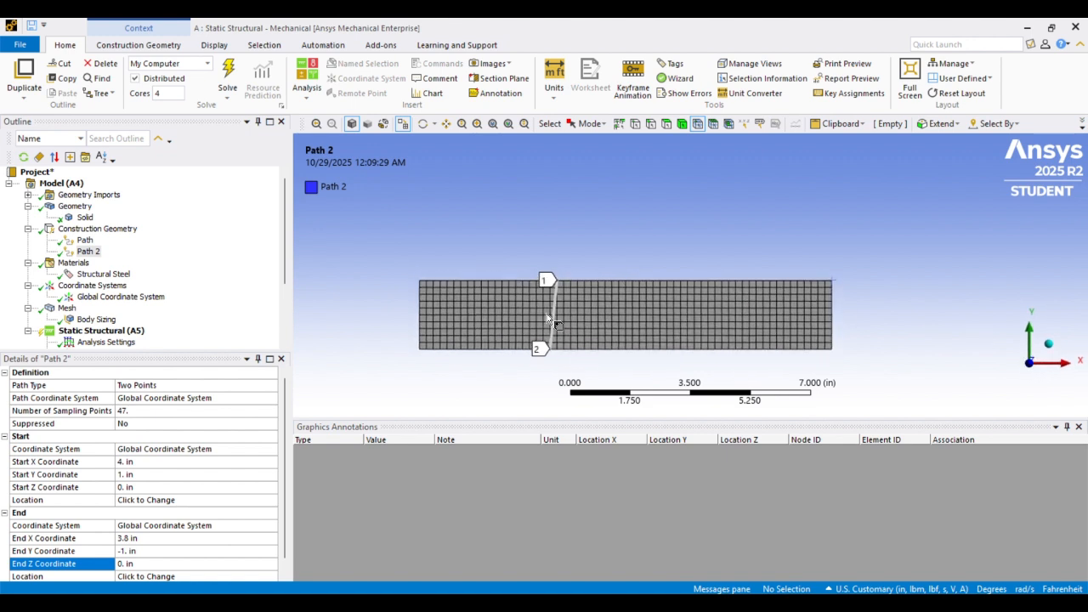
left_click(157, 538)
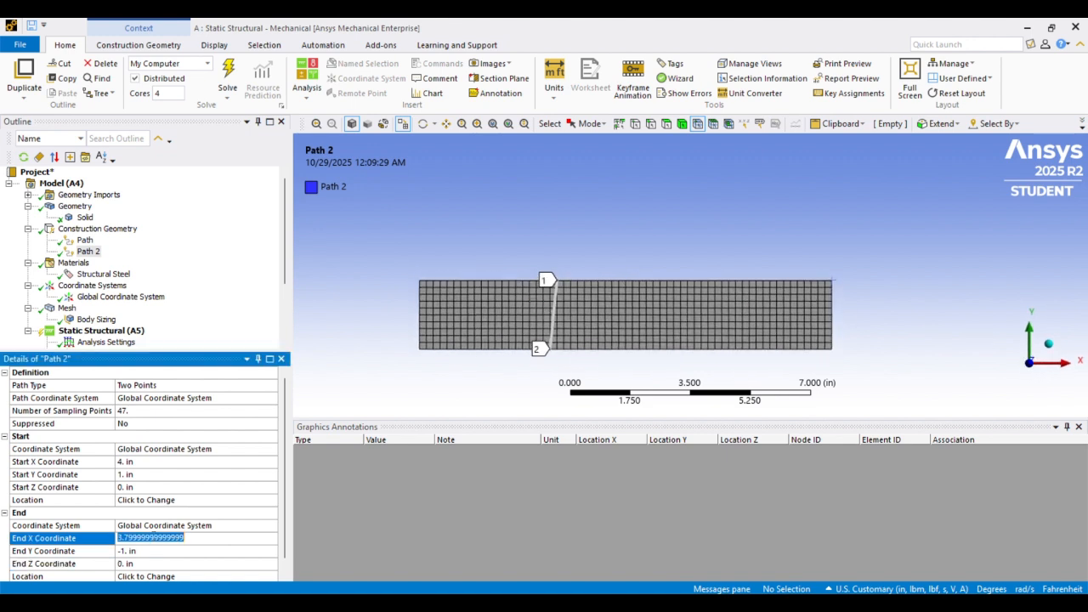
type("4")
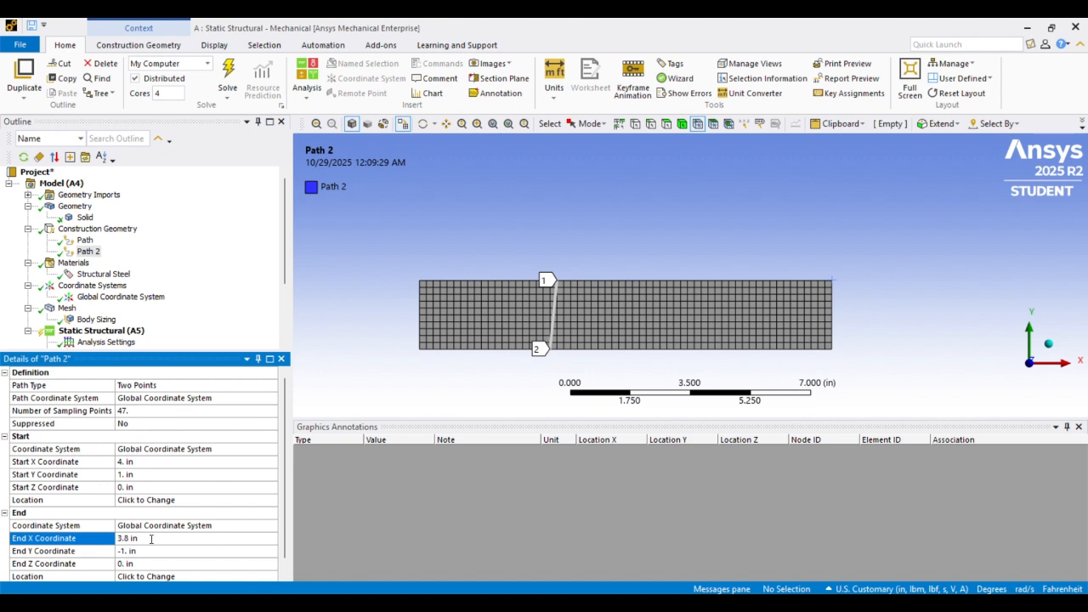
scroll(181, 537, "down", 1)
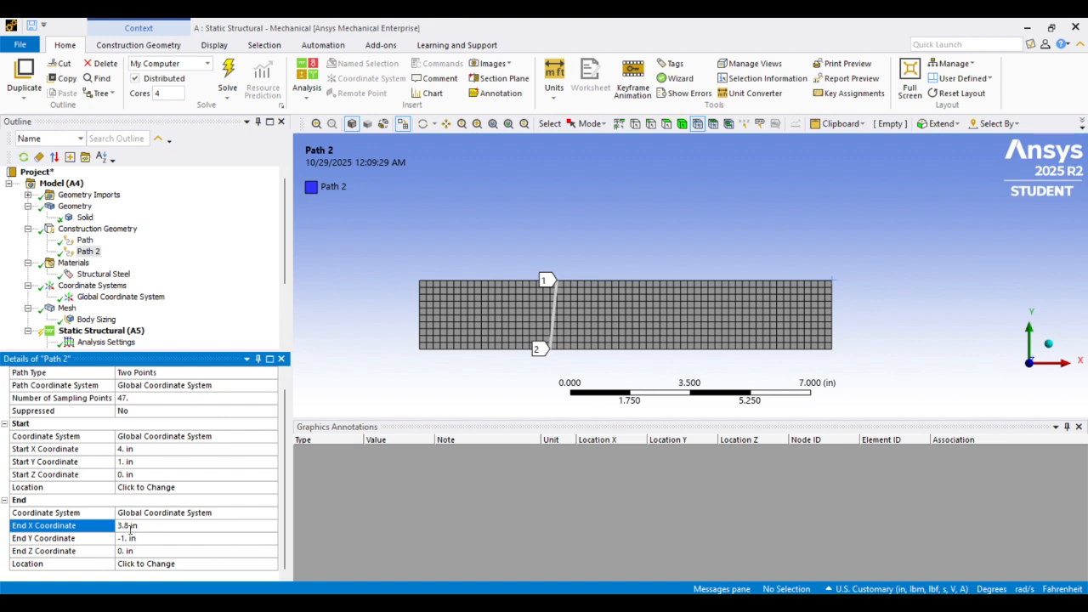
left_click(129, 526)
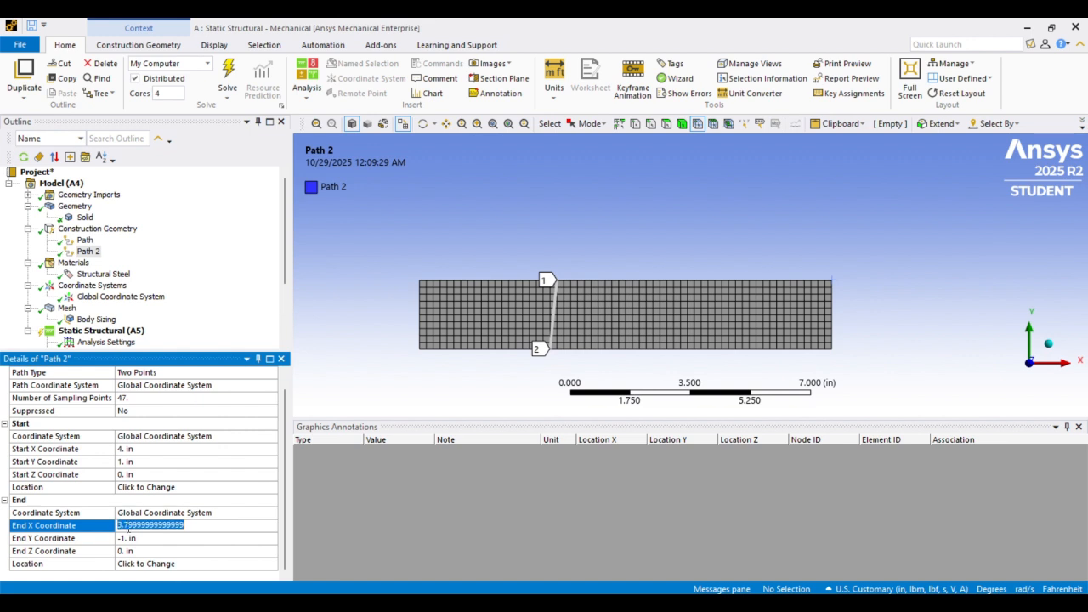
type("4")
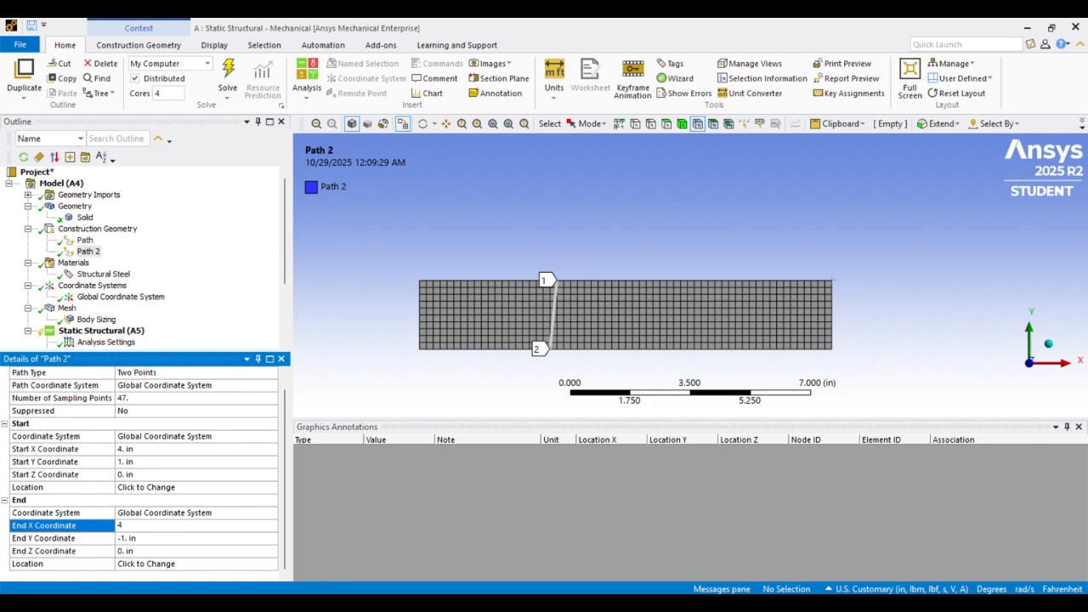
key("Return")
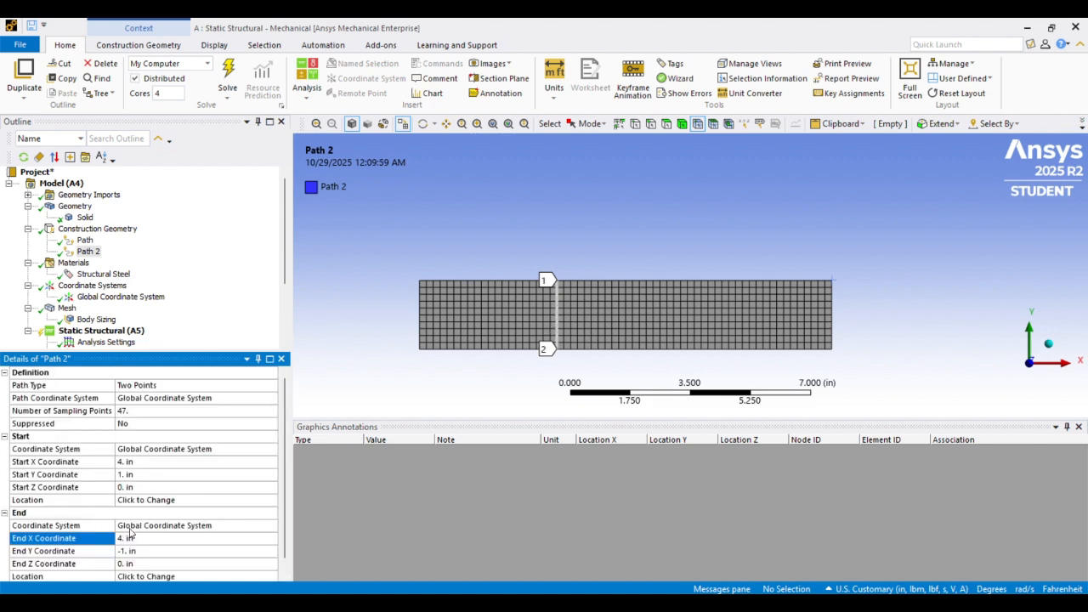
Insert a Linearized Stress Normal result under the Solution
scroll(193, 491, "down", 1)
scroll(571, 302, "up", 10)
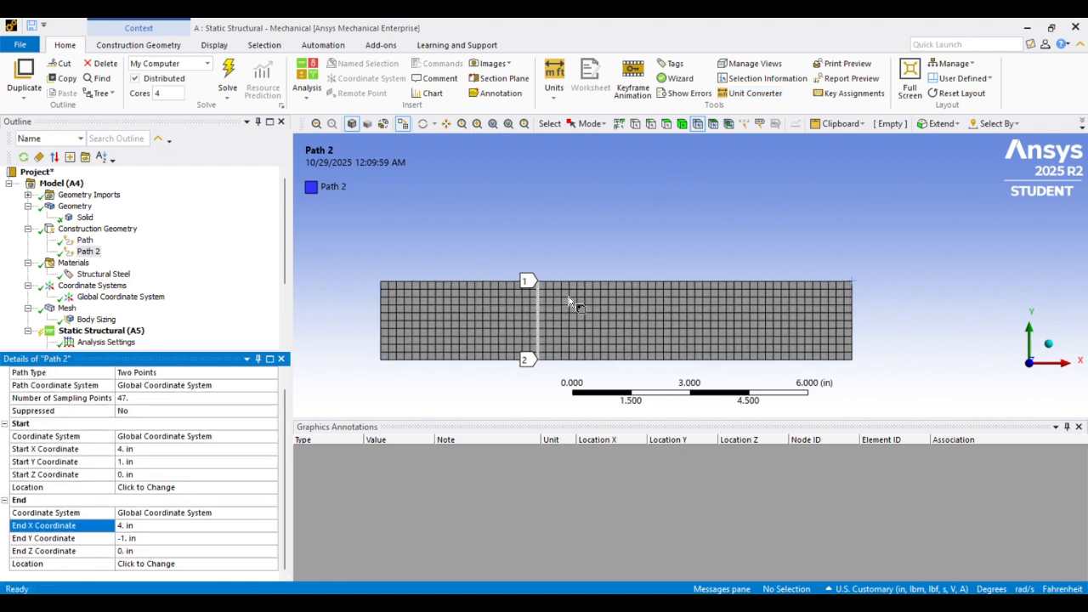
scroll(597, 174, "down", 7)
scroll(594, 167, "down", 1)
middle_click_drag(678, 199, 618, 218)
scroll(81, 258, "down", 3)
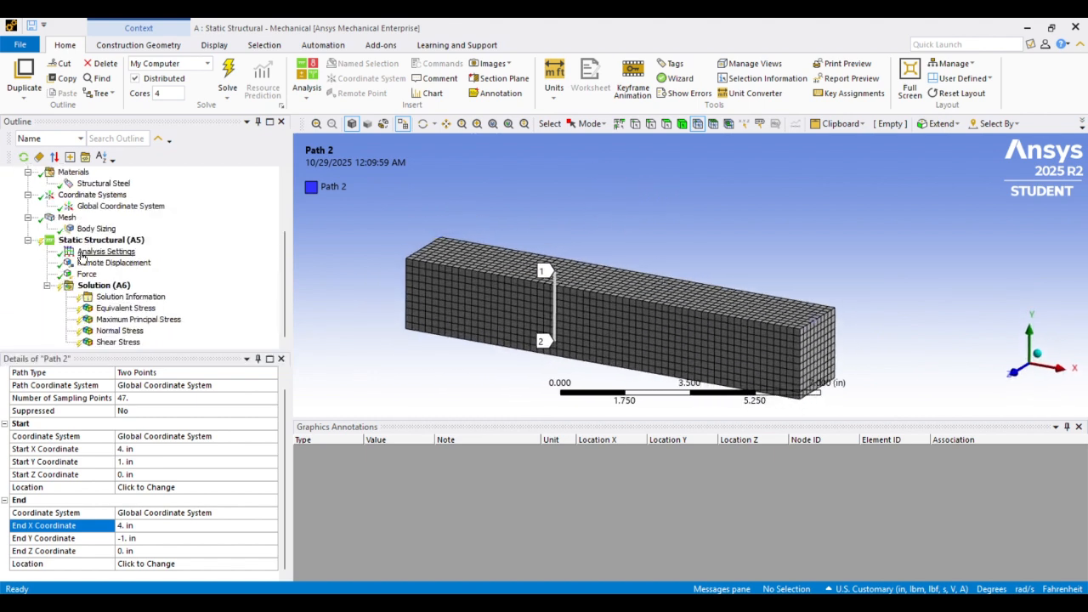
left_click(107, 287)
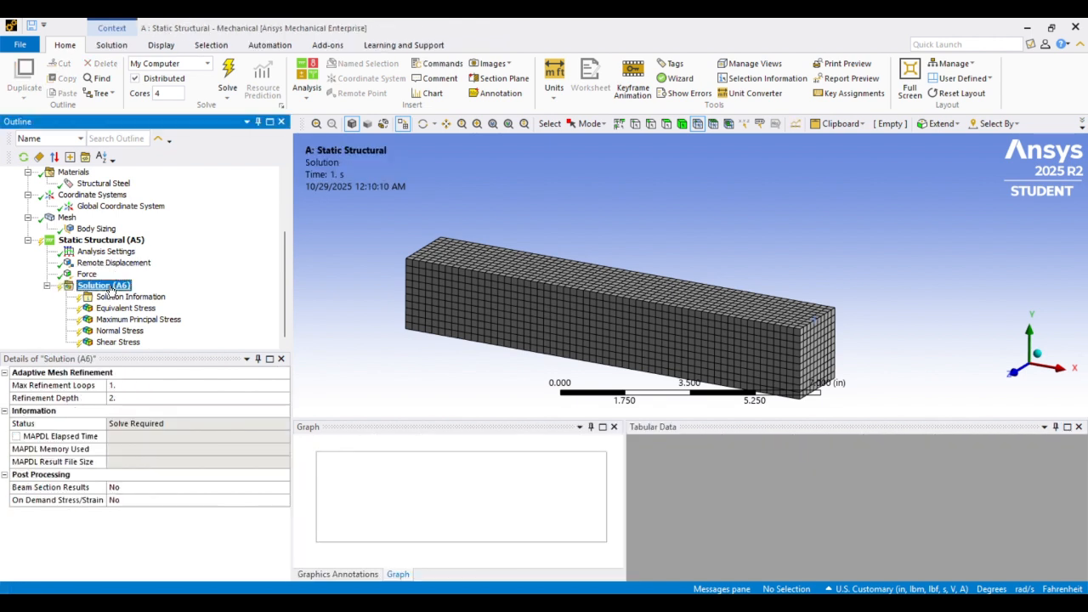
right_click(111, 290)
mouse_move(158, 297)
mouse_move(321, 308)
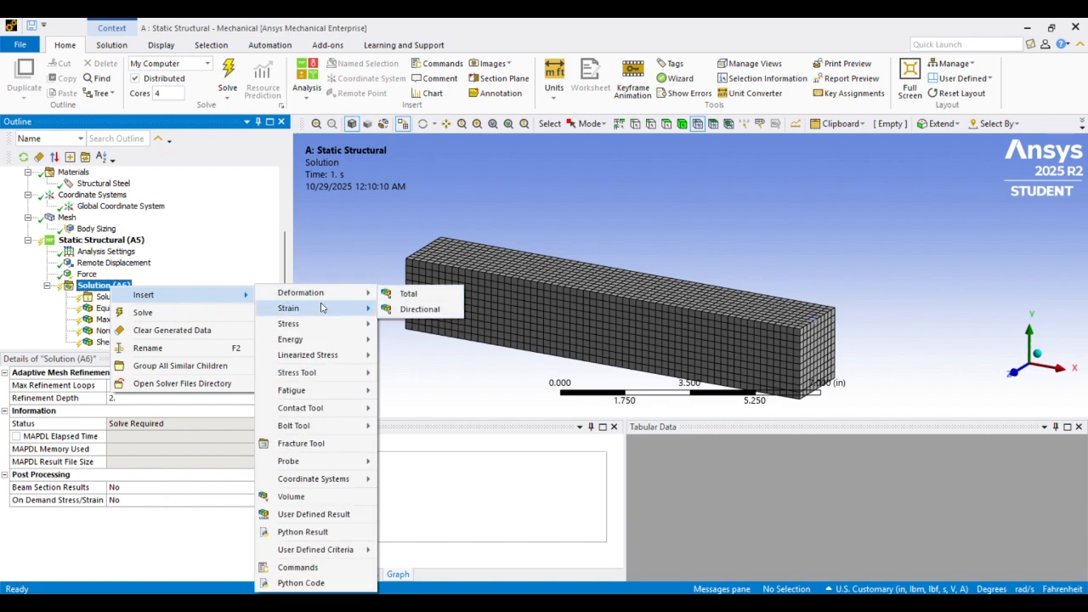
mouse_move(327, 357)
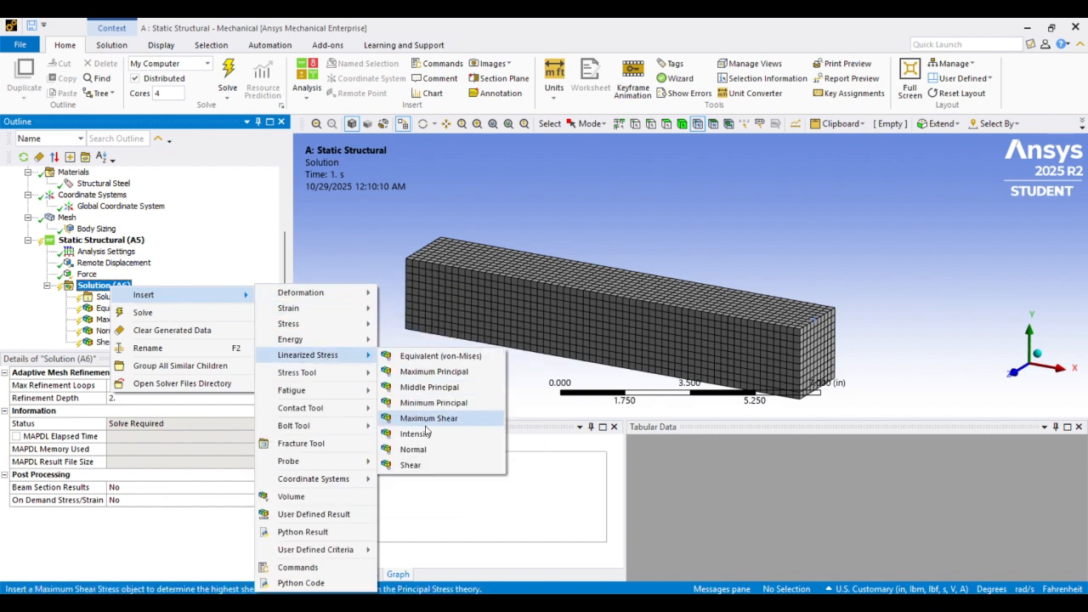
left_click(413, 449)
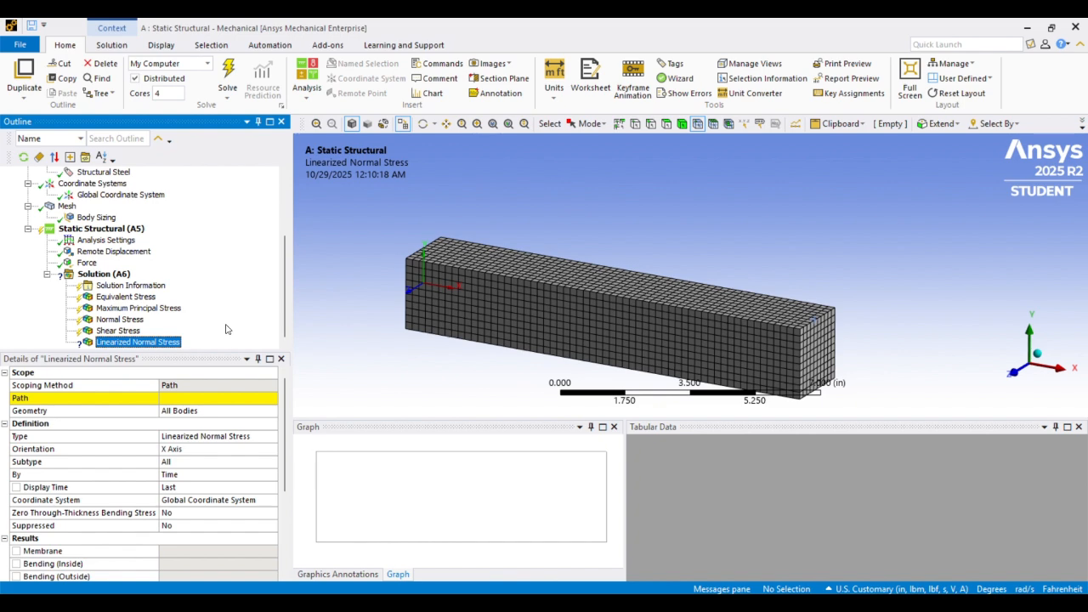
Scope the Linearized Normal Stress result to the path named Path
left_click(272, 398)
left_click(242, 414)
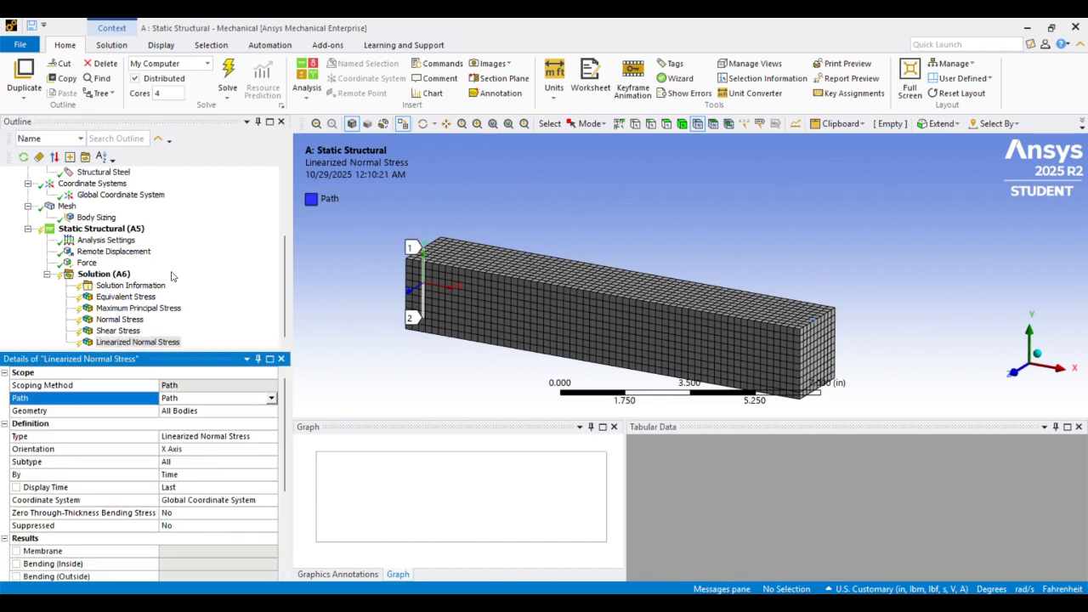
Insert a Linearized Shear Stress result under the Solution and scope it to Path 2
left_click(103, 274)
right_click(106, 273)
mouse_move(226, 284)
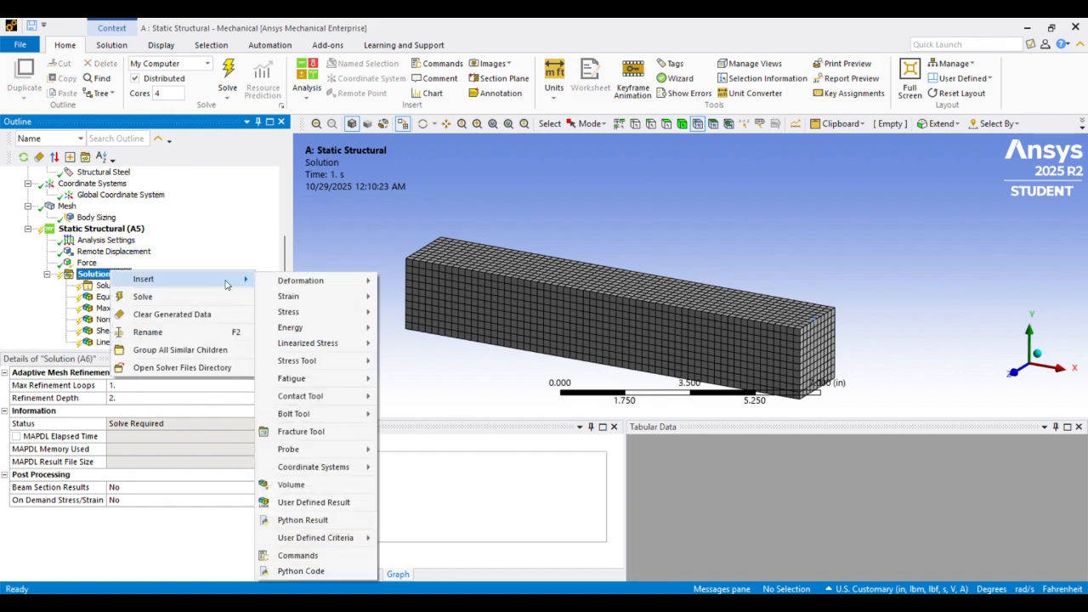
mouse_move(357, 342)
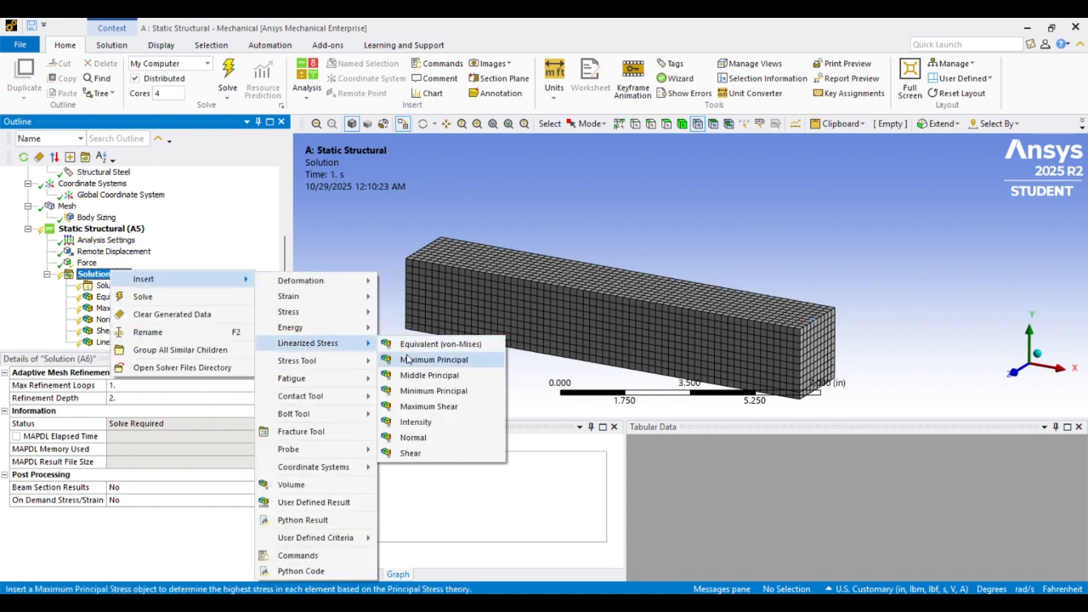
left_click(411, 453)
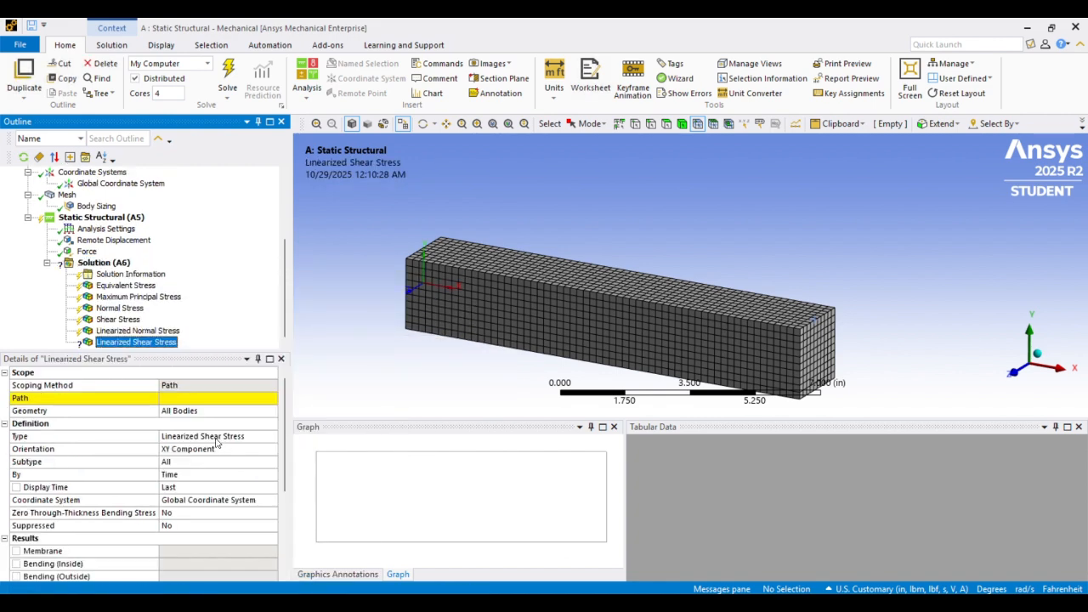
left_click(197, 397)
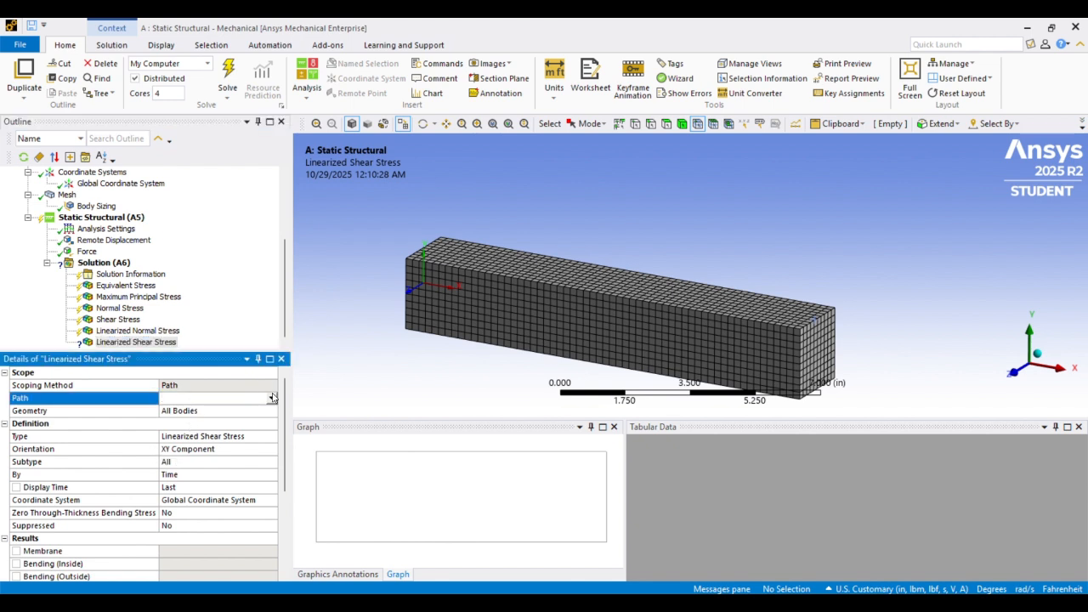
left_click(271, 398)
left_click(244, 418)
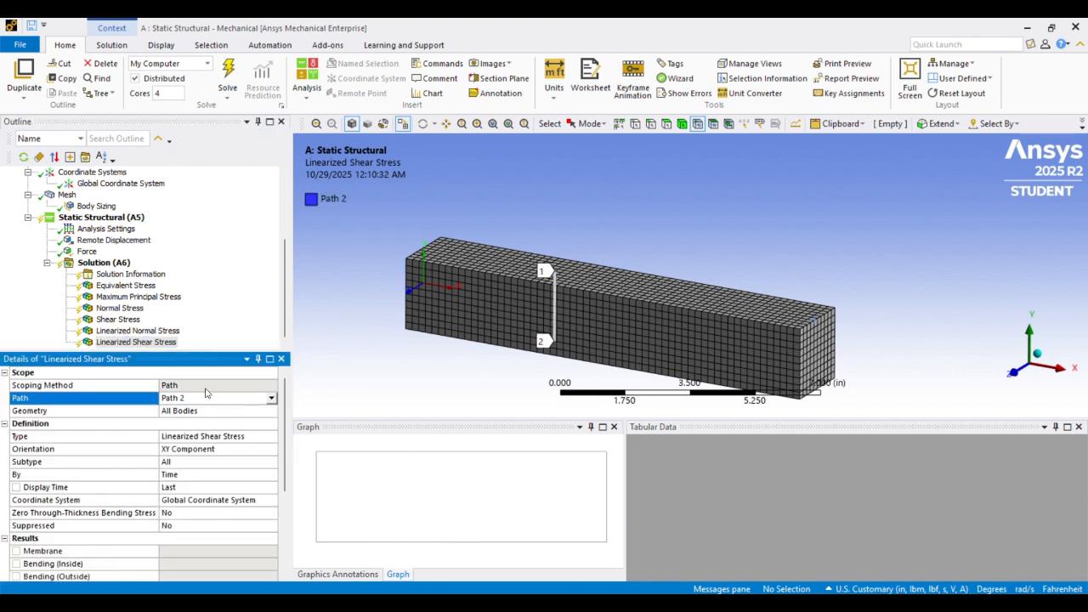
Solve the static structural analysis
right_click(117, 263)
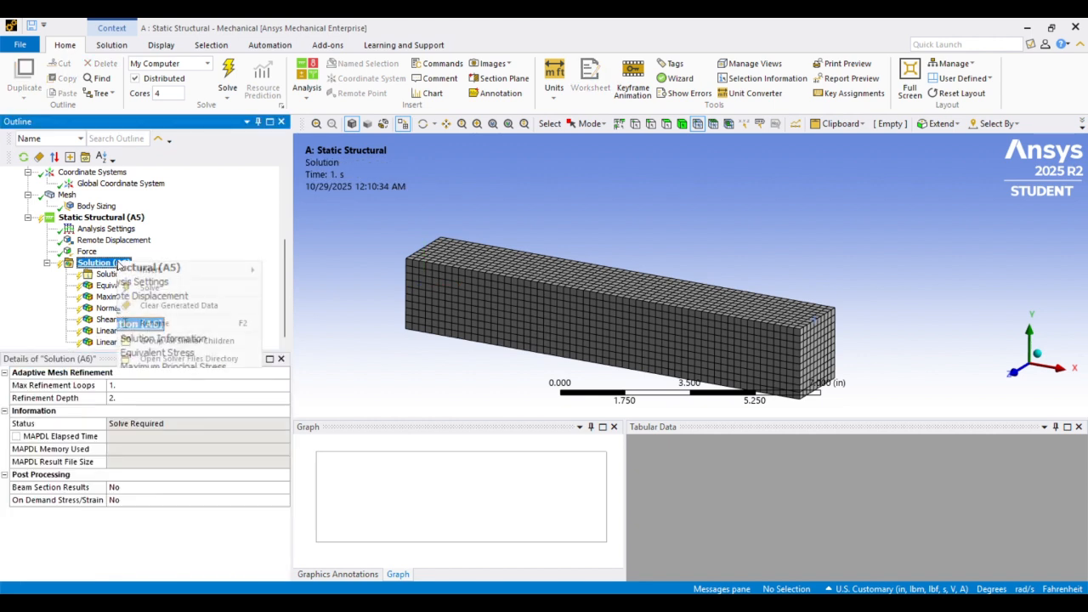
left_click(150, 287)
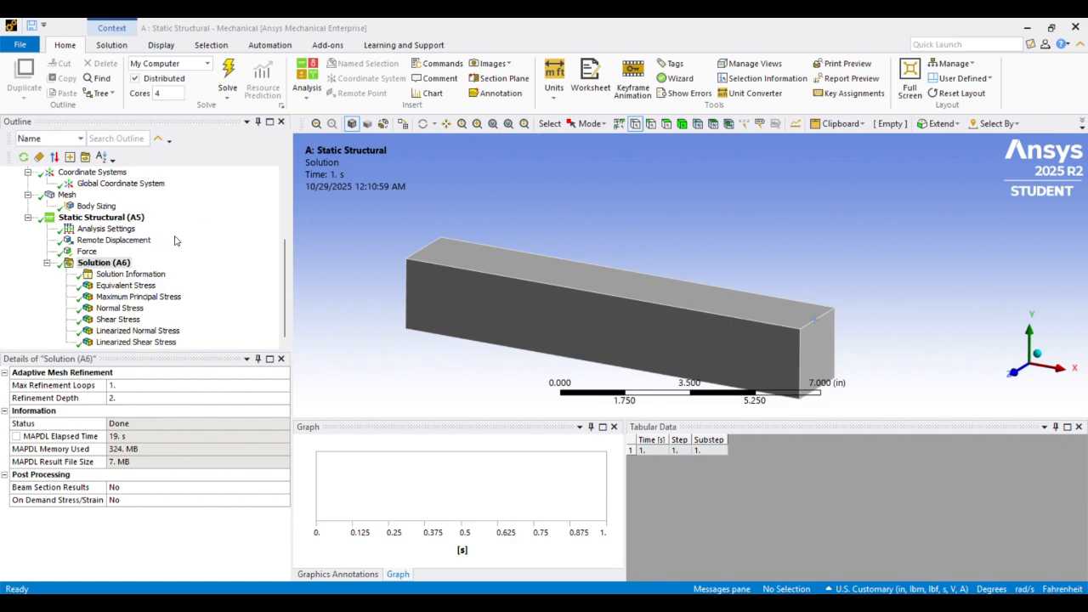
Display the Maximum Principal Stress result and examine its contour on the beam
left_click(136, 298)
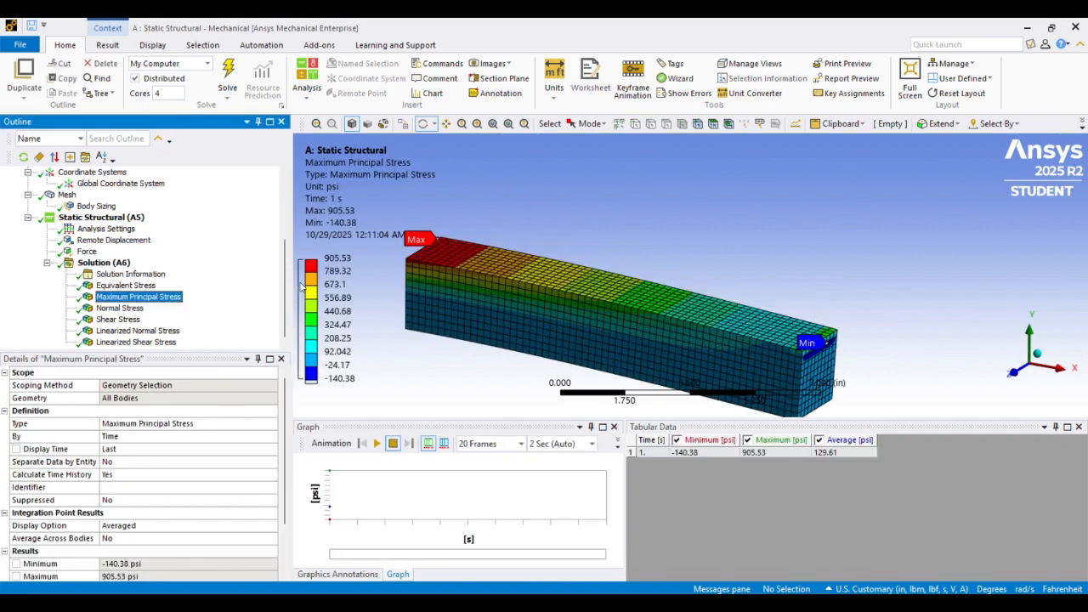
left_click_drag(472, 234, 504, 281)
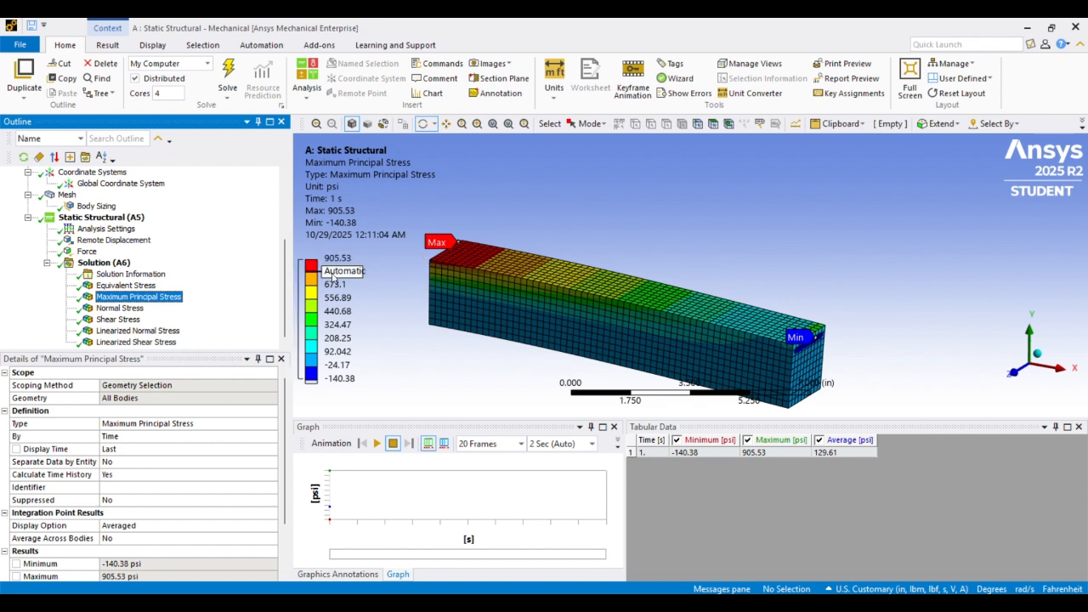
scroll(123, 313, "up", 3)
scroll(123, 313, "down", 3)
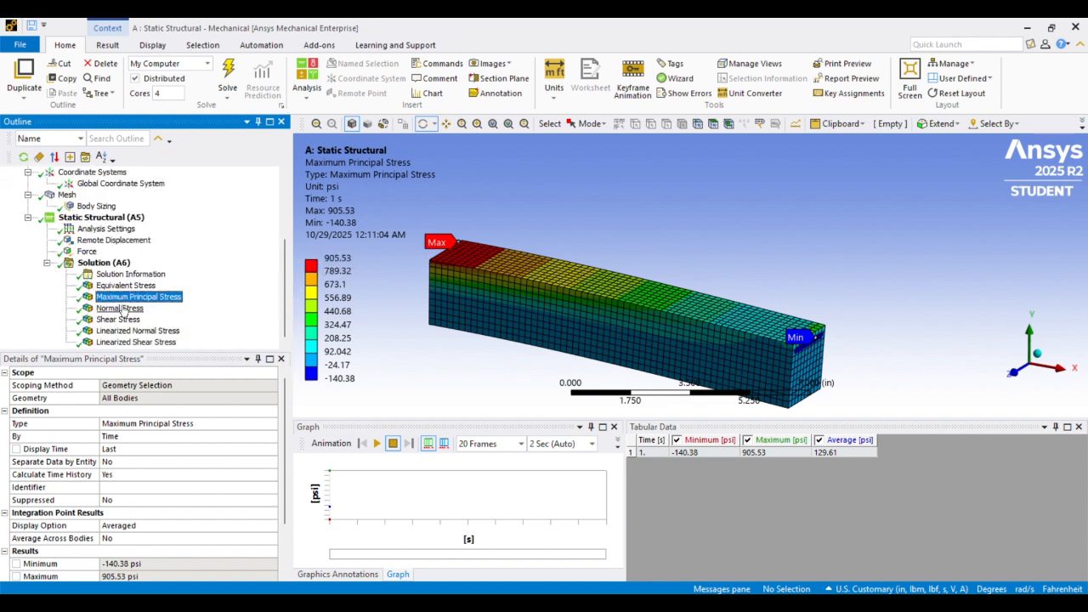